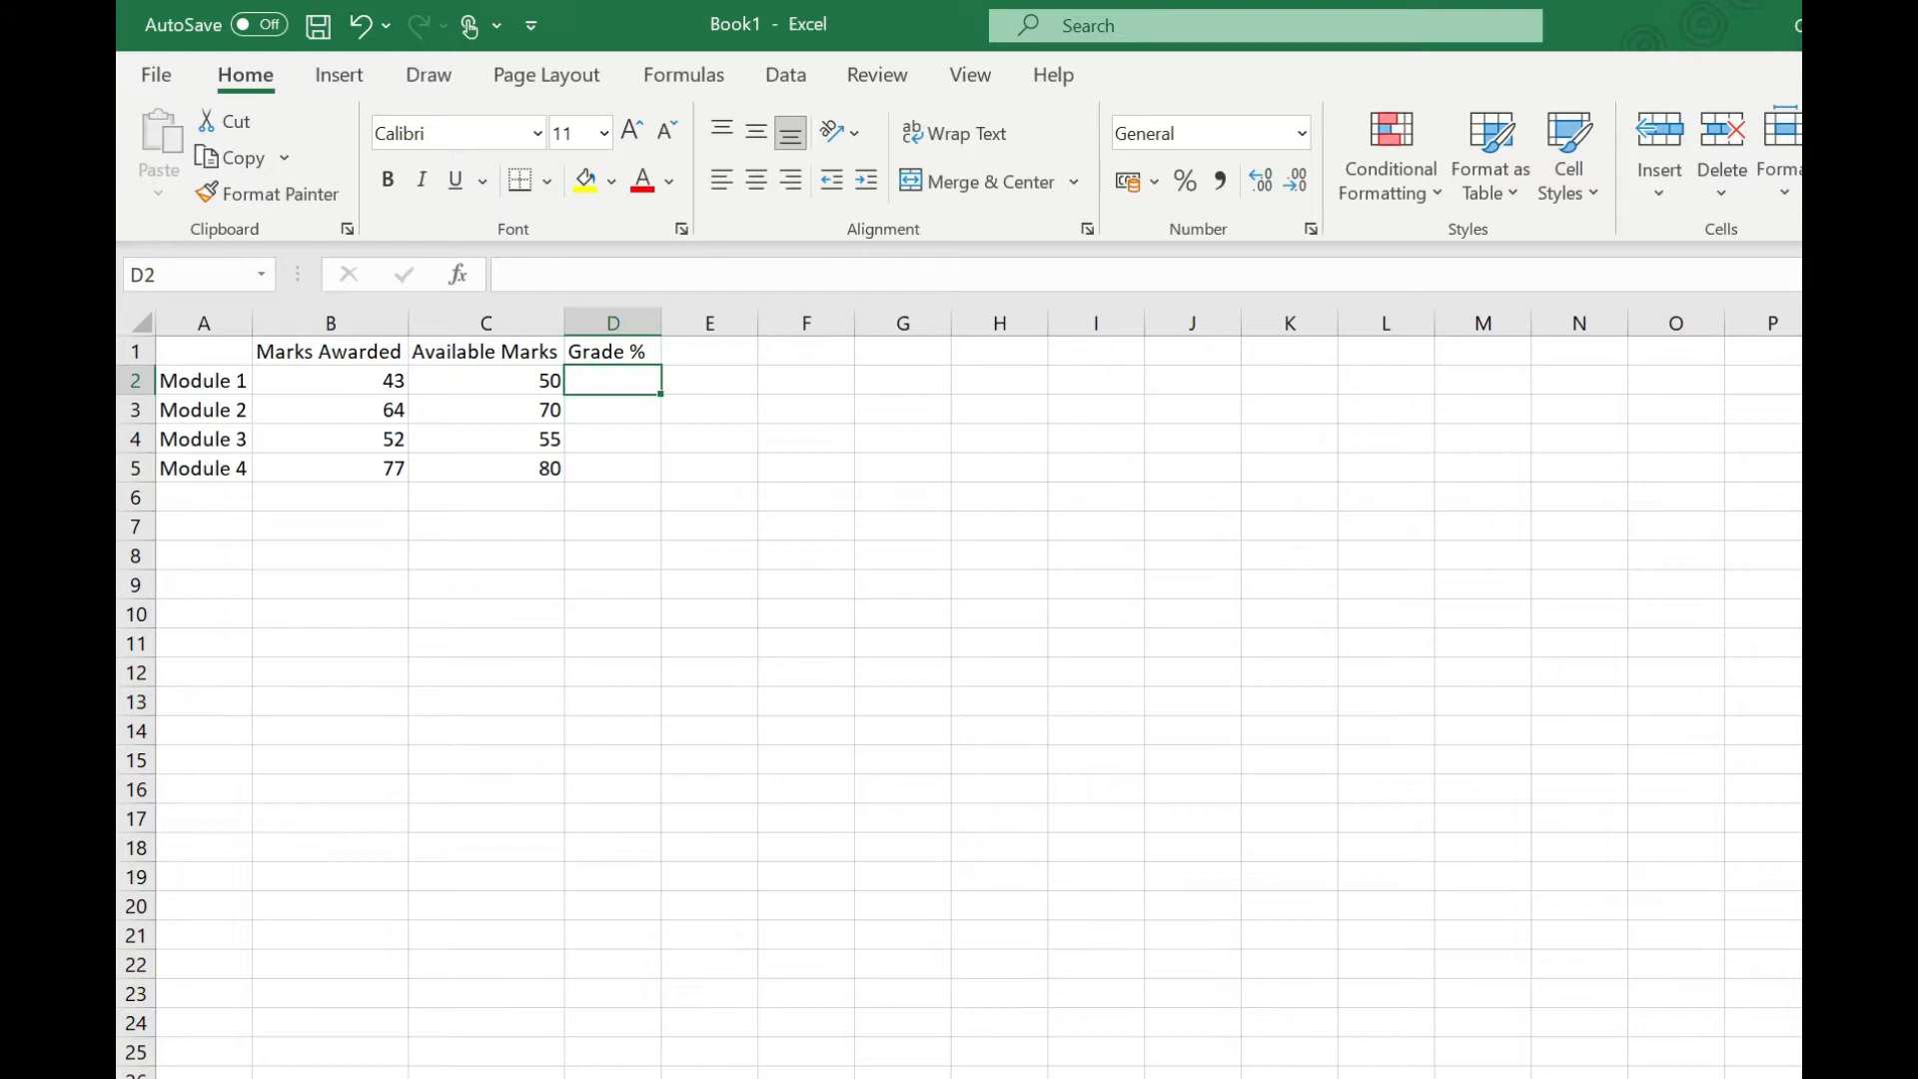
Step: Enter the formula =B2/C2 in D2 to calculate the Module 1 grade
{"action": "type", "text": "="}
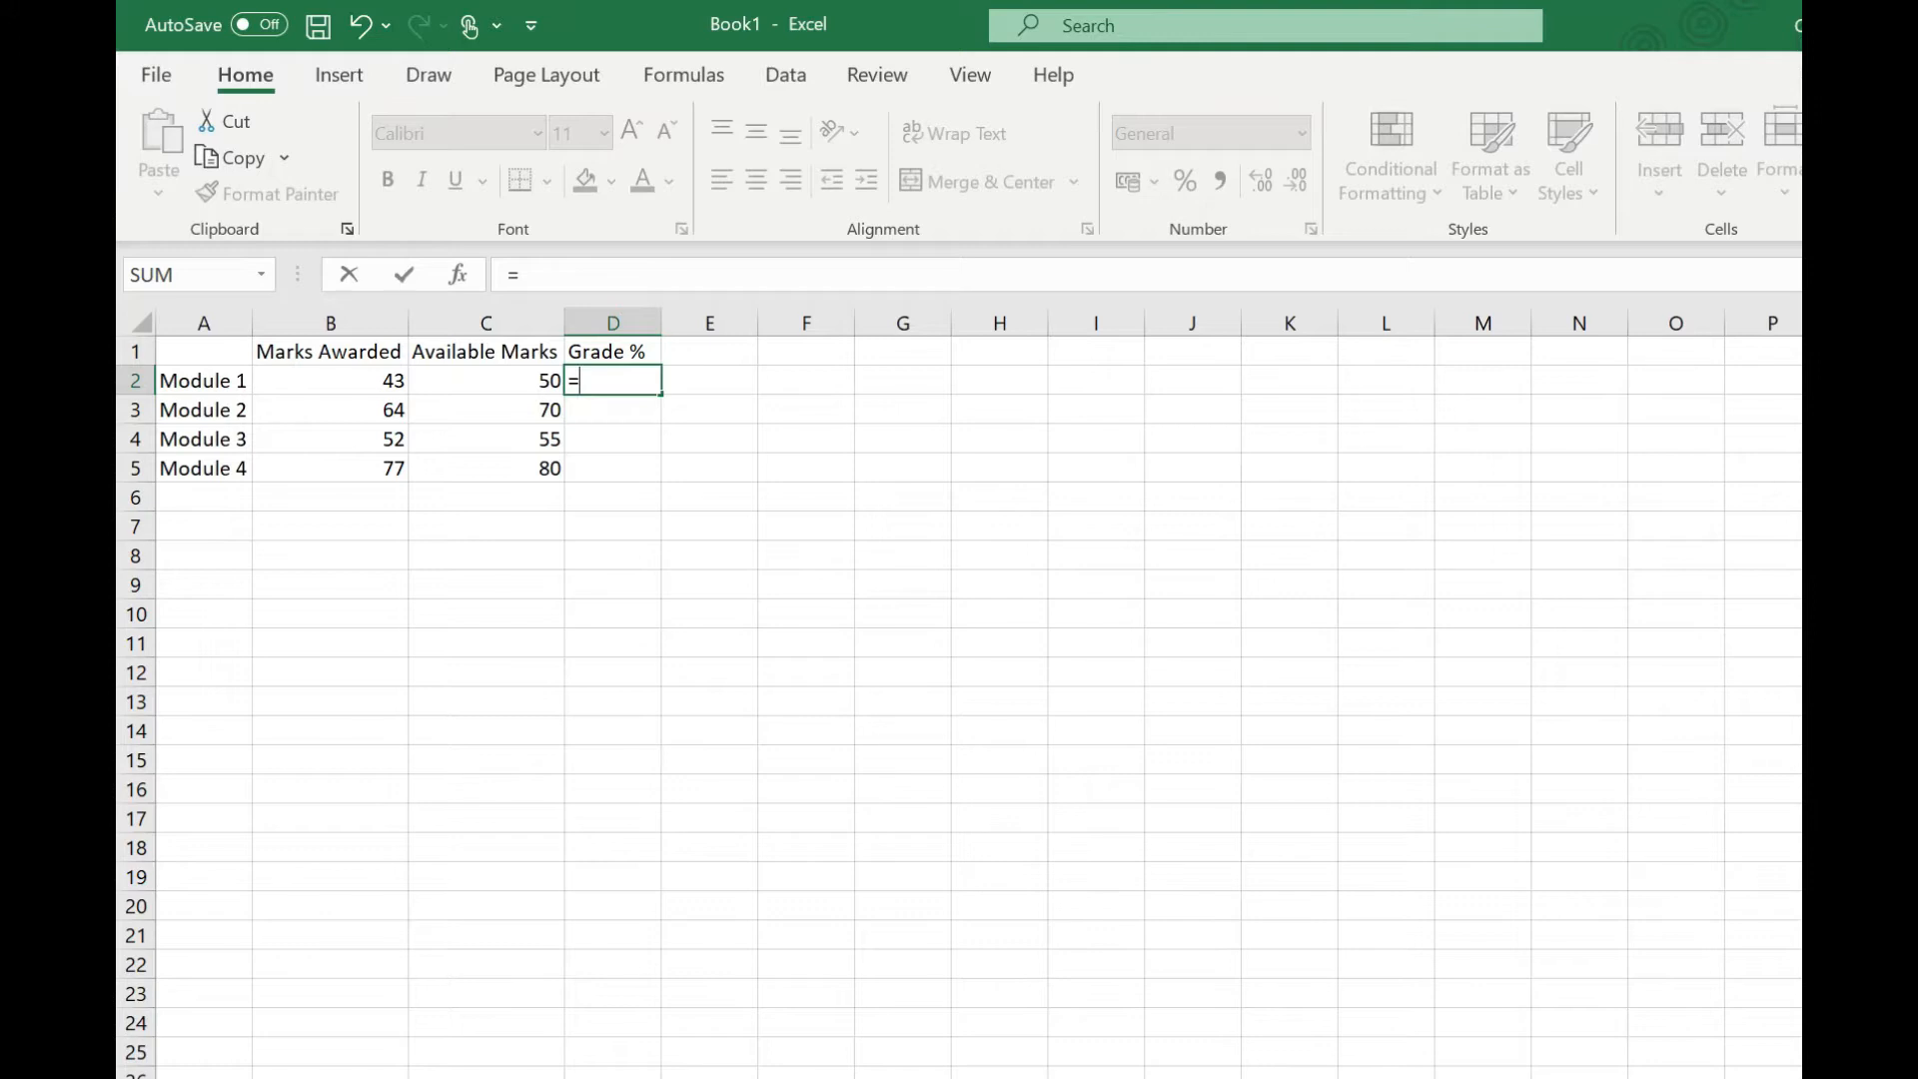
{"action": "left_click", "coordinate": [346, 383]}
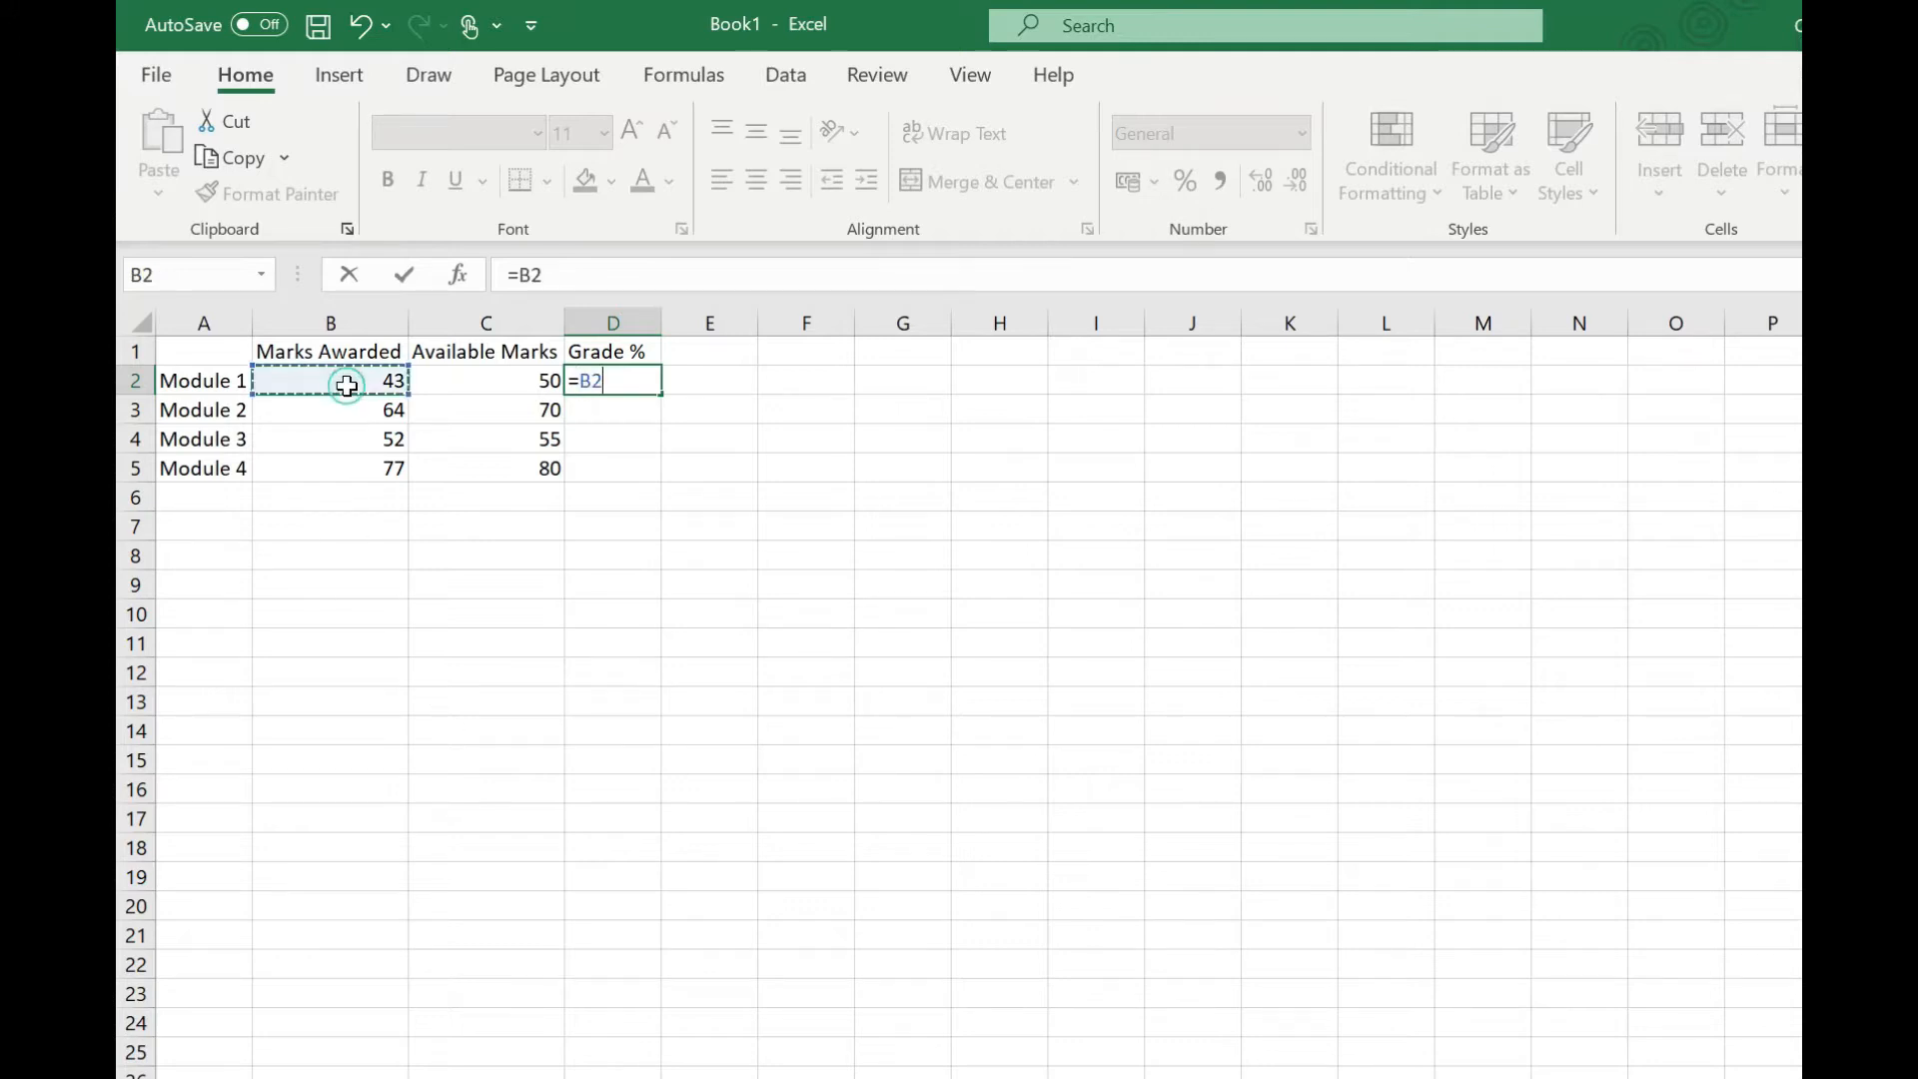
{"action": "type", "text": "/"}
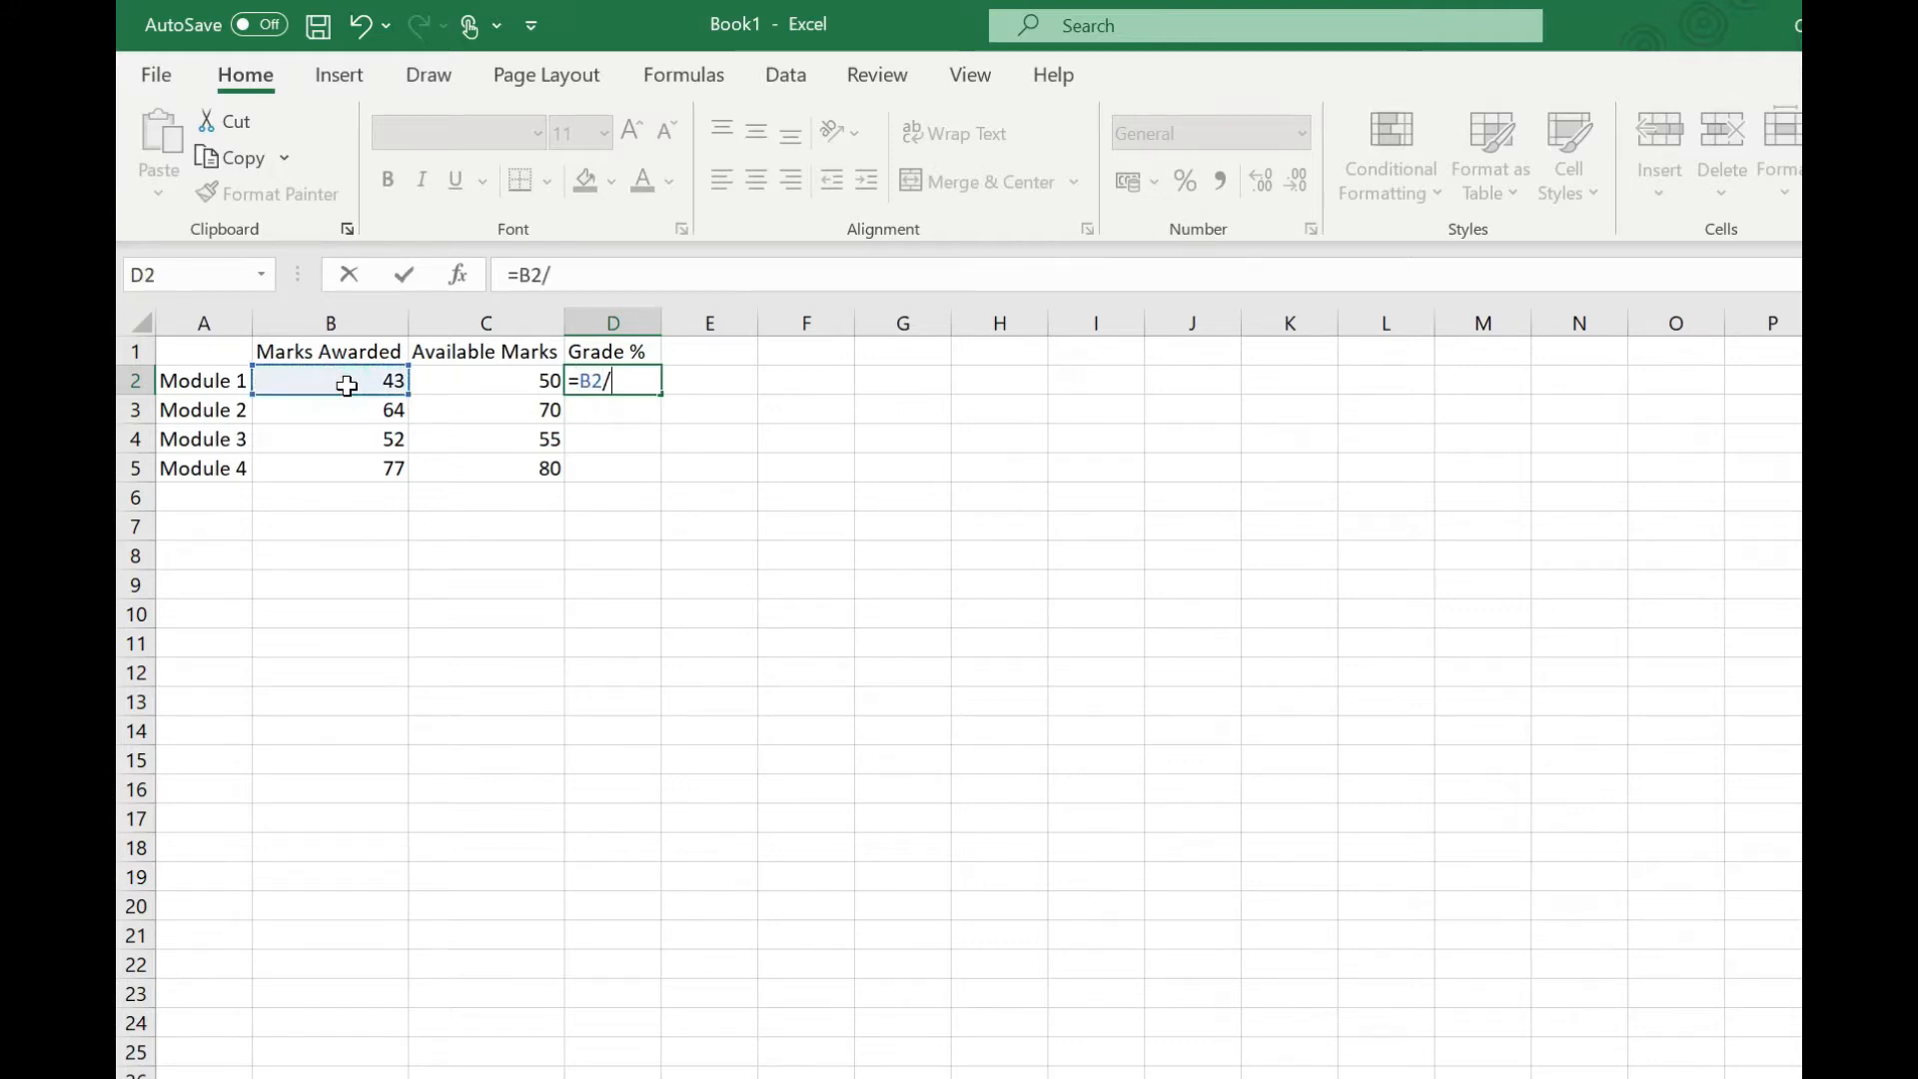
{"action": "left_click", "coordinate": [432, 377]}
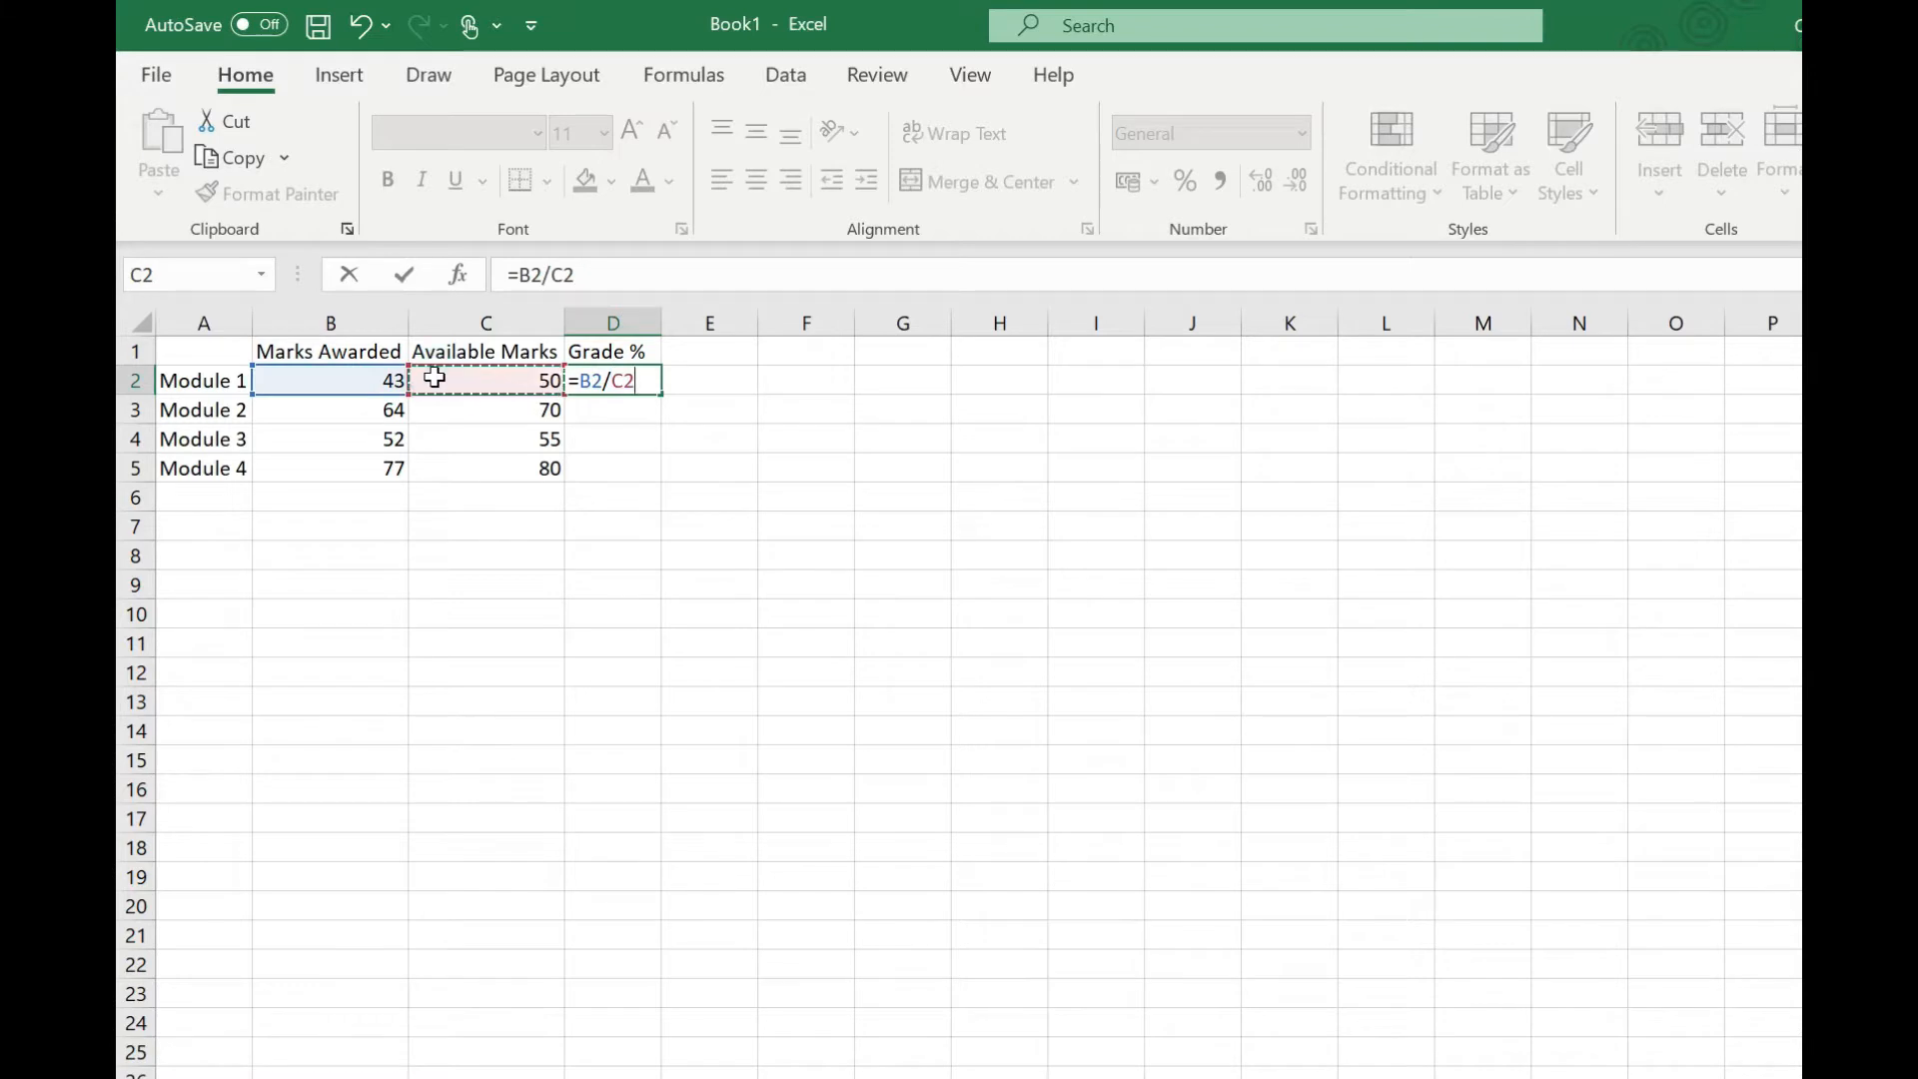
{"action": "key", "text": "Return"}
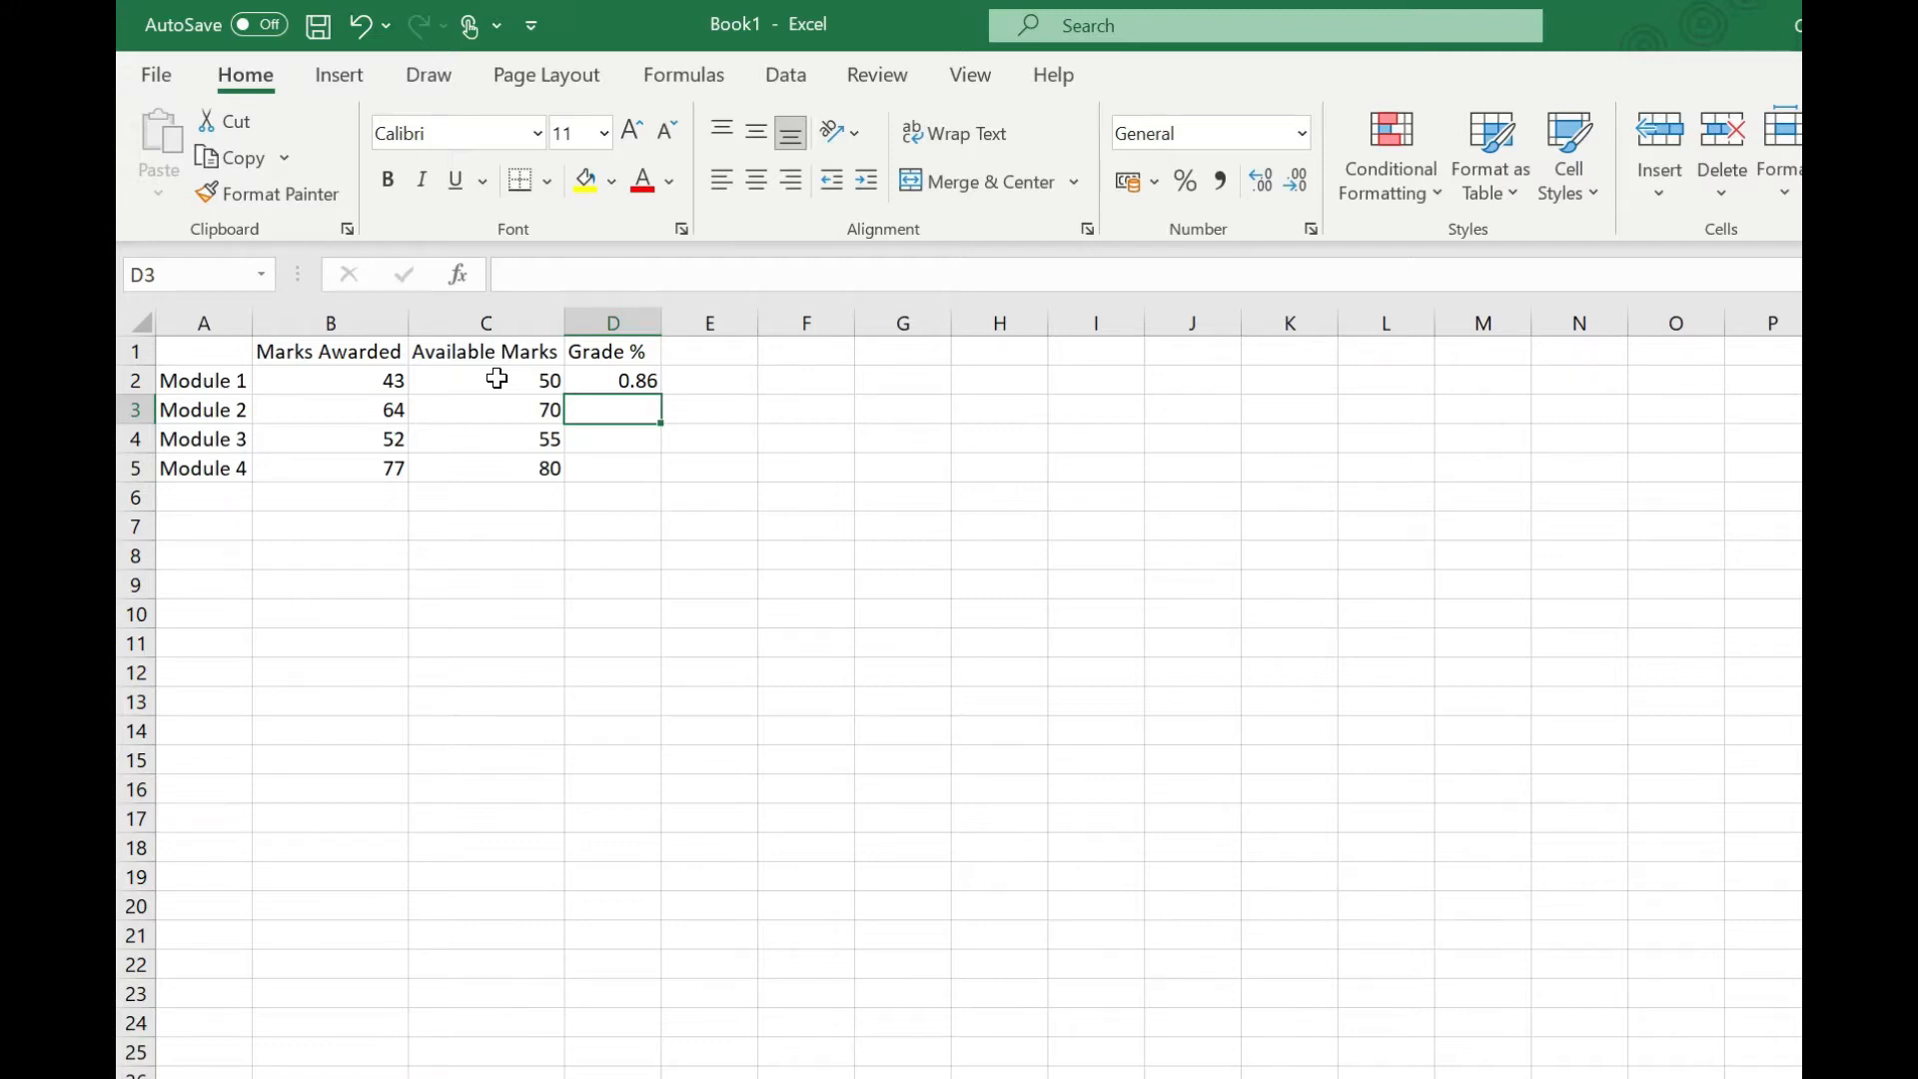
Step: Apply percentage format to D2 and fill its formula down to D5
{"action": "left_click", "coordinate": [593, 377]}
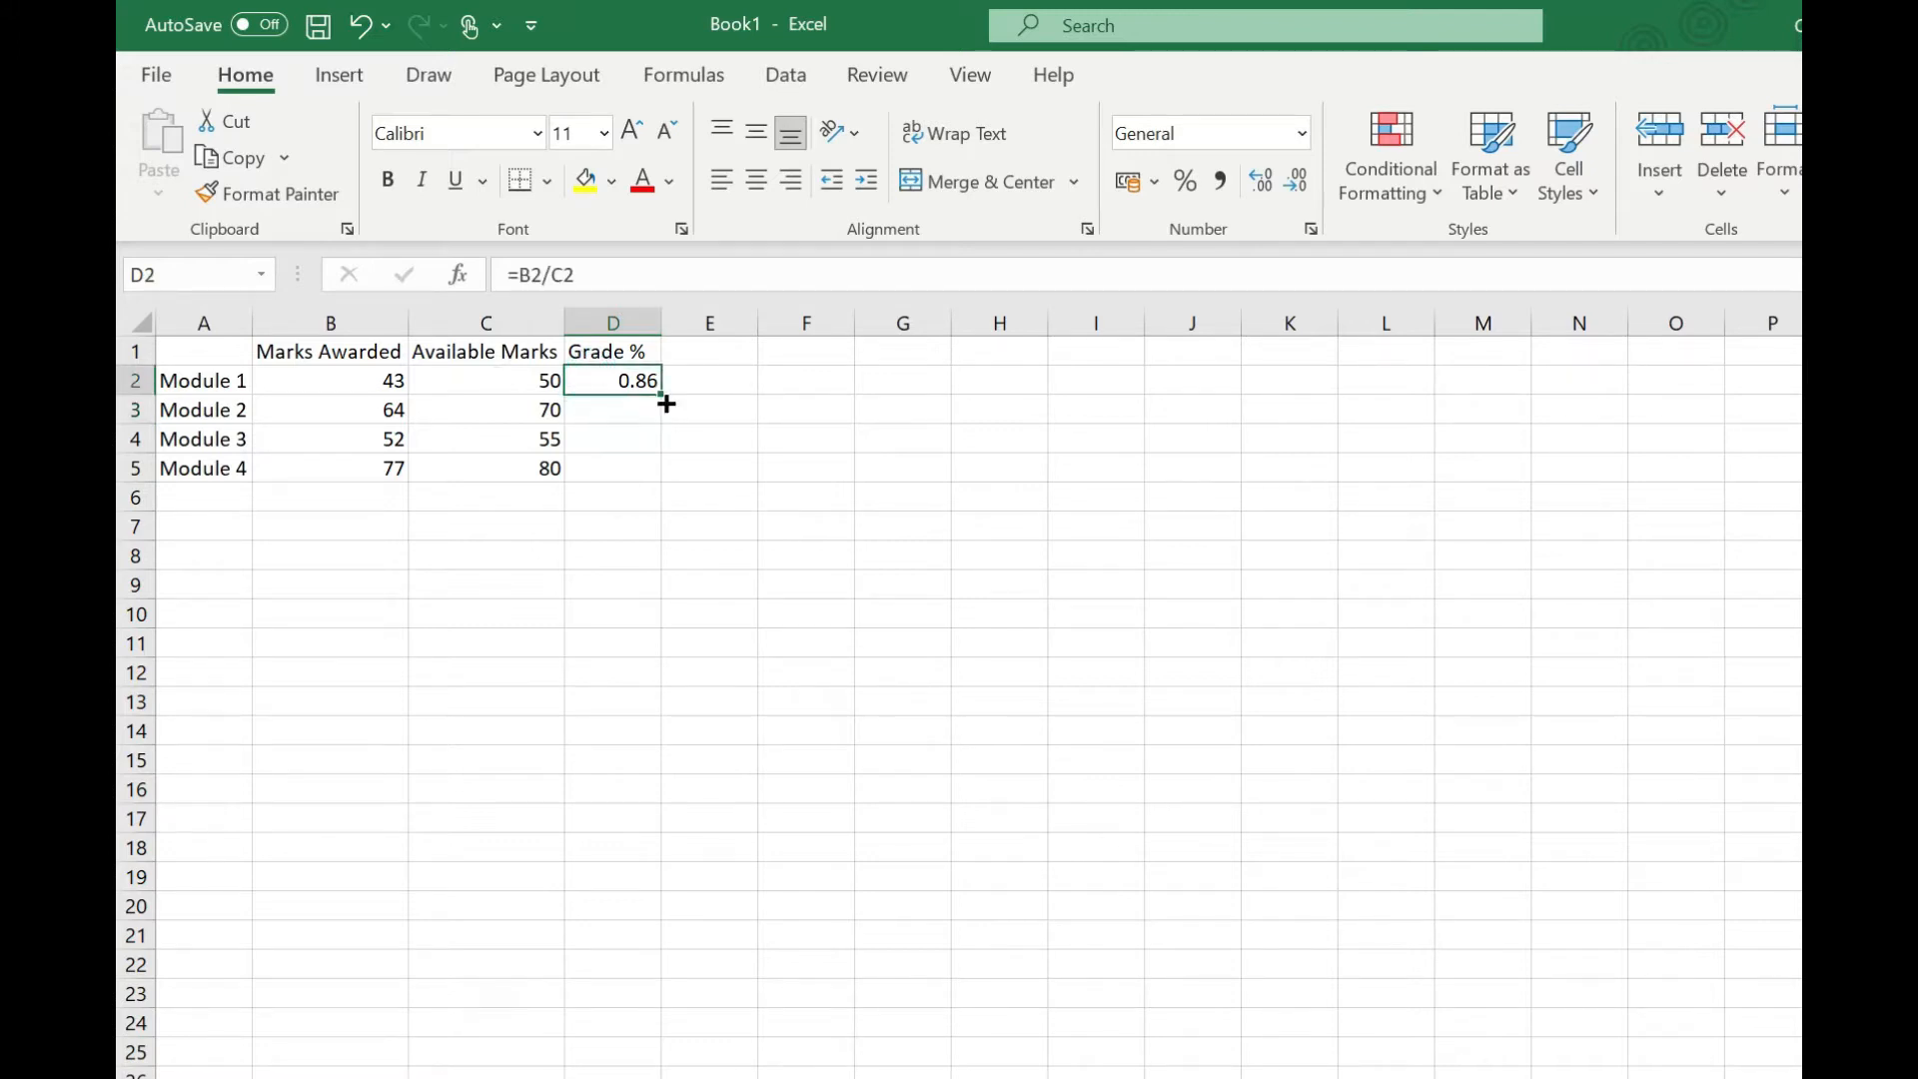
{"action": "left_click", "coordinate": [1185, 182]}
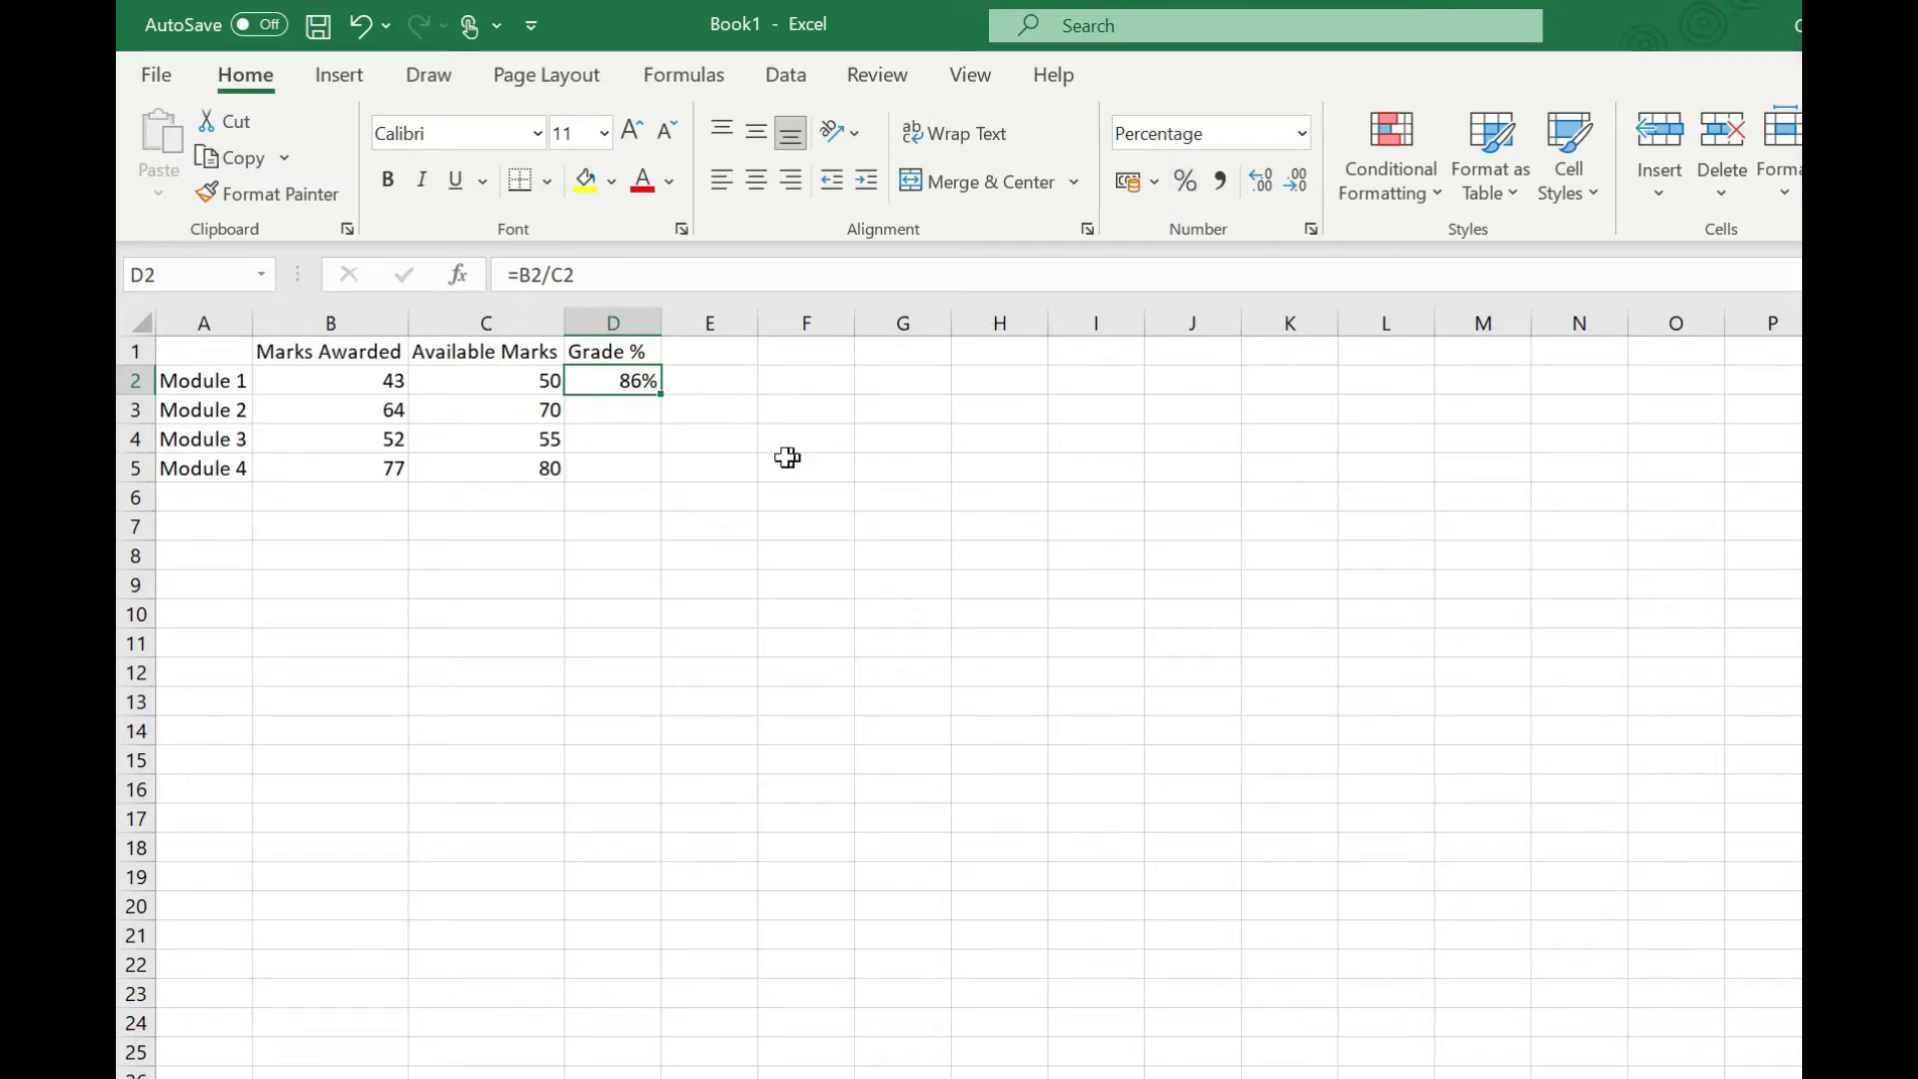
{"action": "double_click", "coordinate": [662, 395]}
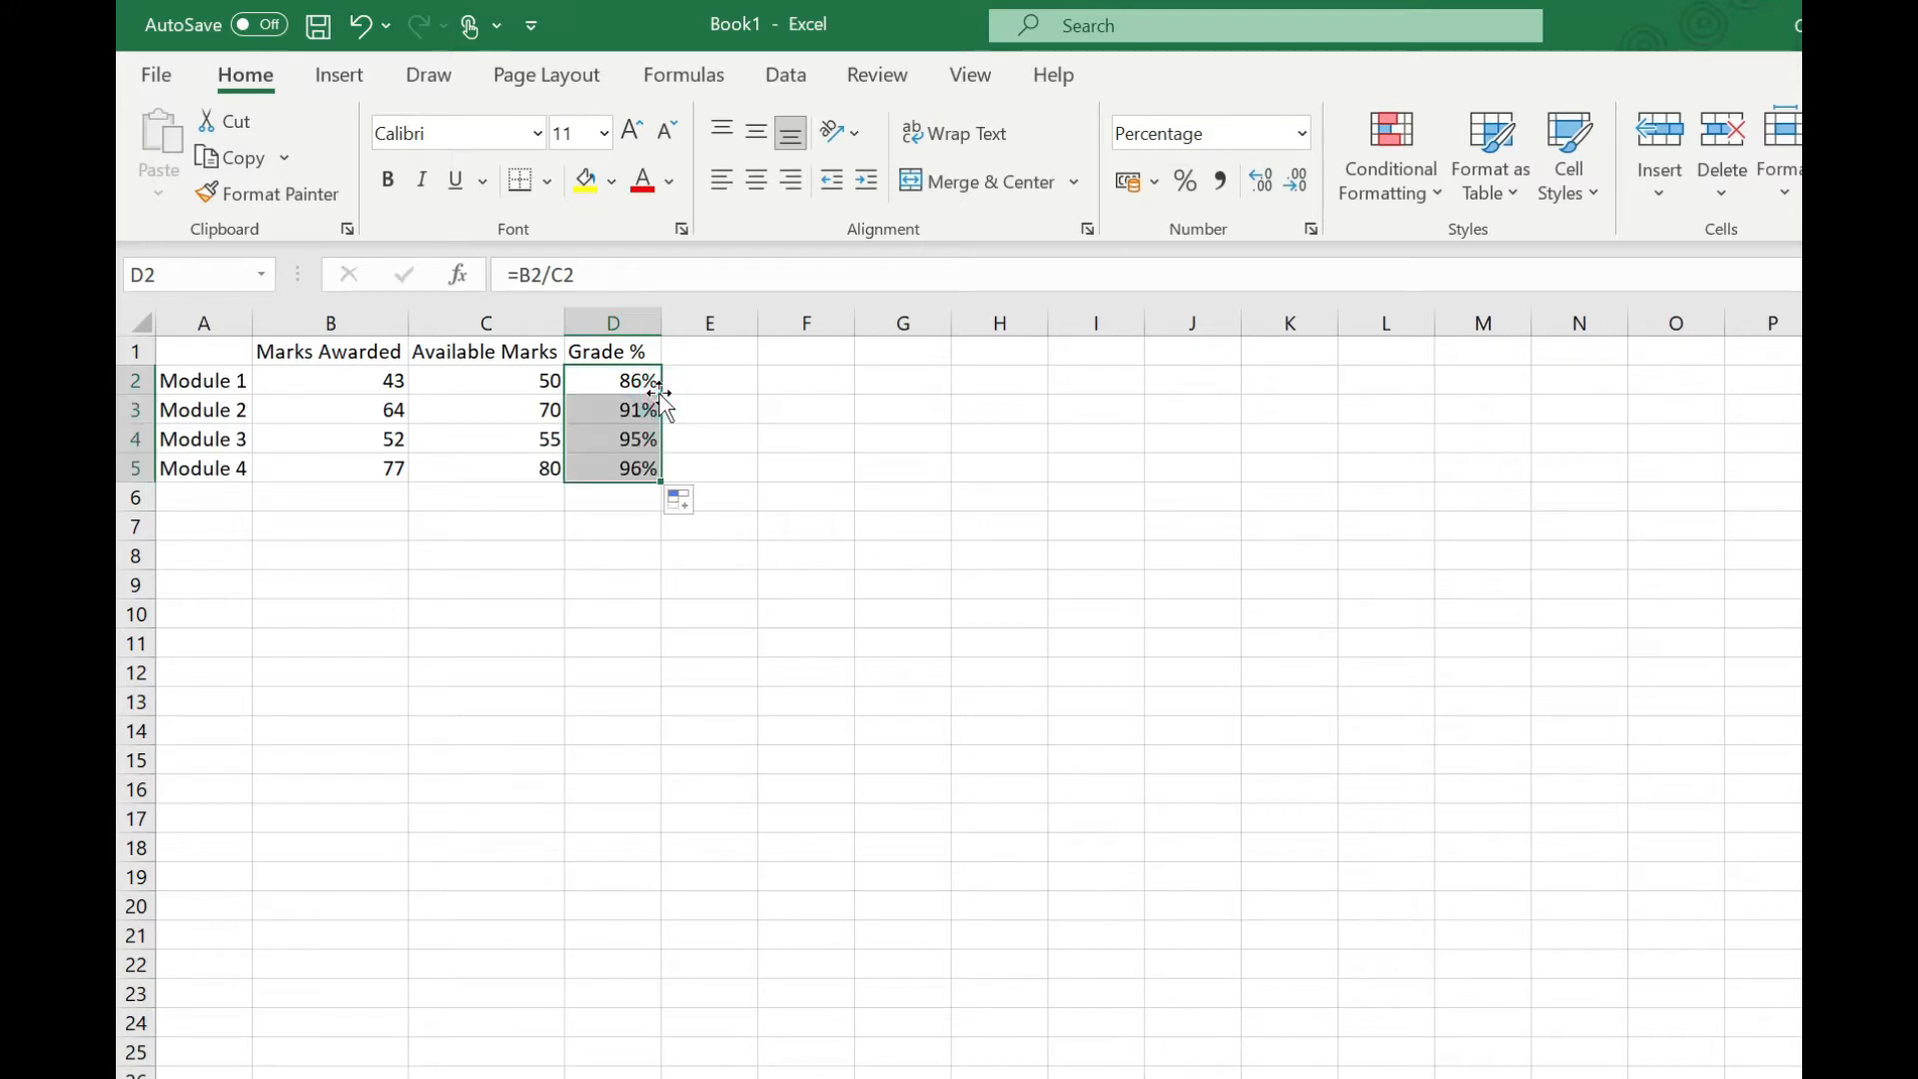
{"action": "left_click", "coordinate": [821, 435]}
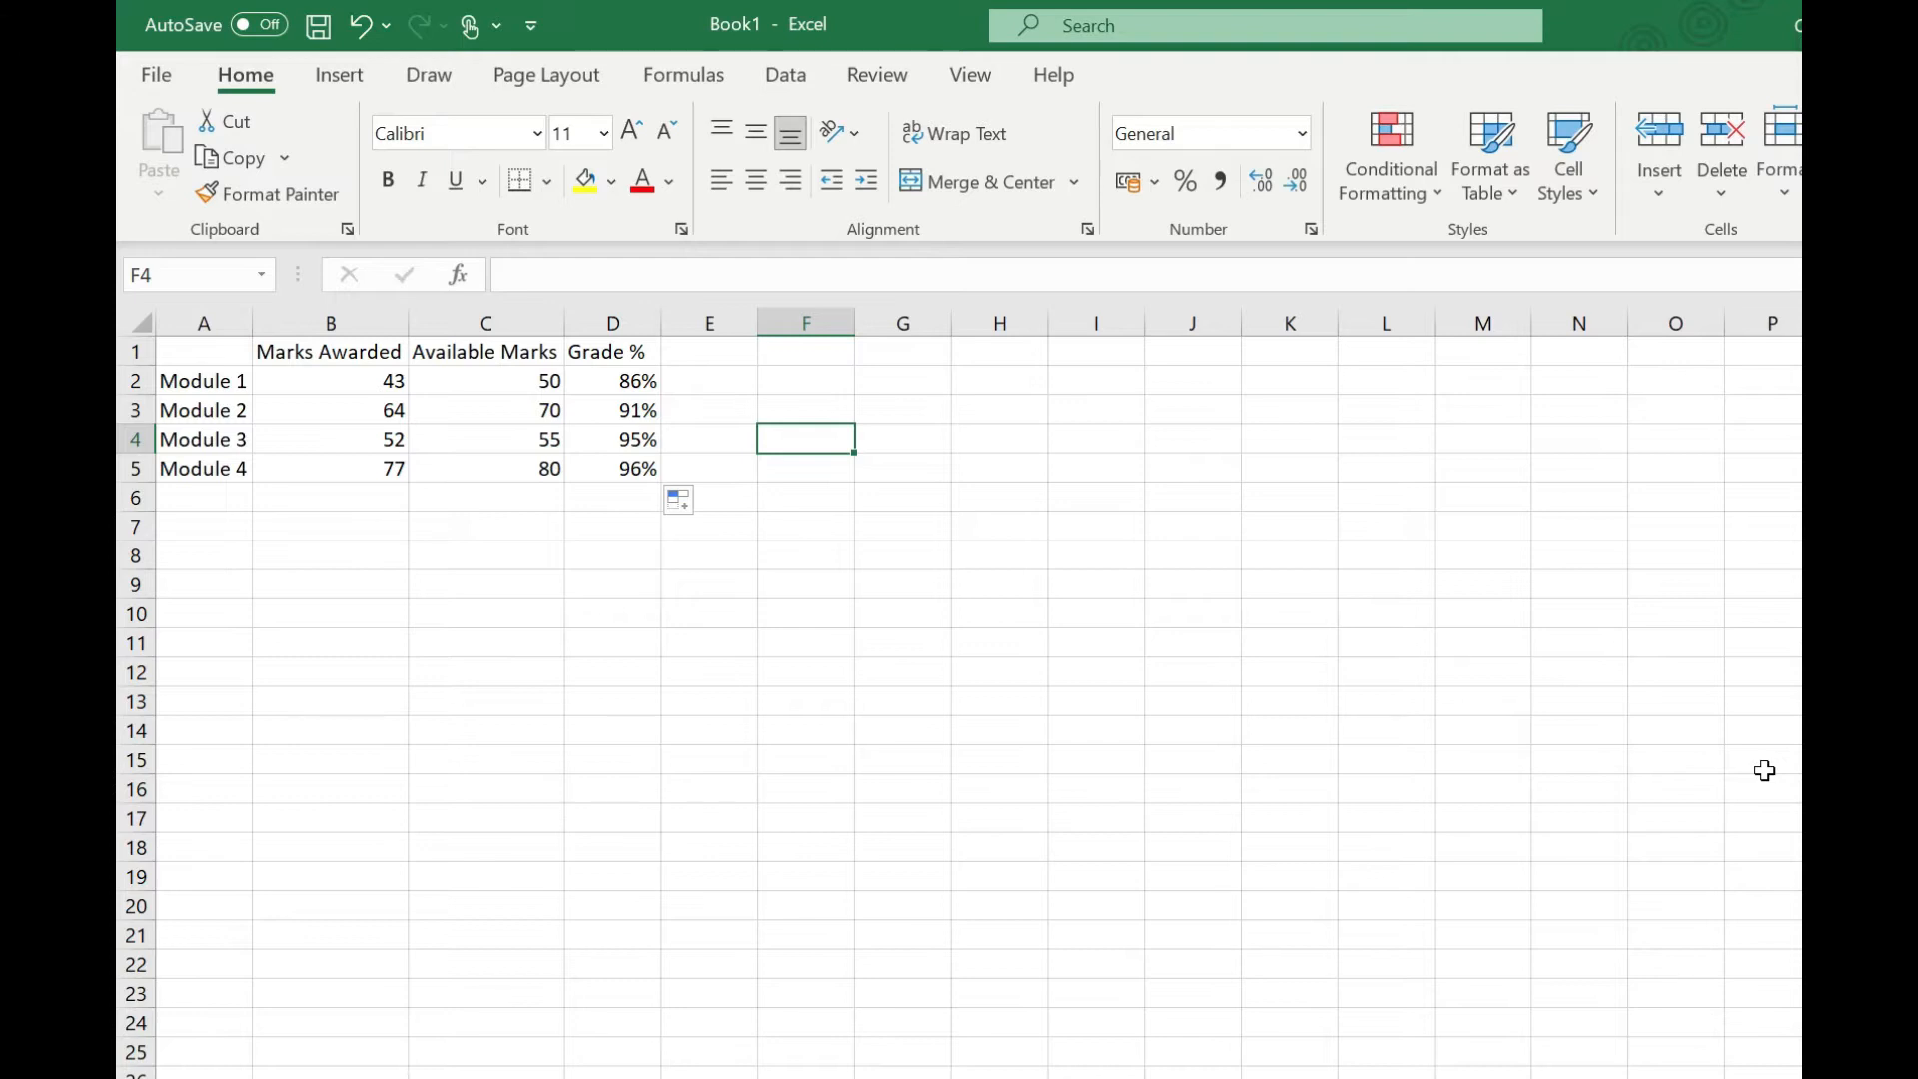
Step: Enter 86 in E2 and apply percentage format to it
{"action": "left_click", "coordinate": [725, 372]}
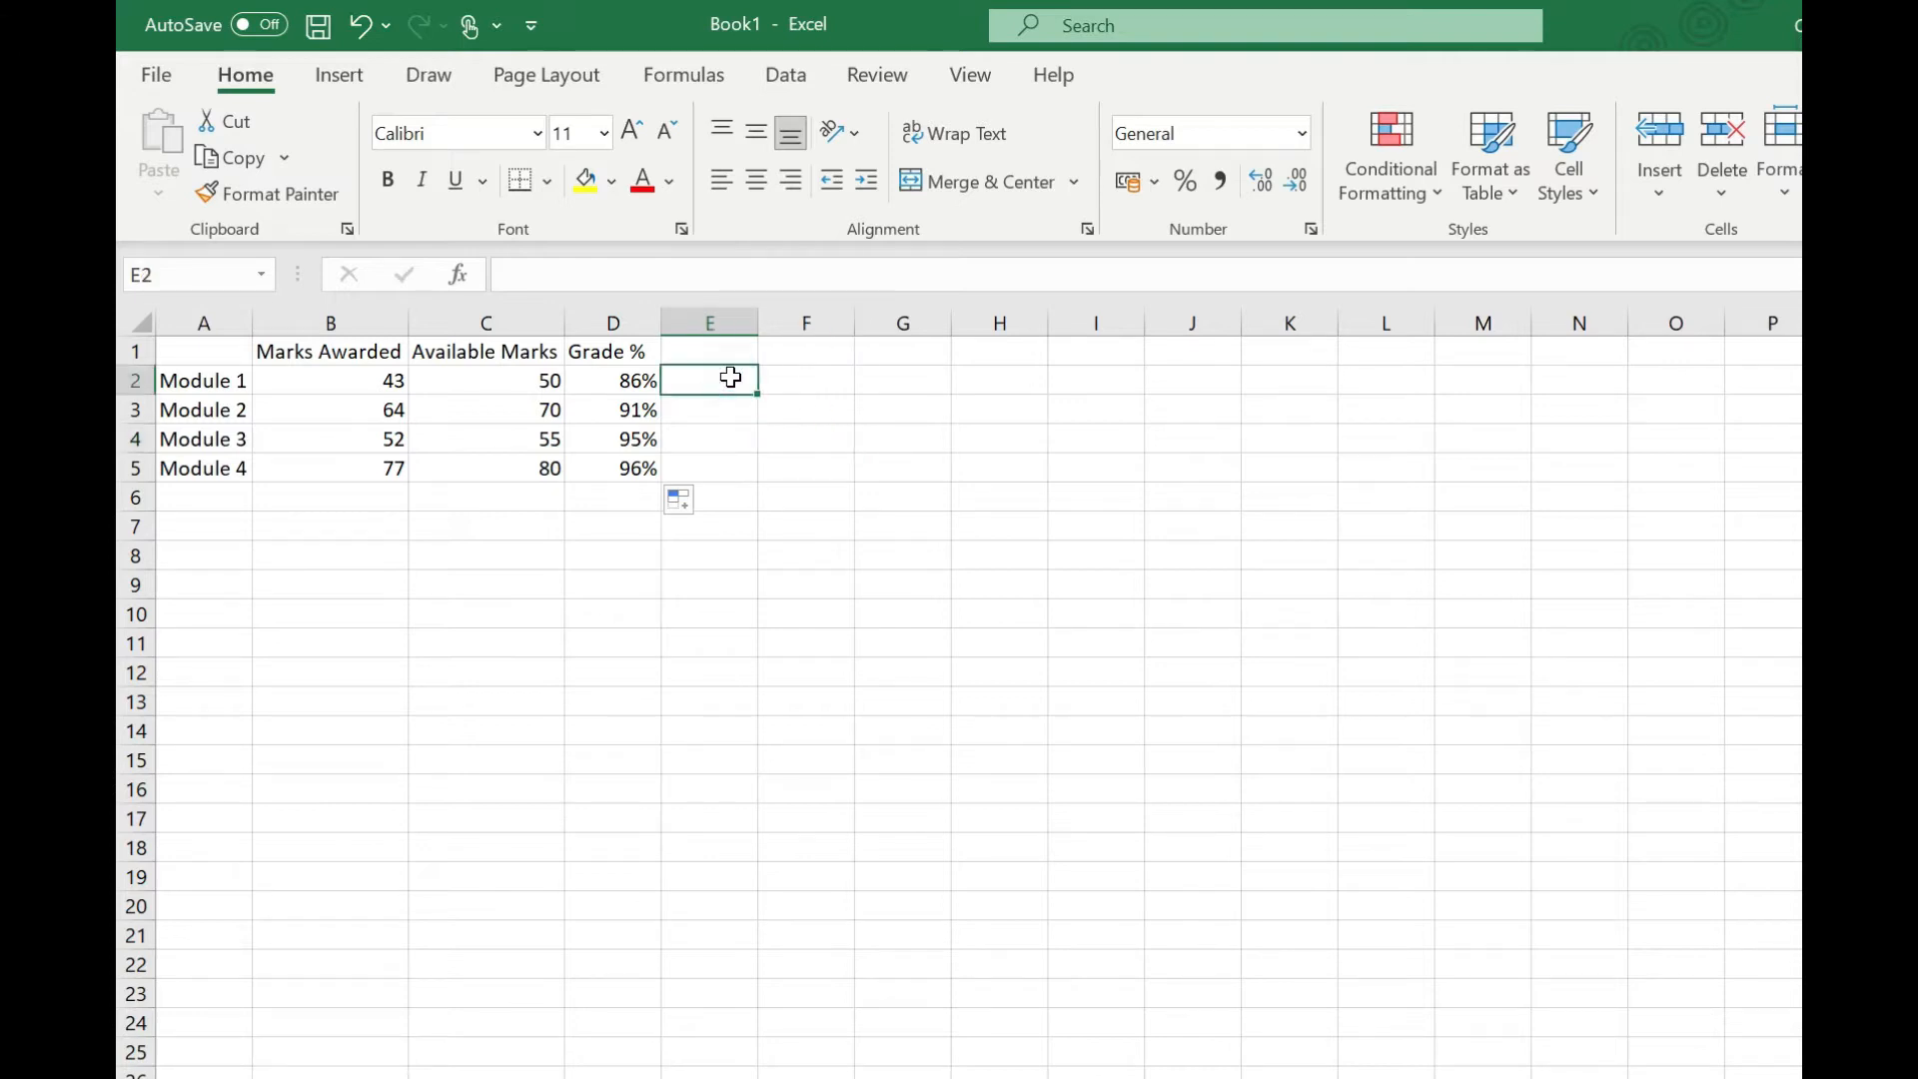
{"action": "type", "text": "86"}
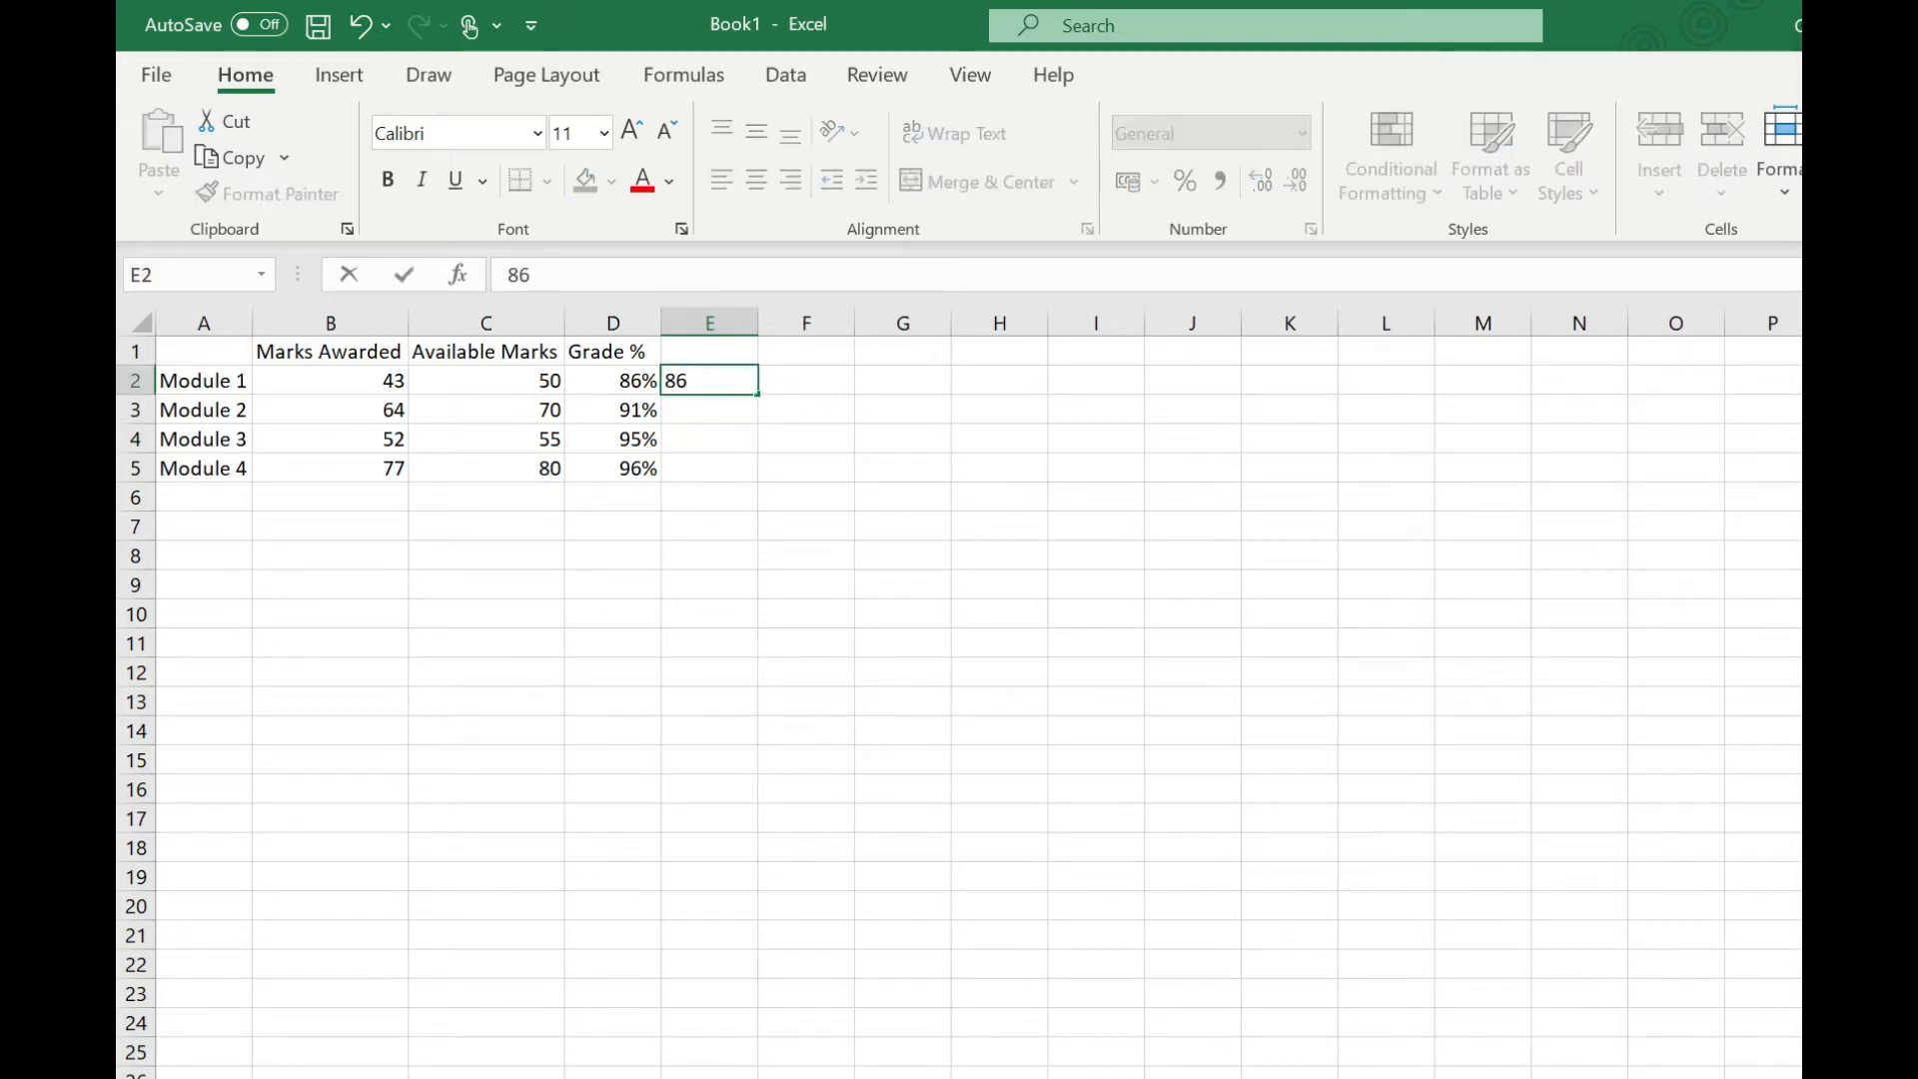
{"action": "key", "text": "Return"}
{"action": "left_click", "coordinate": [736, 377]}
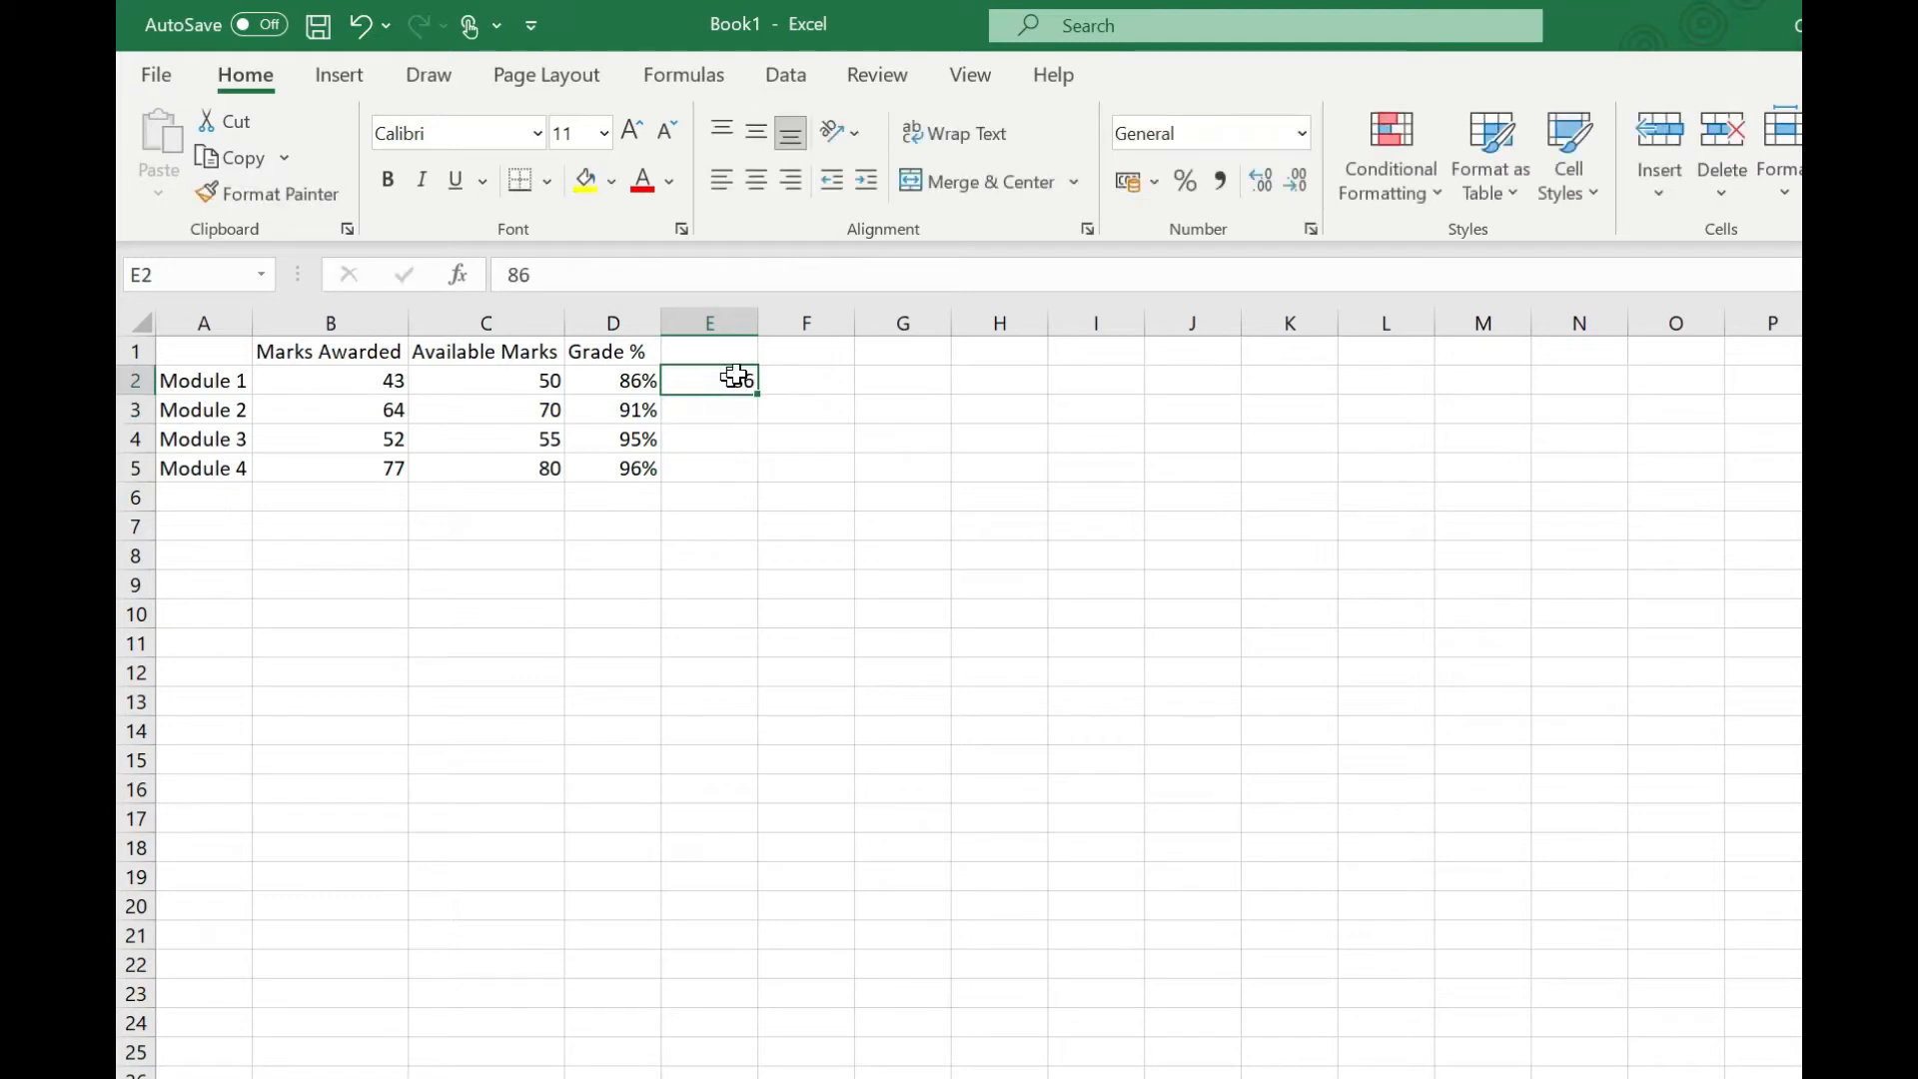
{"action": "left_click", "coordinate": [1182, 184]}
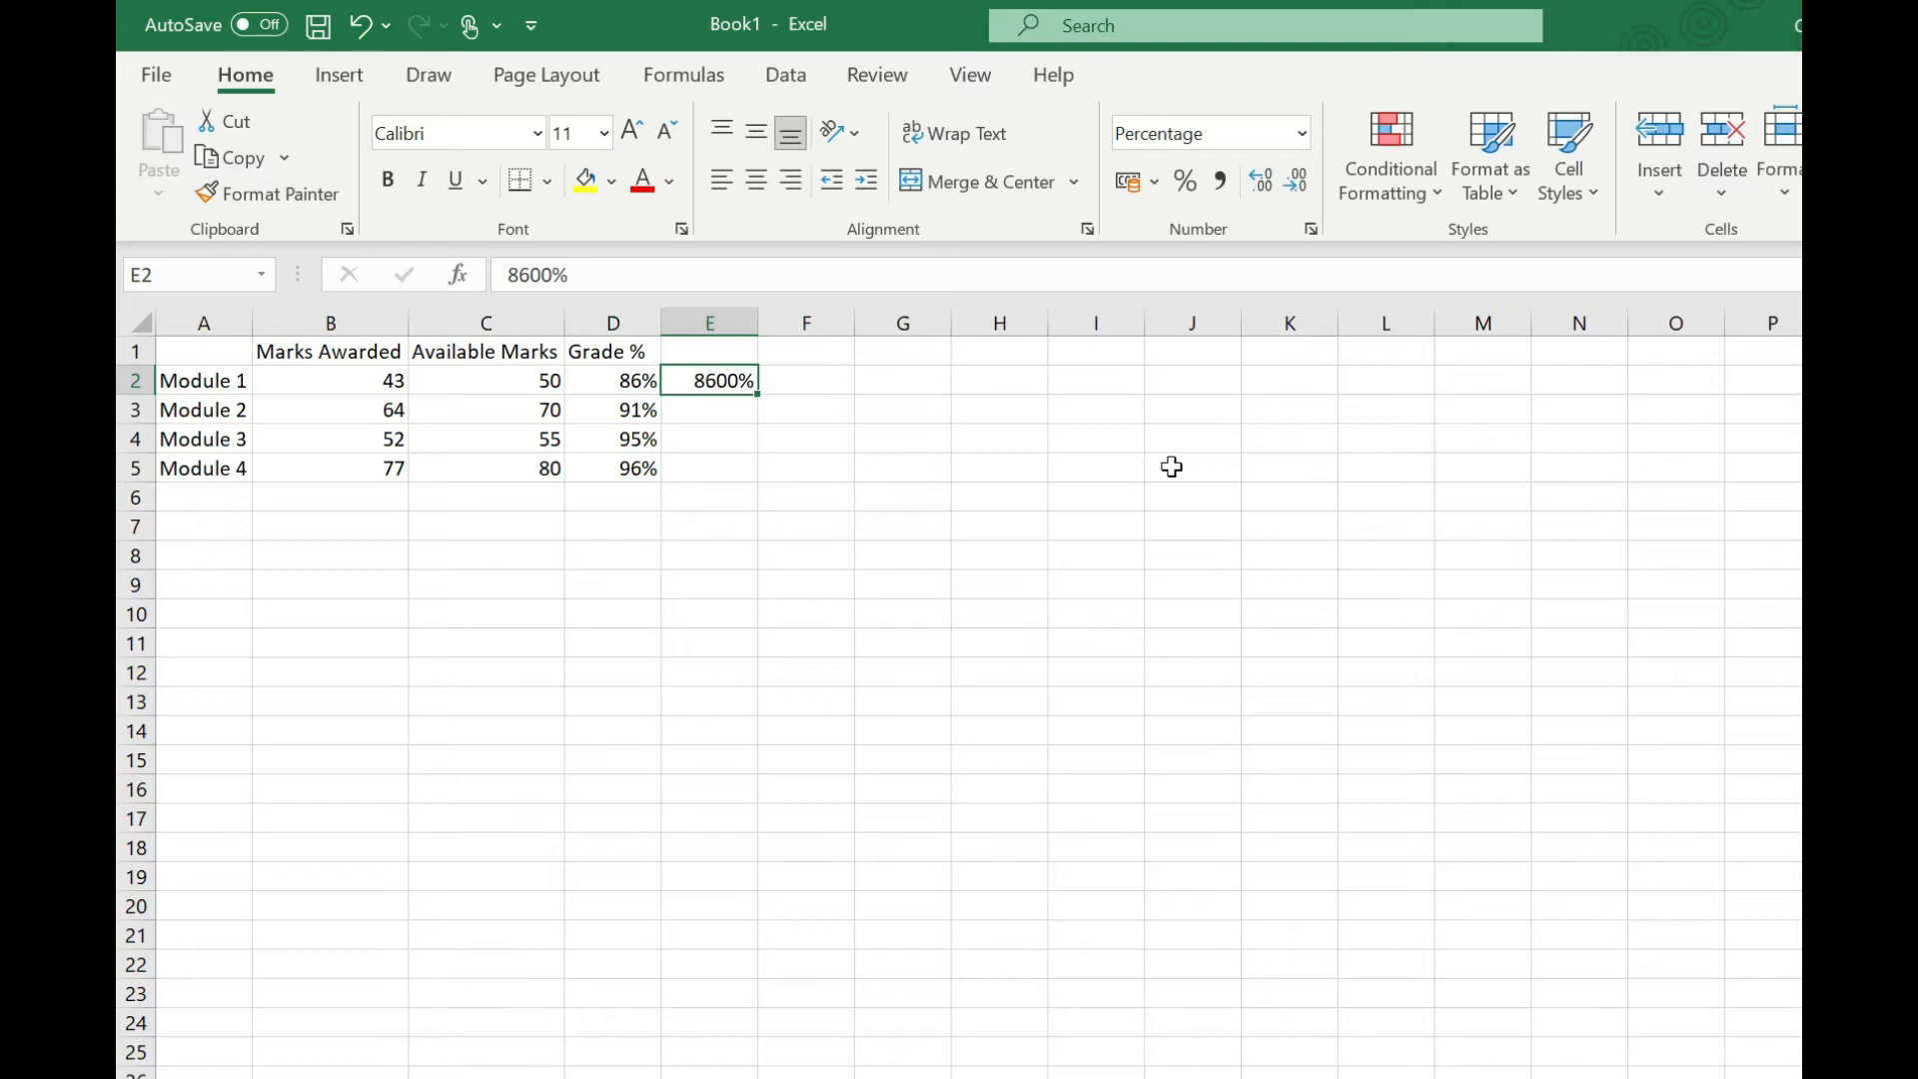
{"action": "key", "text": "Return"}
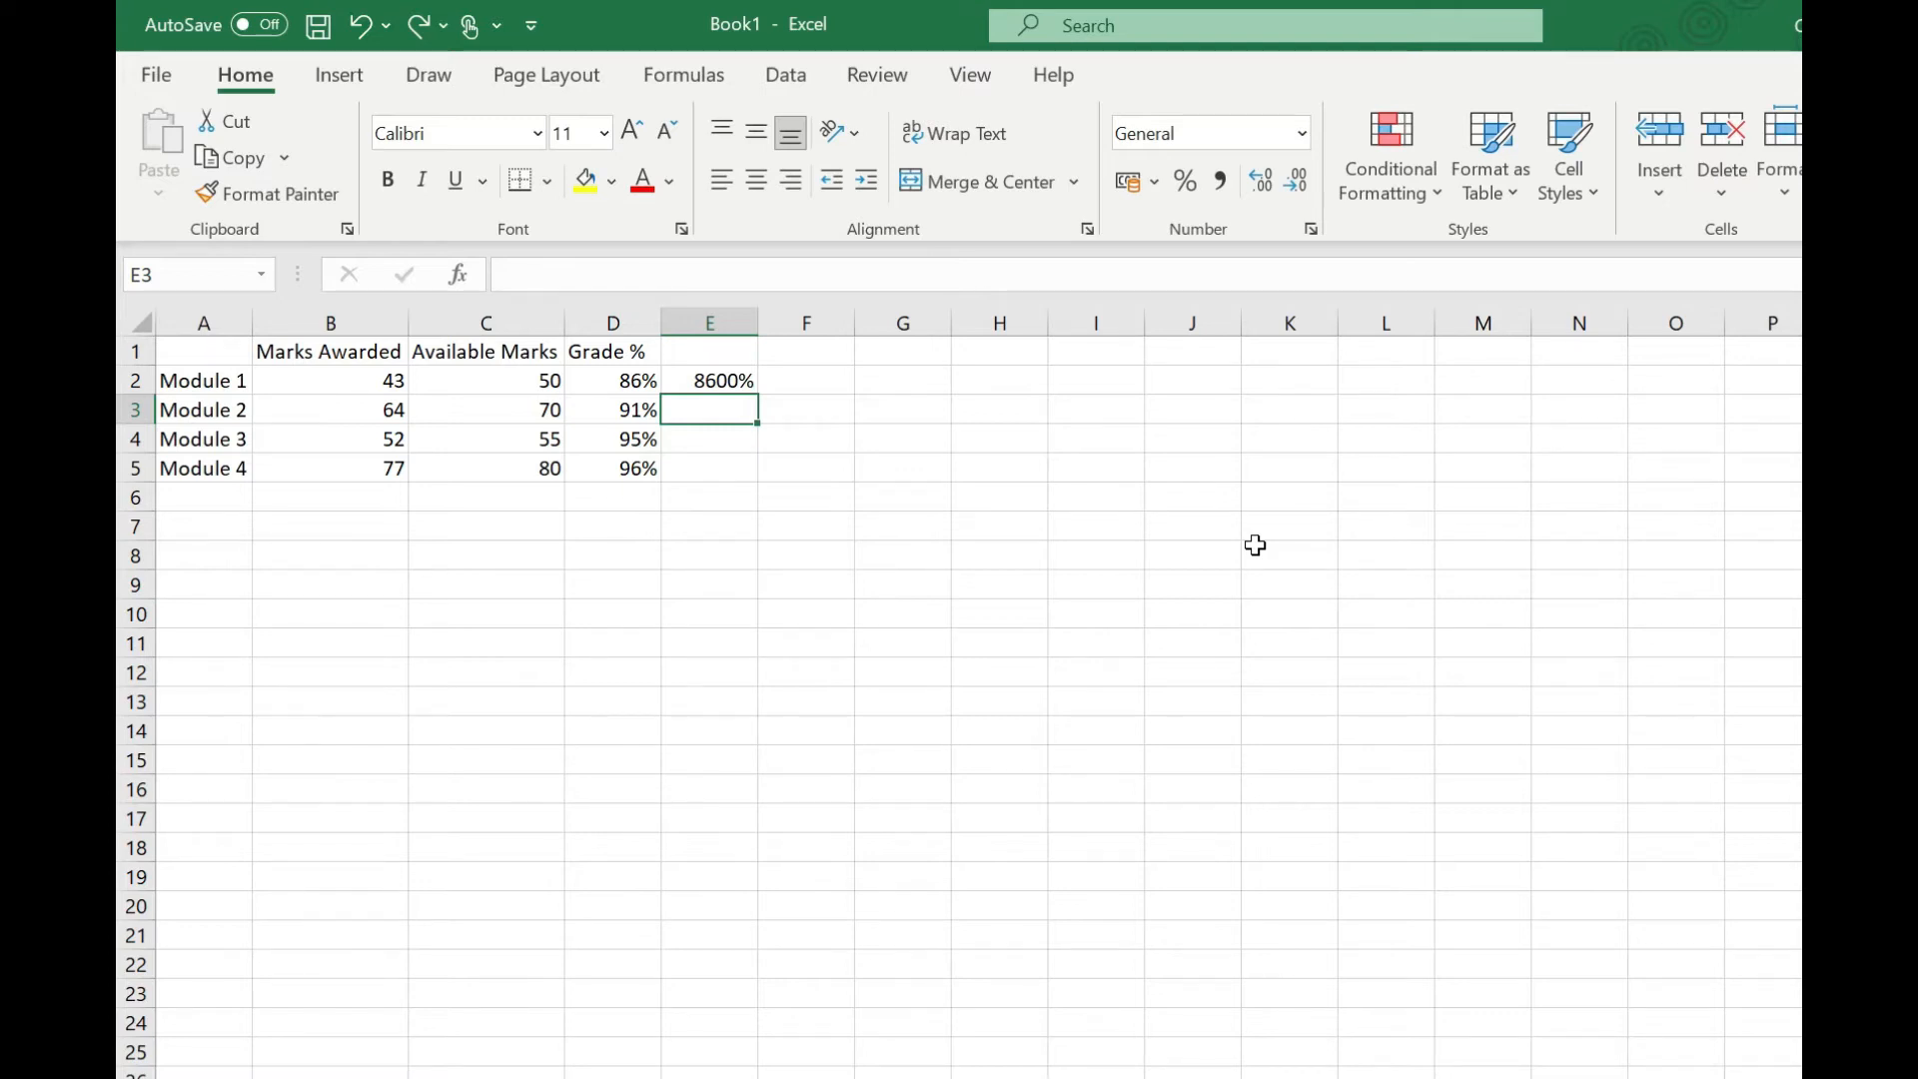
Step: Enter .86 in F2 and apply percentage format to it
{"action": "left_click", "coordinate": [831, 389]}
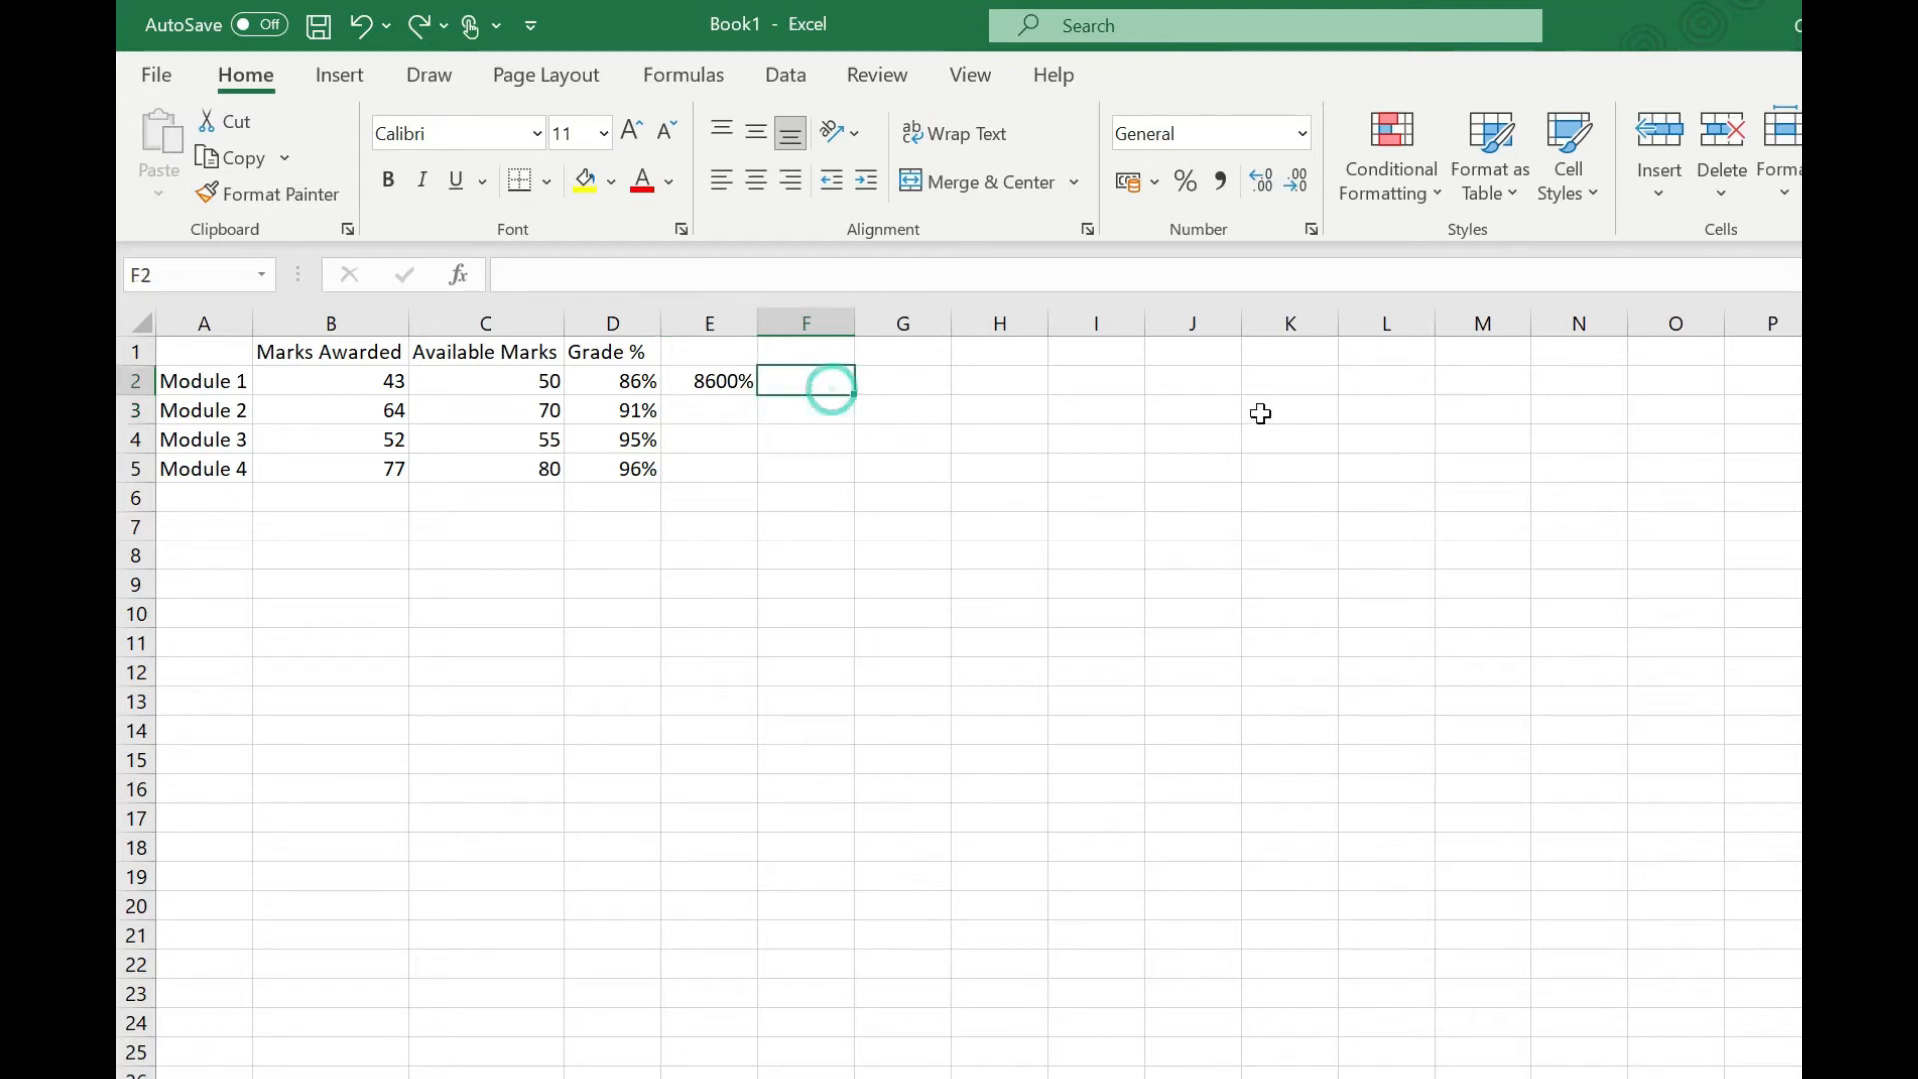
{"action": "type", "text": ".86"}
{"action": "key", "text": "Return"}
{"action": "key", "text": "Up"}
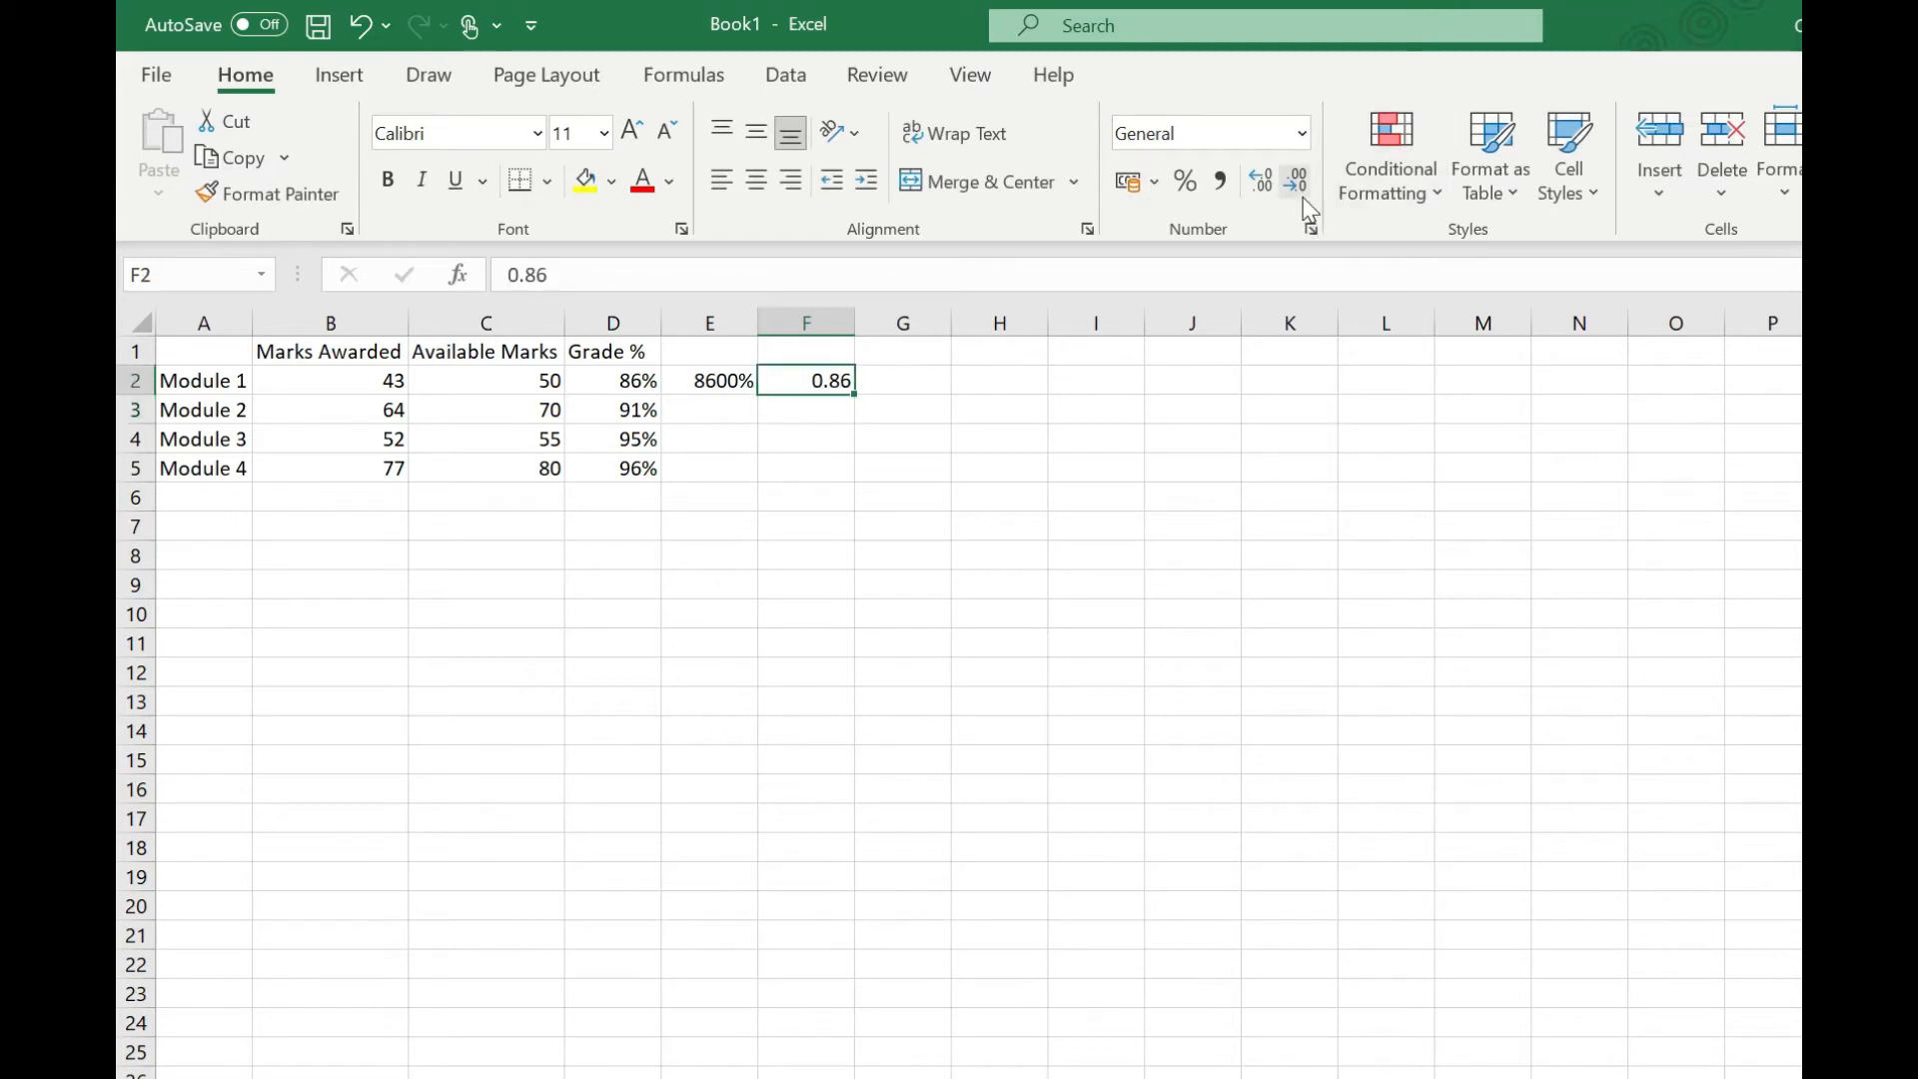
{"action": "left_click", "coordinate": [1185, 180]}
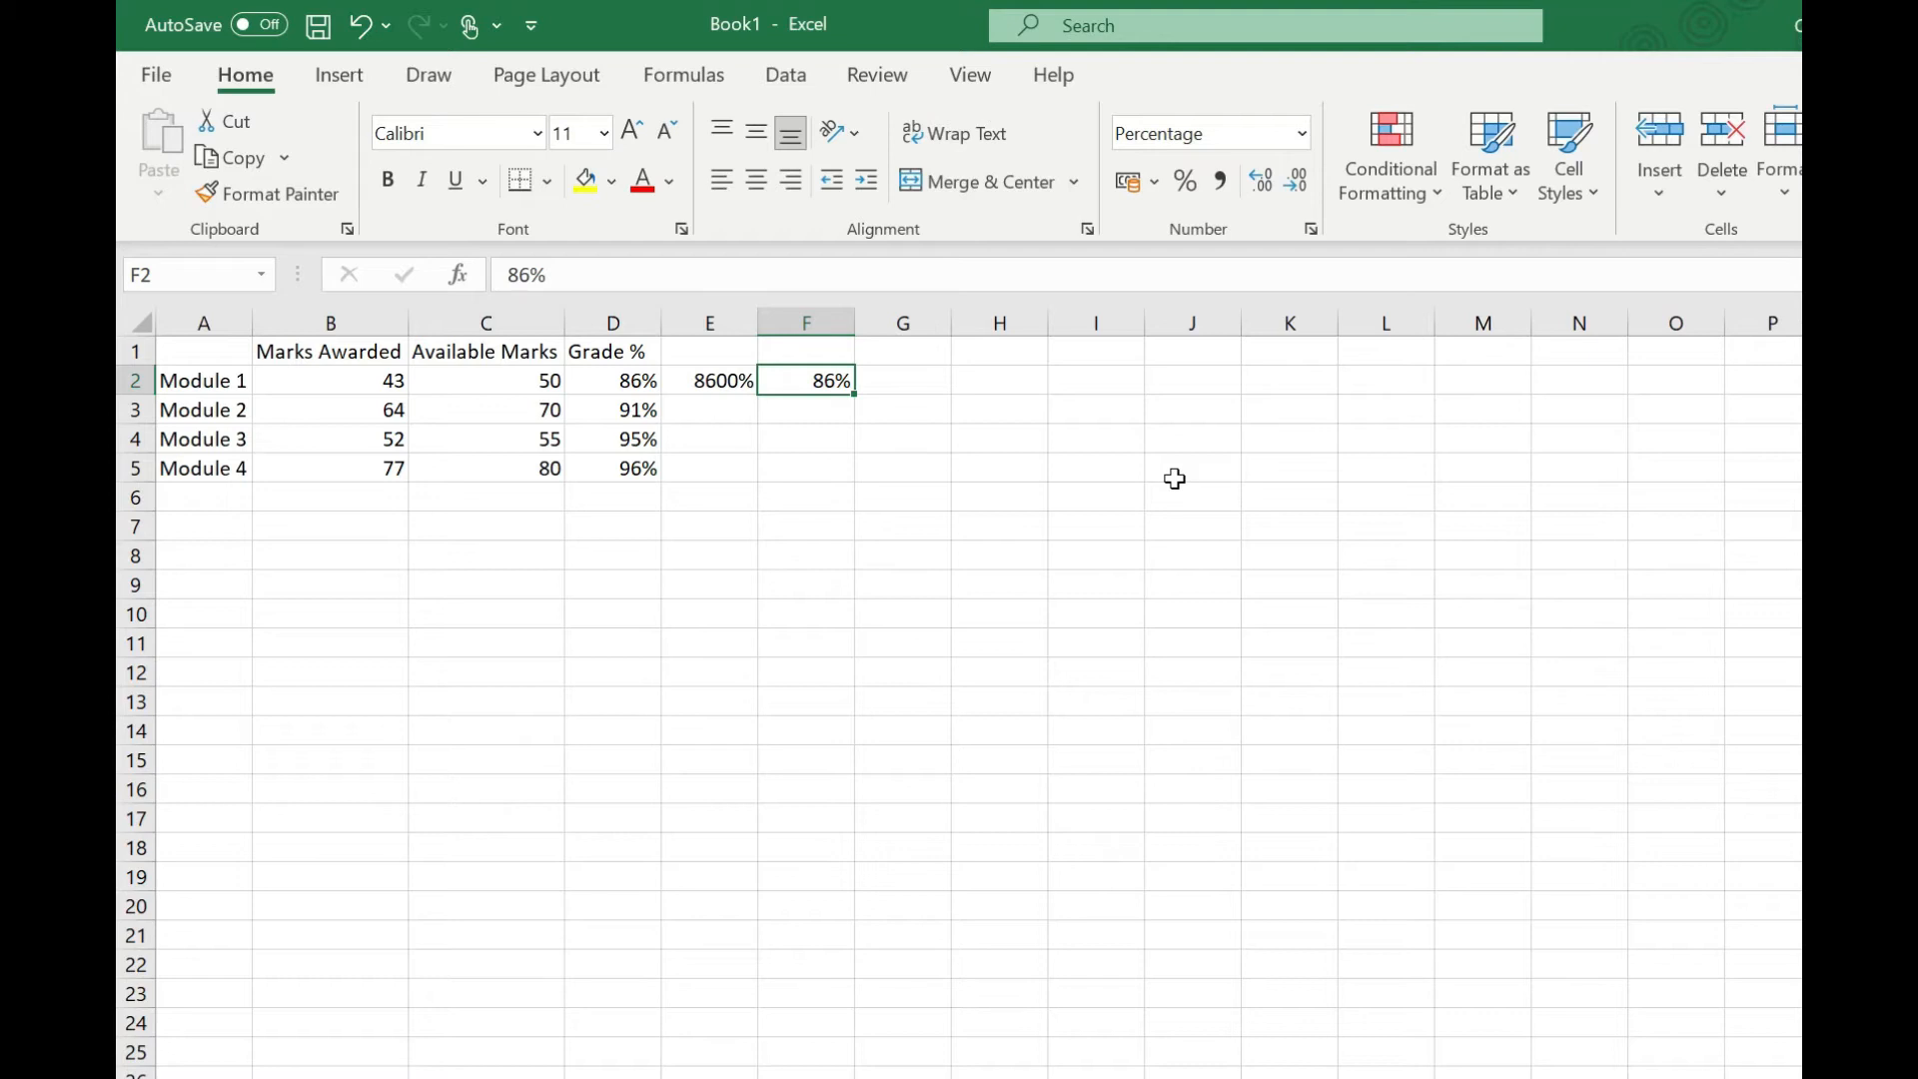
Step: Format E3 as a percentage before entering 91 in it, and enter 95% in E4
{"action": "left_click", "coordinate": [741, 410]}
{"action": "left_click", "coordinate": [1185, 181]}
{"action": "type", "text": "91"}
{"action": "key", "text": "Return"}
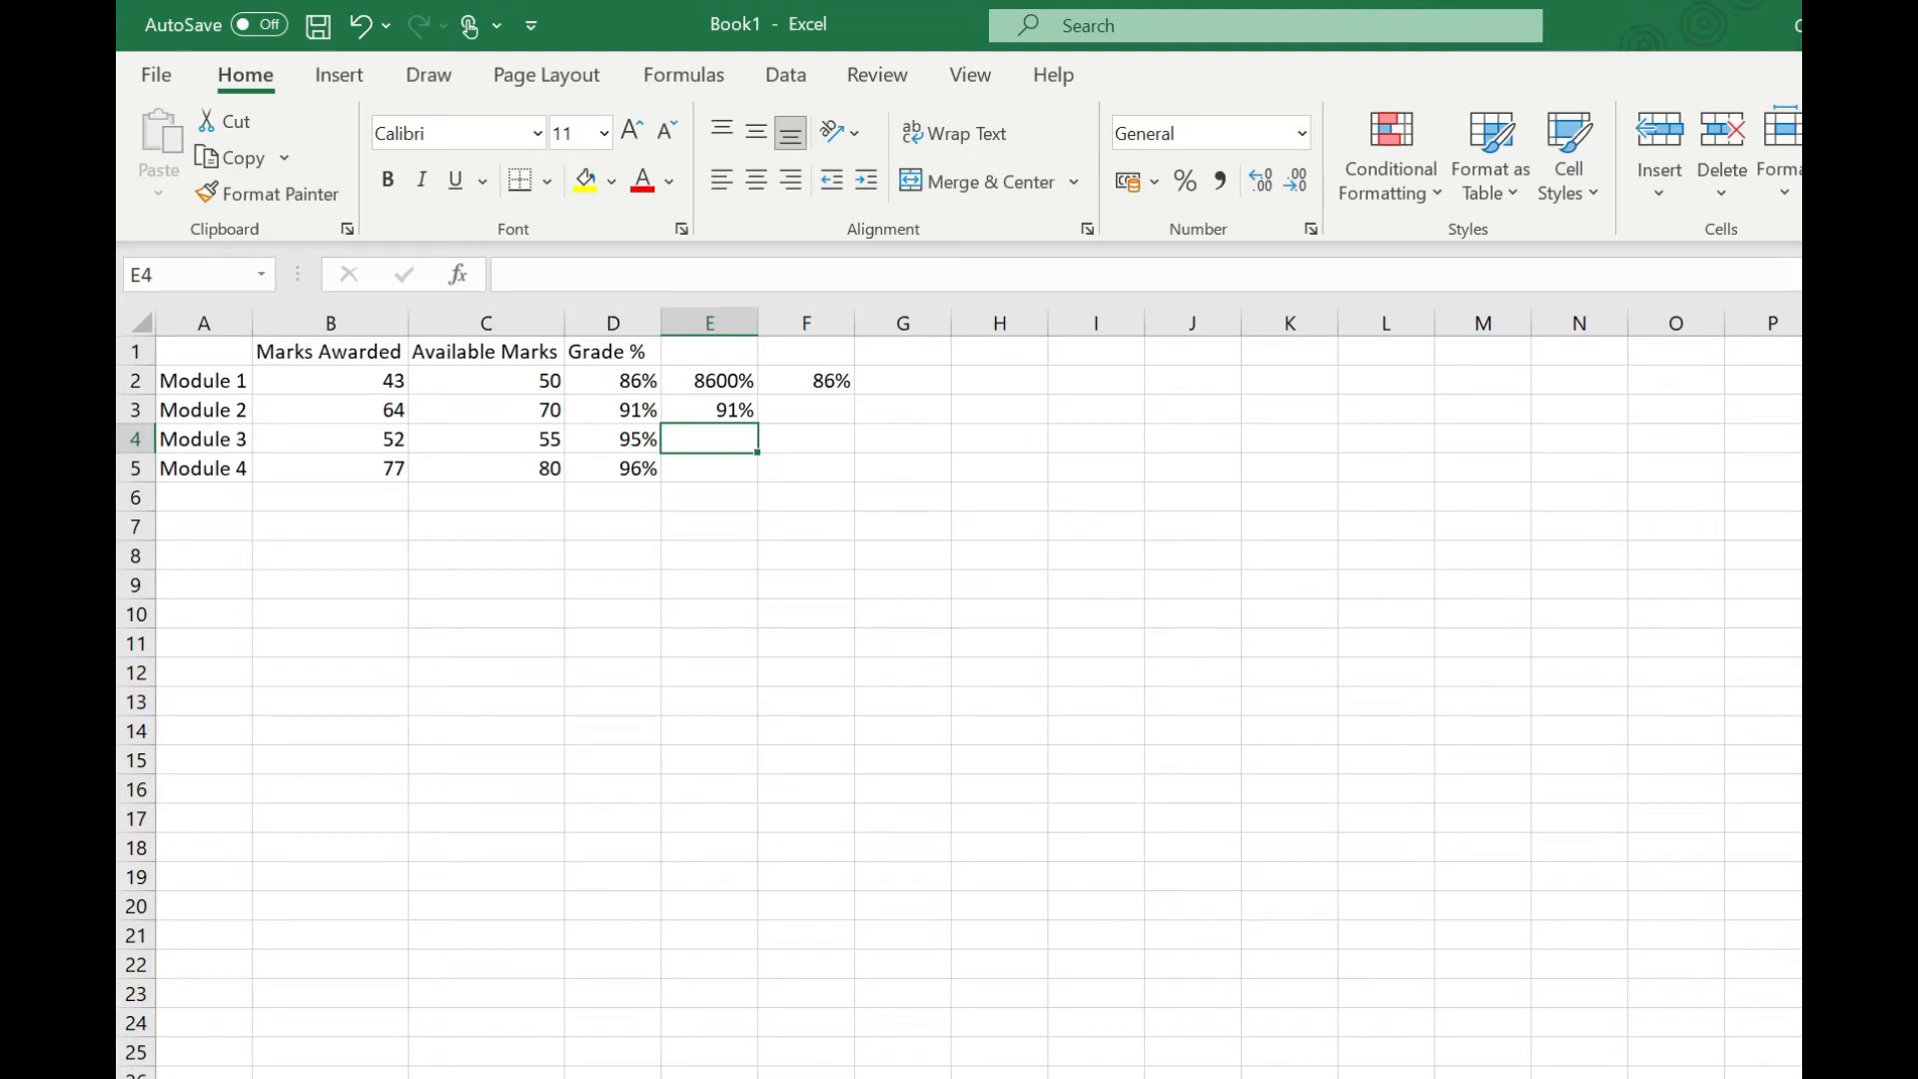
{"action": "type", "text": "95%"}
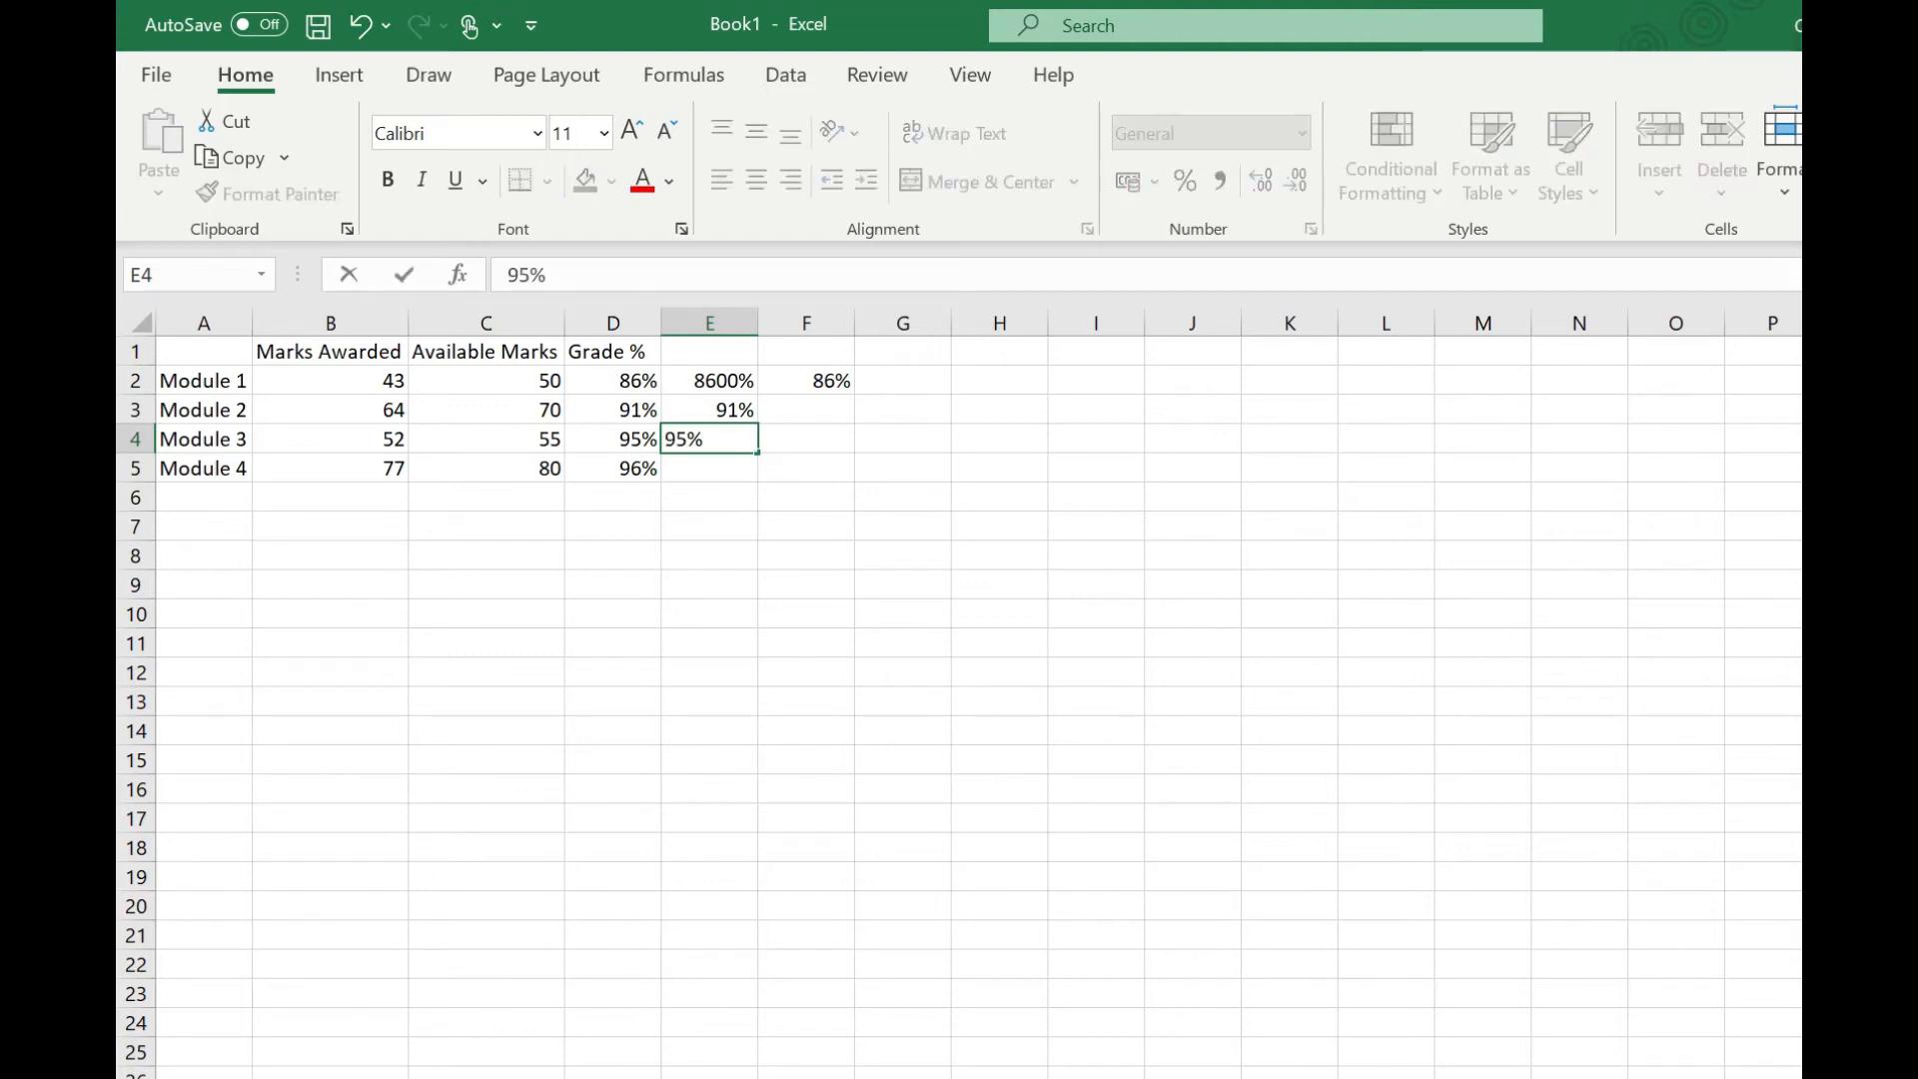
{"action": "key", "text": "Return"}
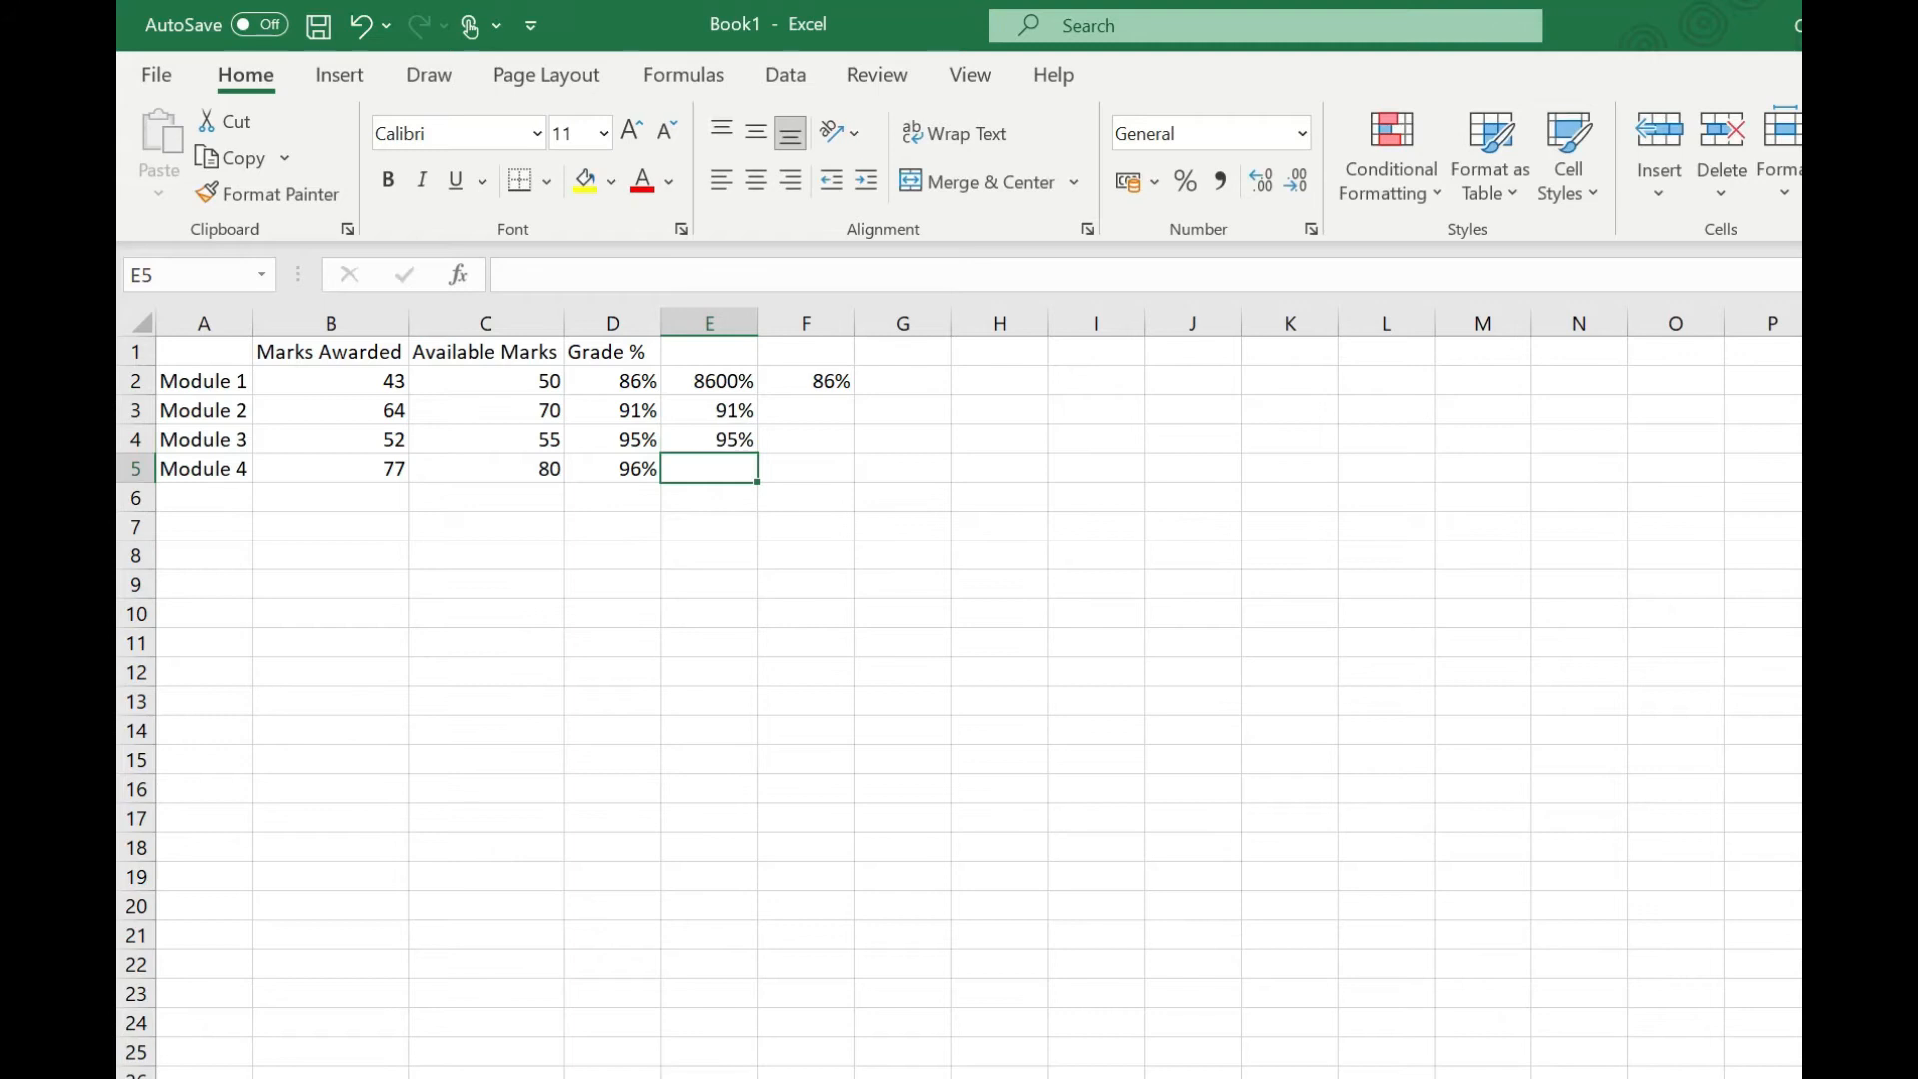
Step: Set the Grade % values in D2:D5 to show two decimal places
{"action": "left_click", "coordinate": [709, 440]}
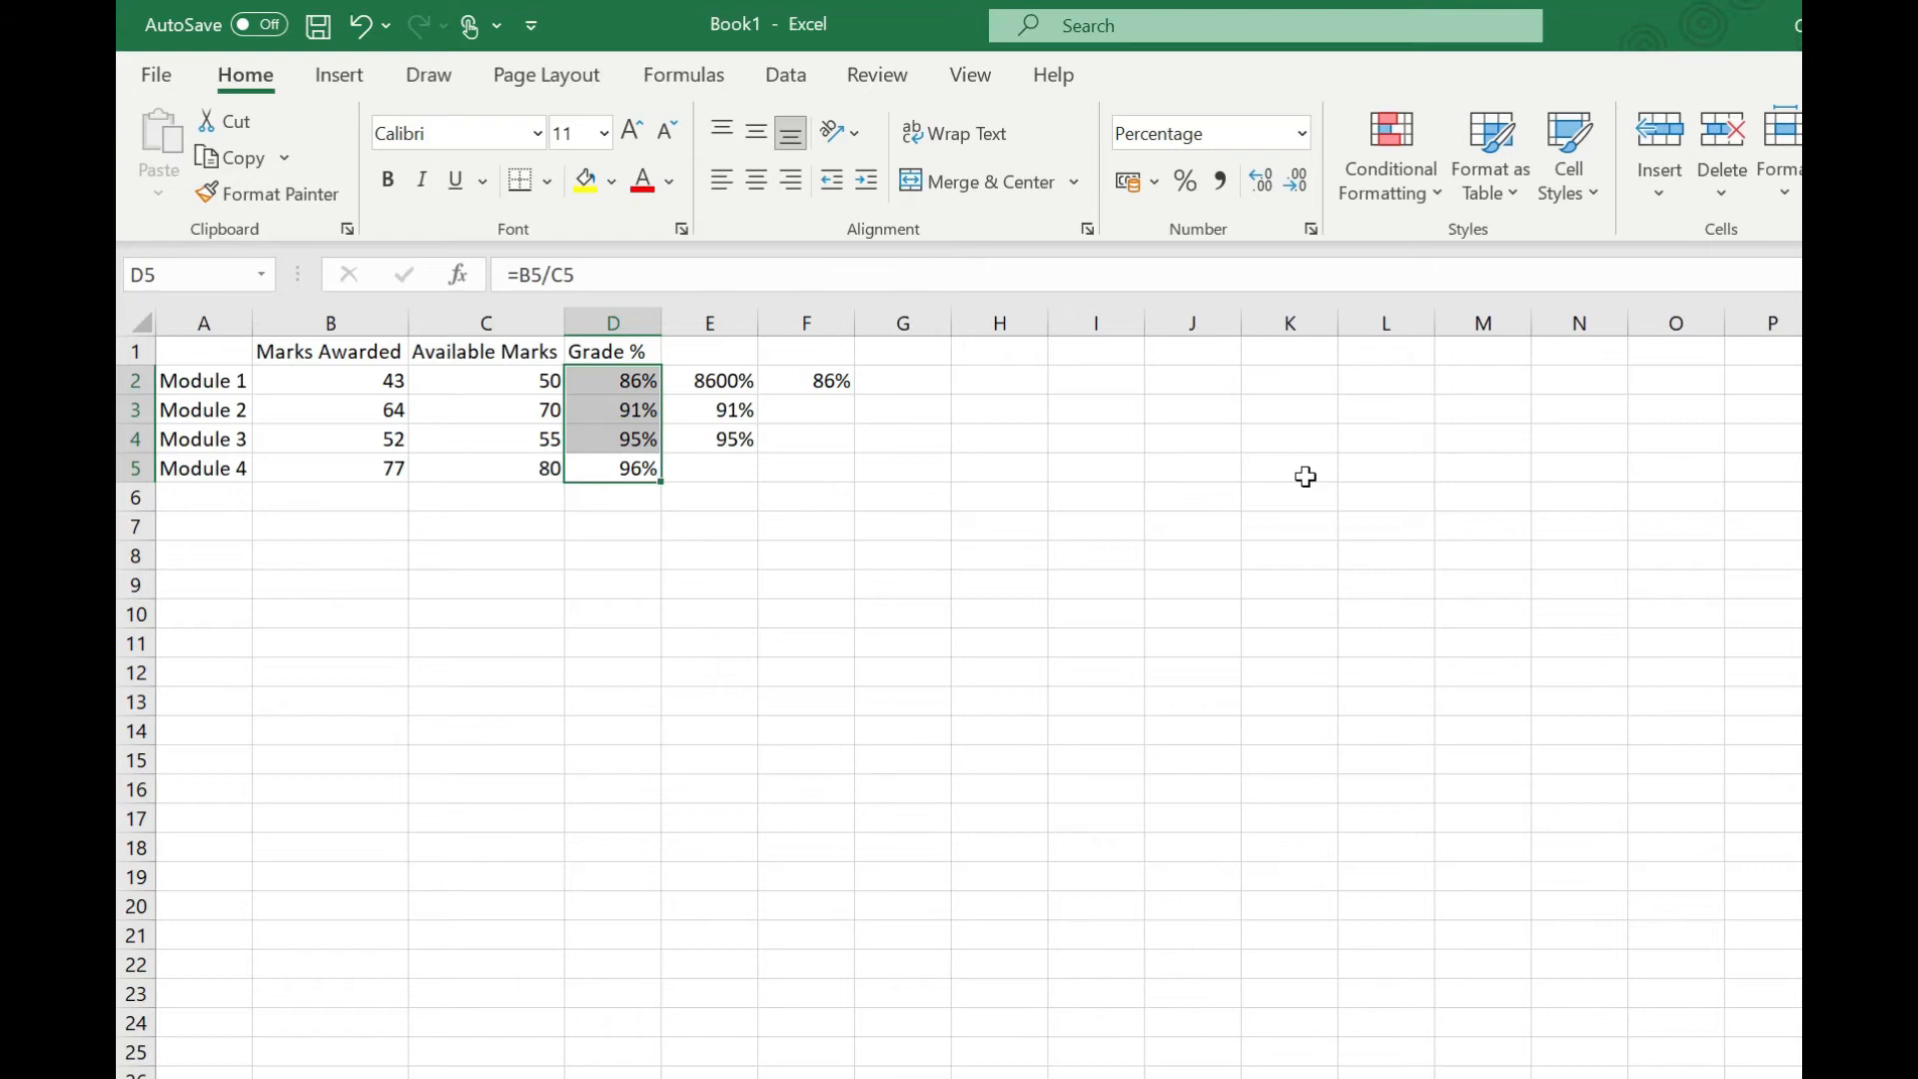
{"action": "left_click", "coordinate": [1262, 182]}
{"action": "left_click", "coordinate": [1261, 182]}
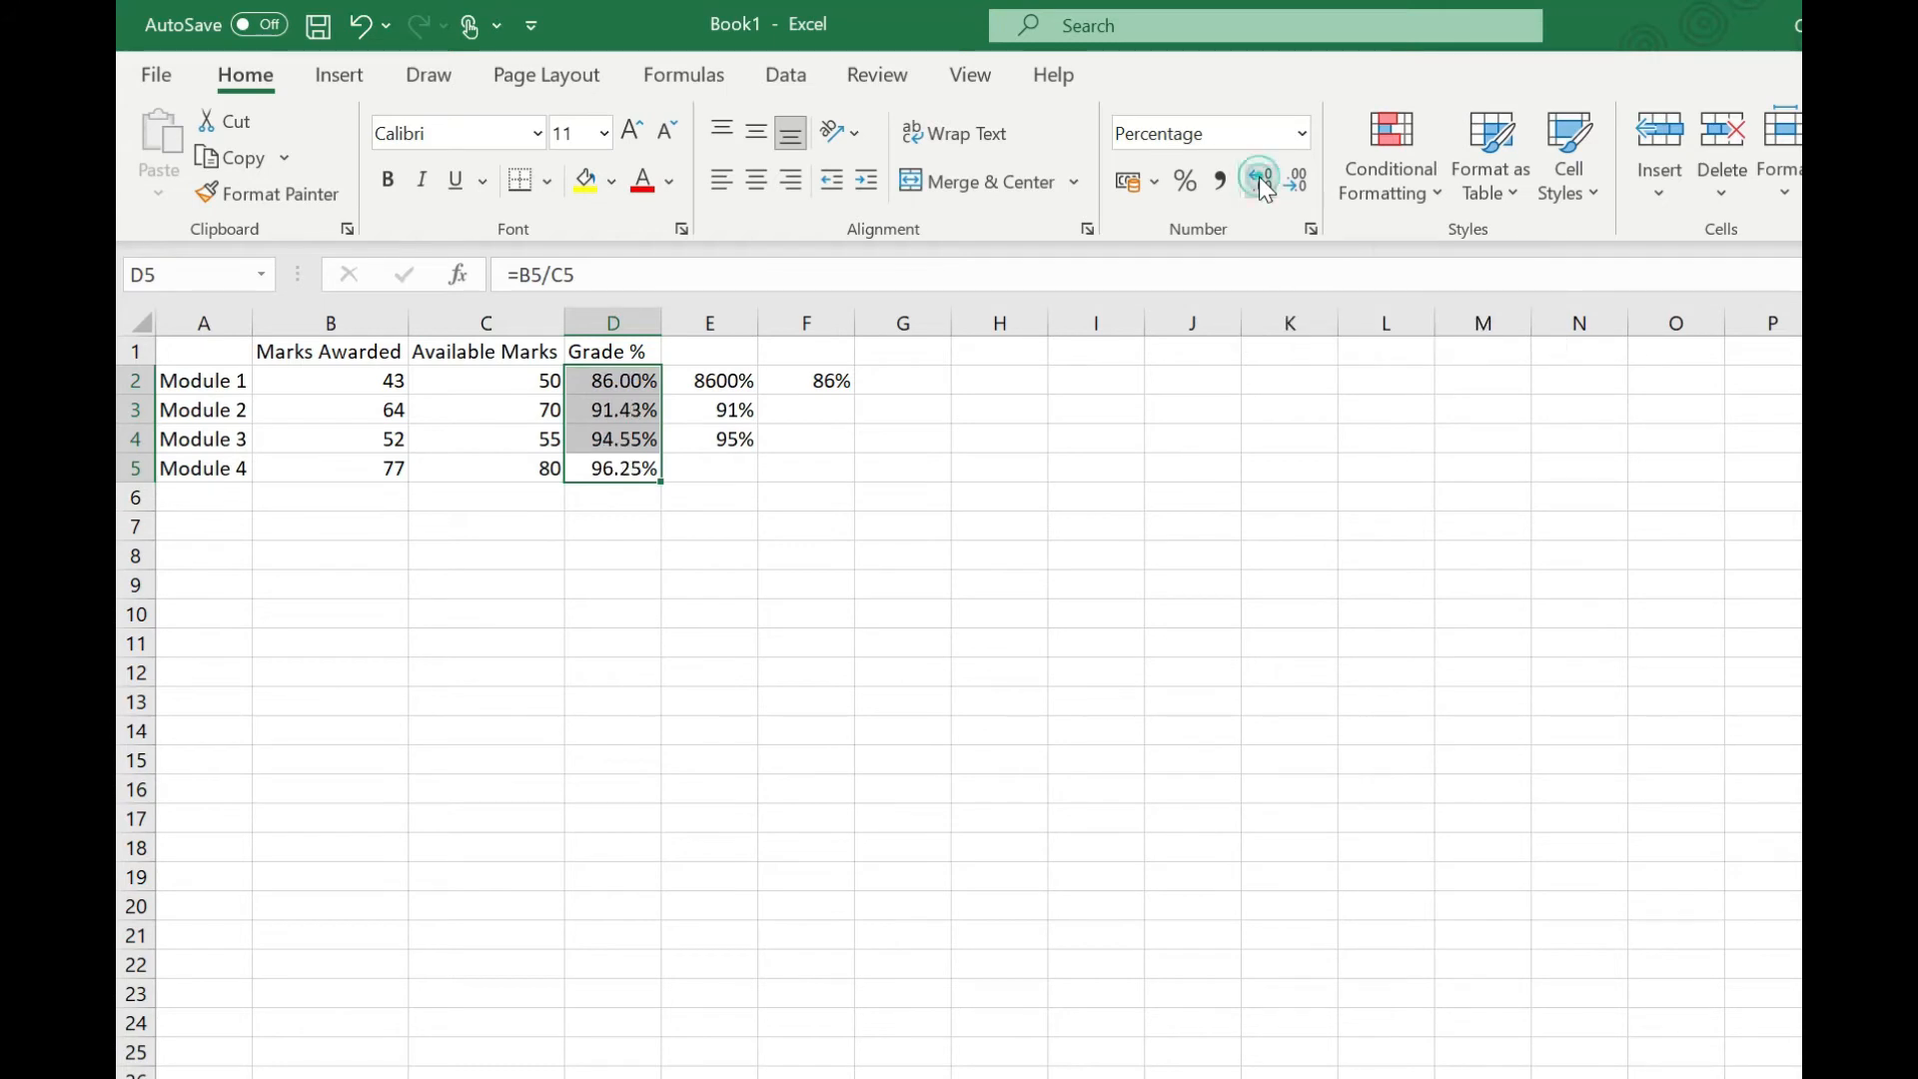
{"action": "left_click", "coordinate": [1261, 183]}
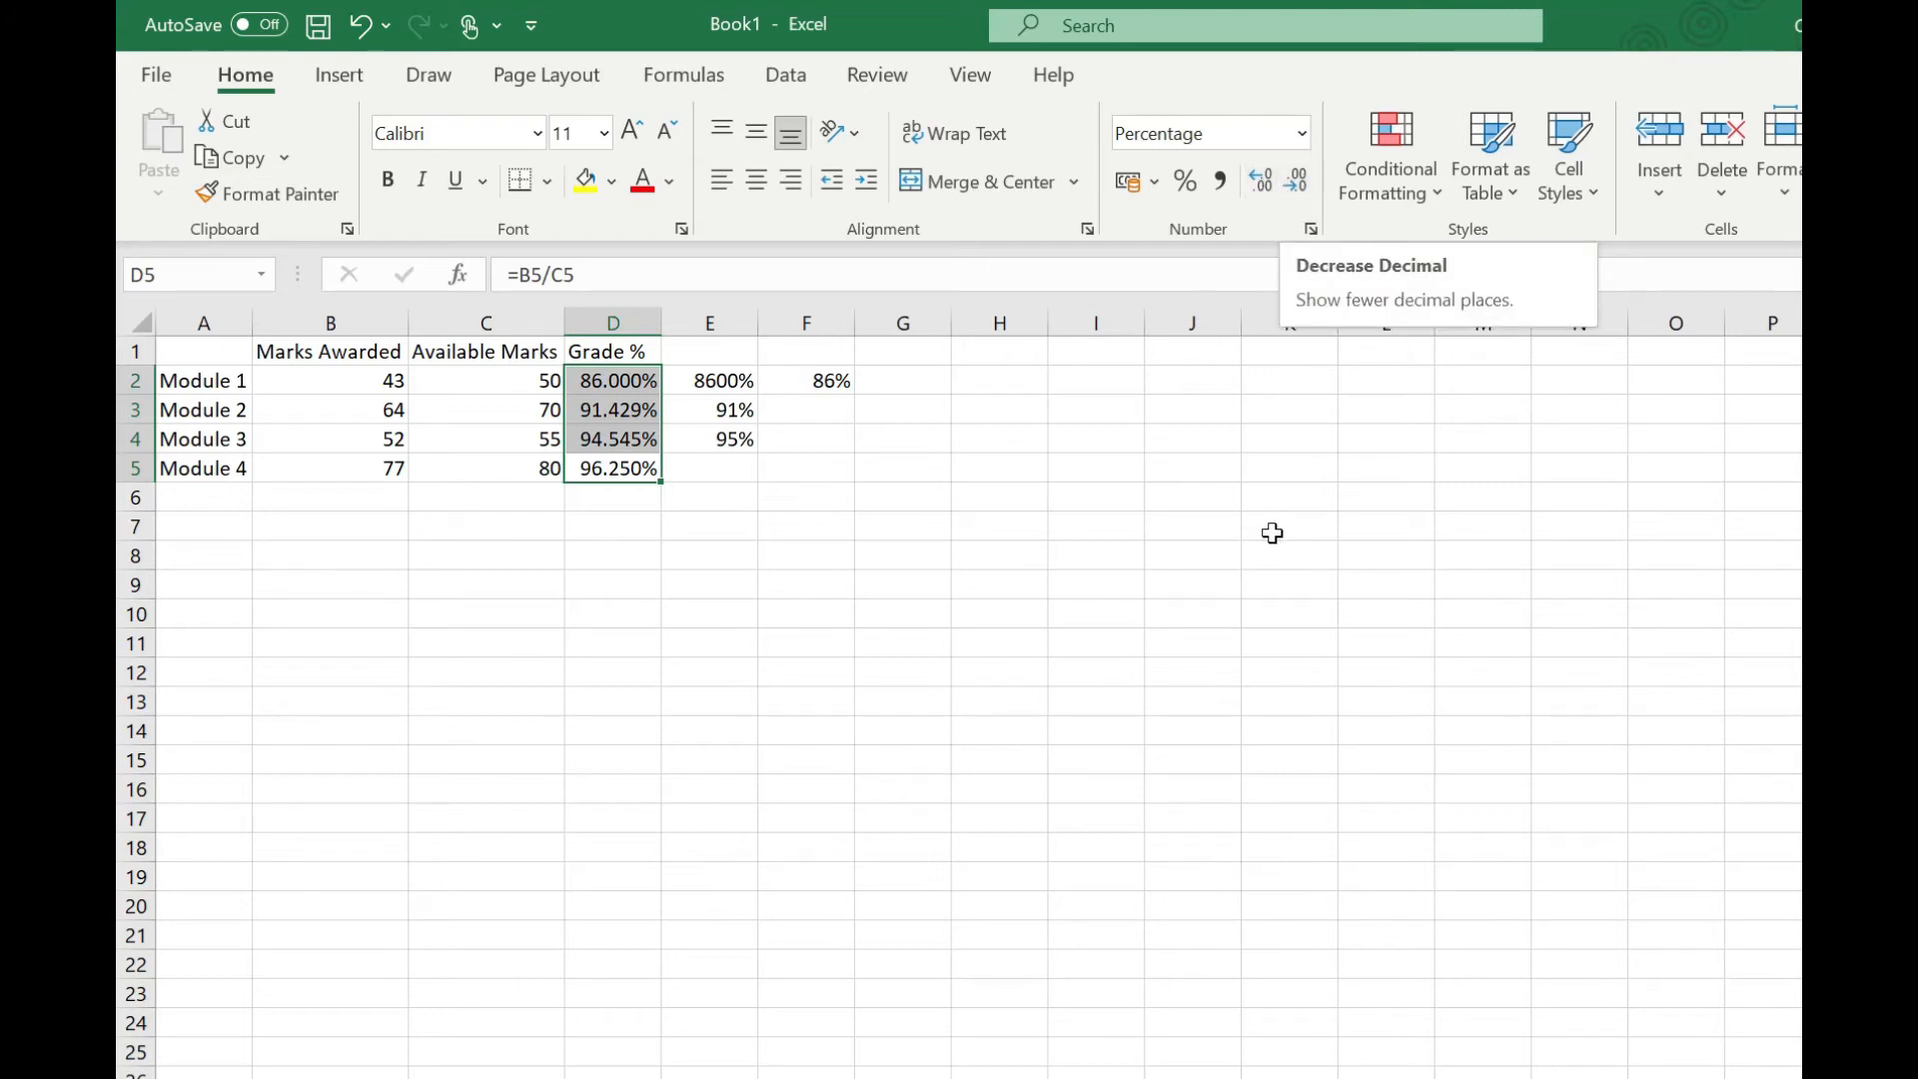
{"action": "left_click", "coordinate": [1299, 184]}
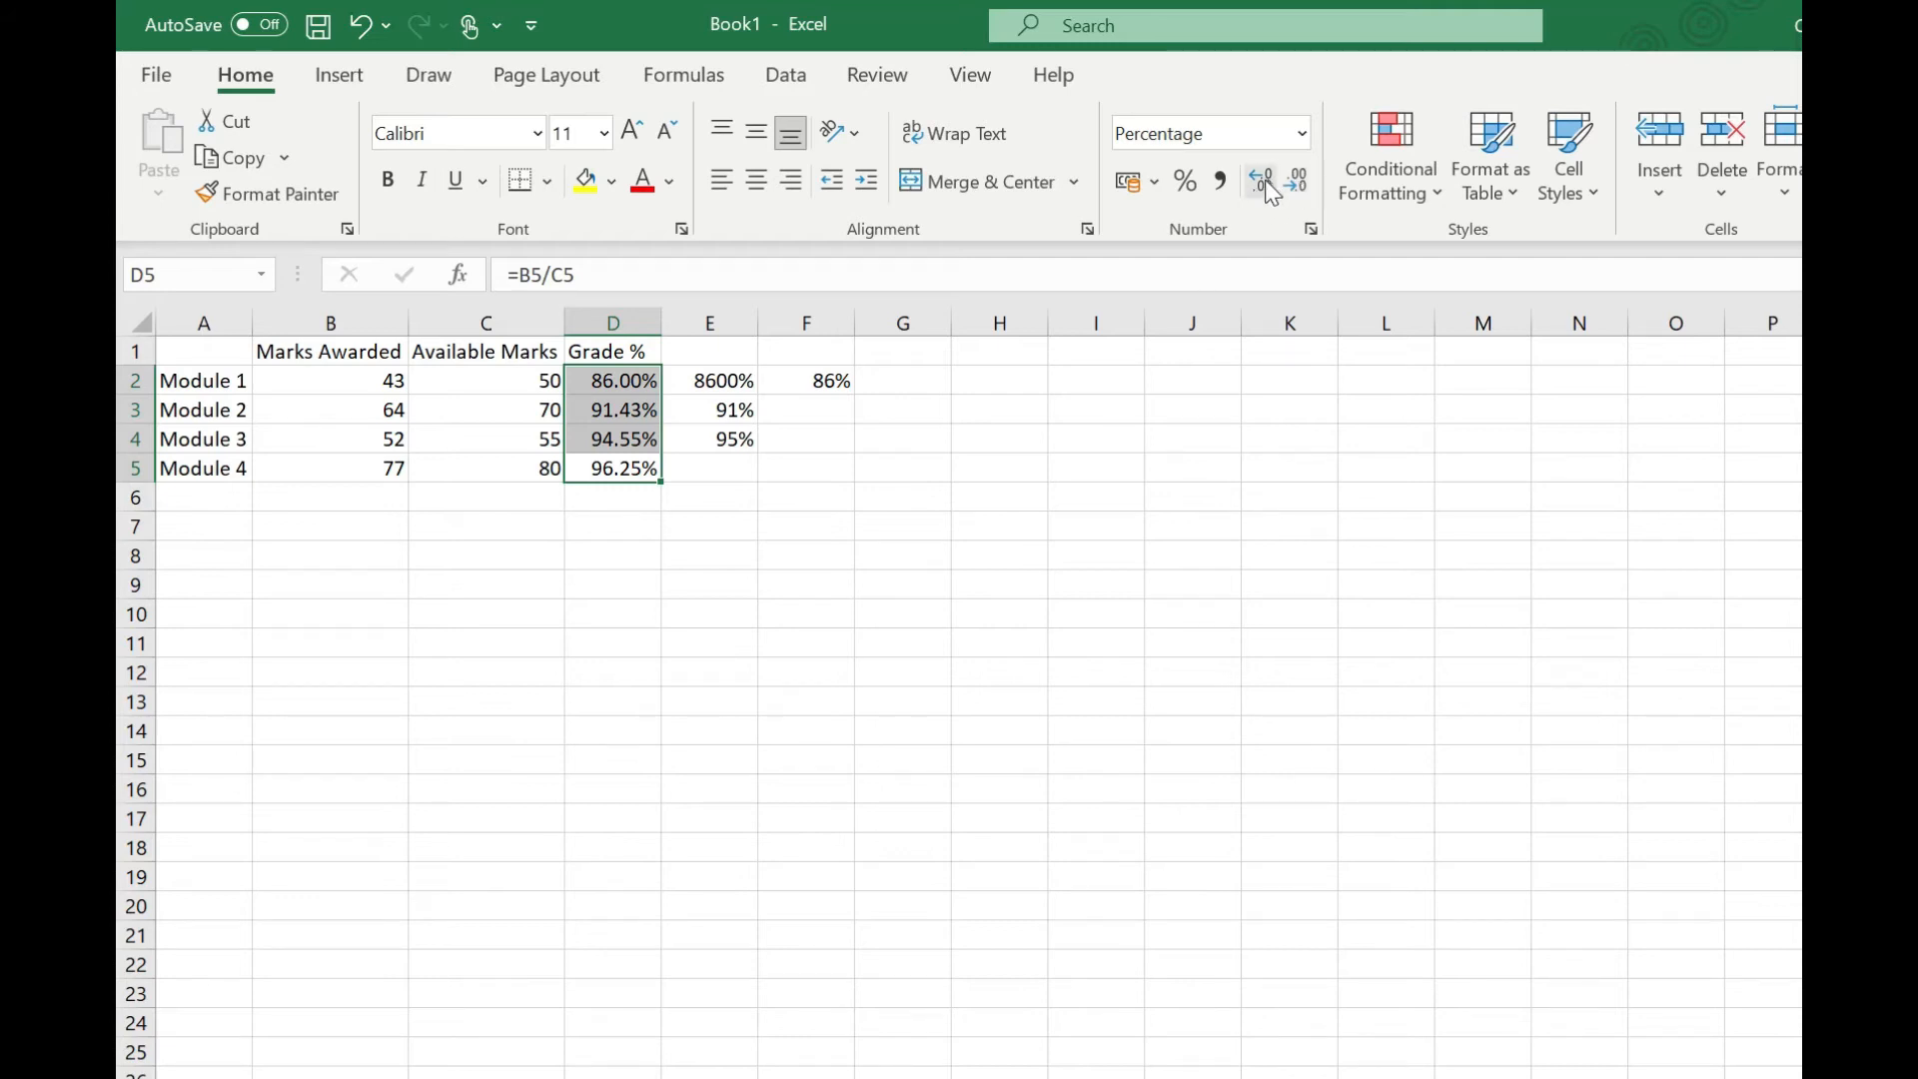
{"action": "left_click", "coordinate": [1267, 184]}
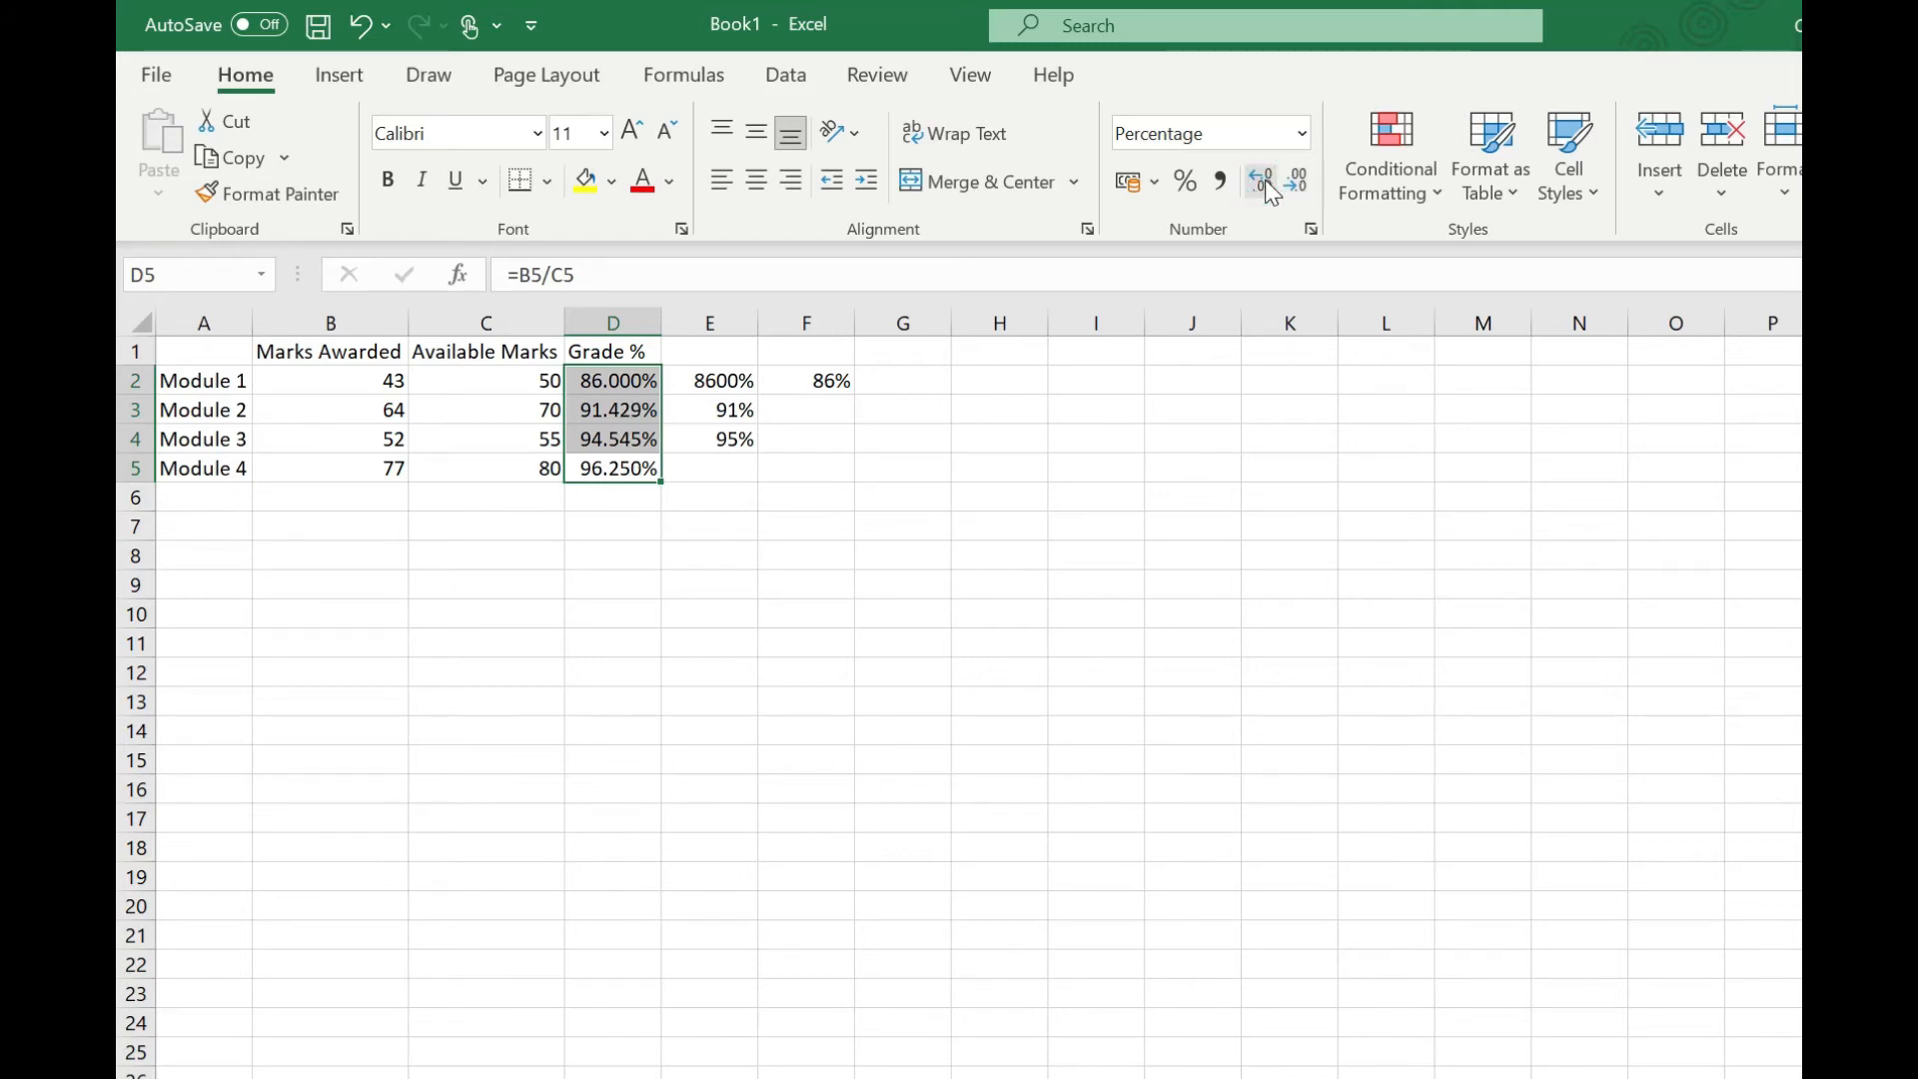
{"action": "left_click", "coordinate": [1298, 186]}
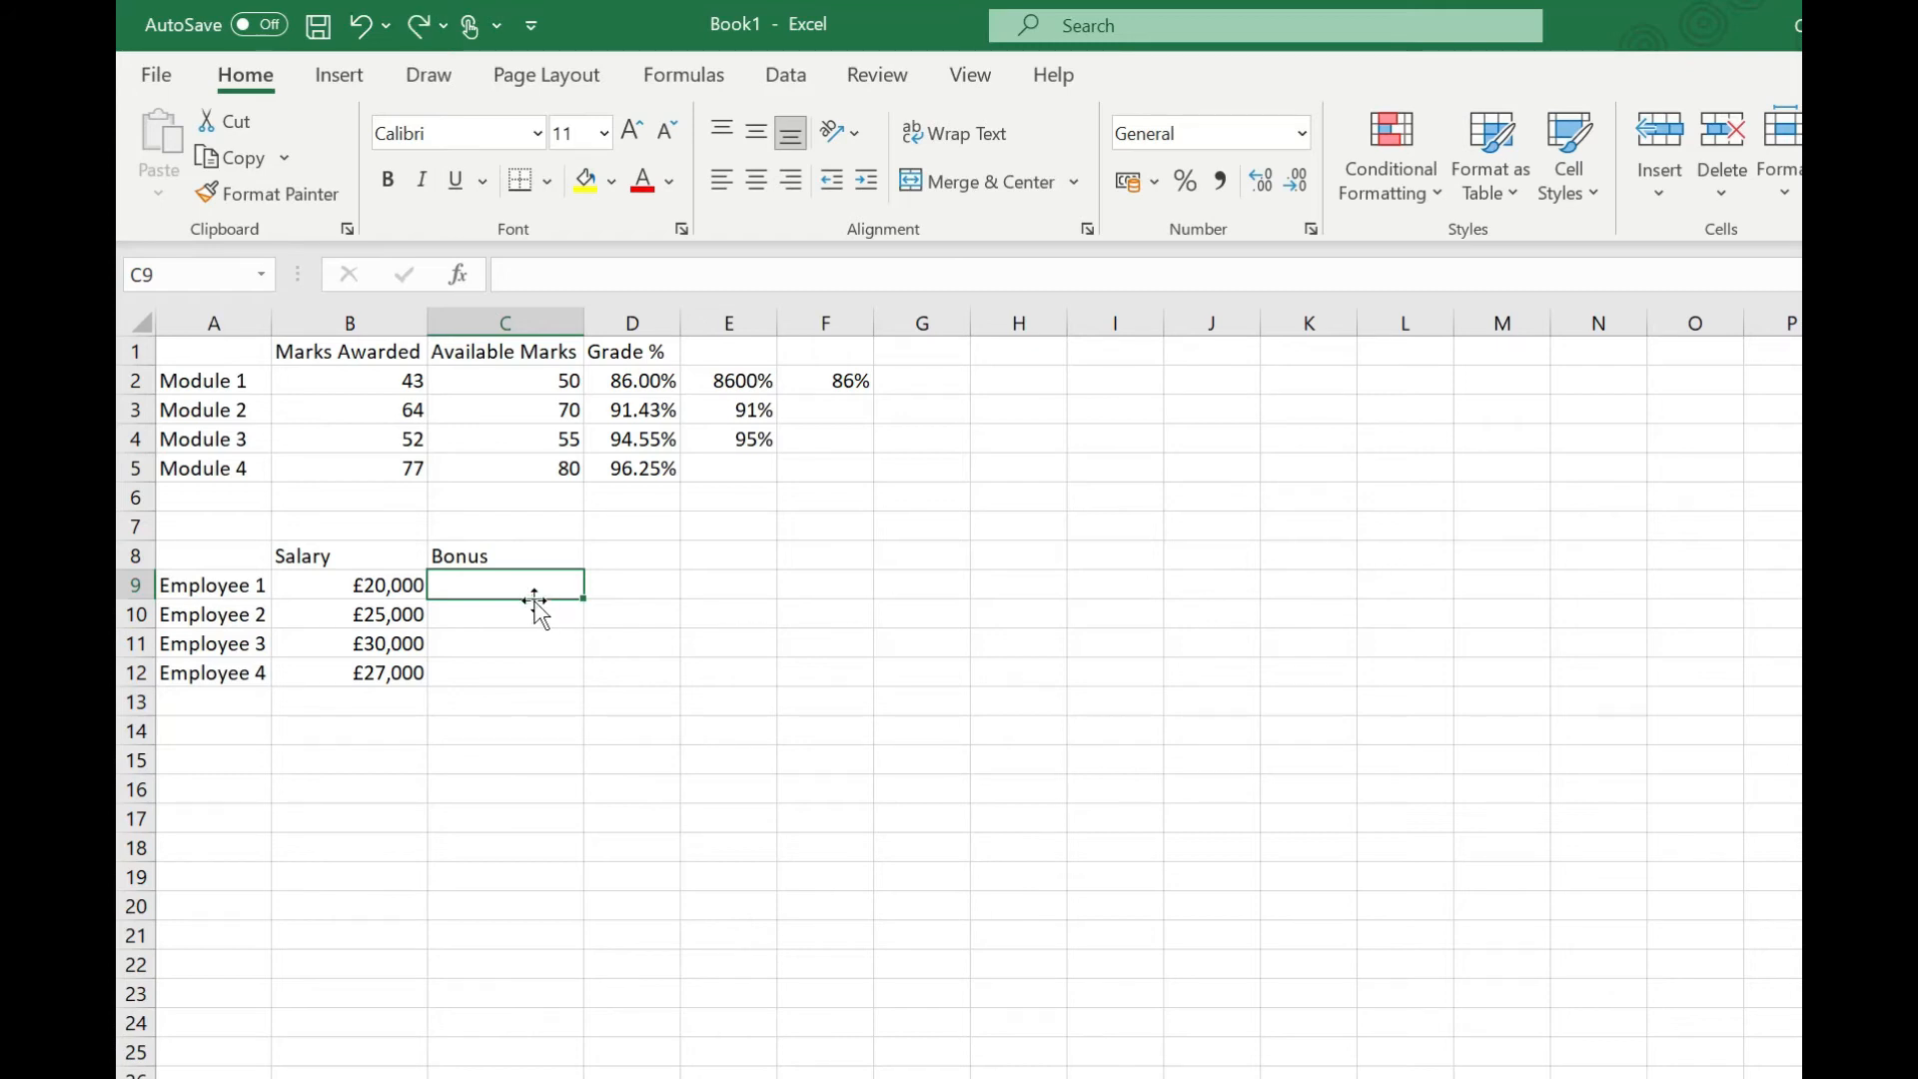
Step: Format the Bonus cells C9:C12 as percentages and enter a 5% bonus for each employee
{"action": "left_click_drag", "start_coordinate": [526, 584], "coordinate": [530, 667]}
{"action": "left_click", "coordinate": [1185, 180]}
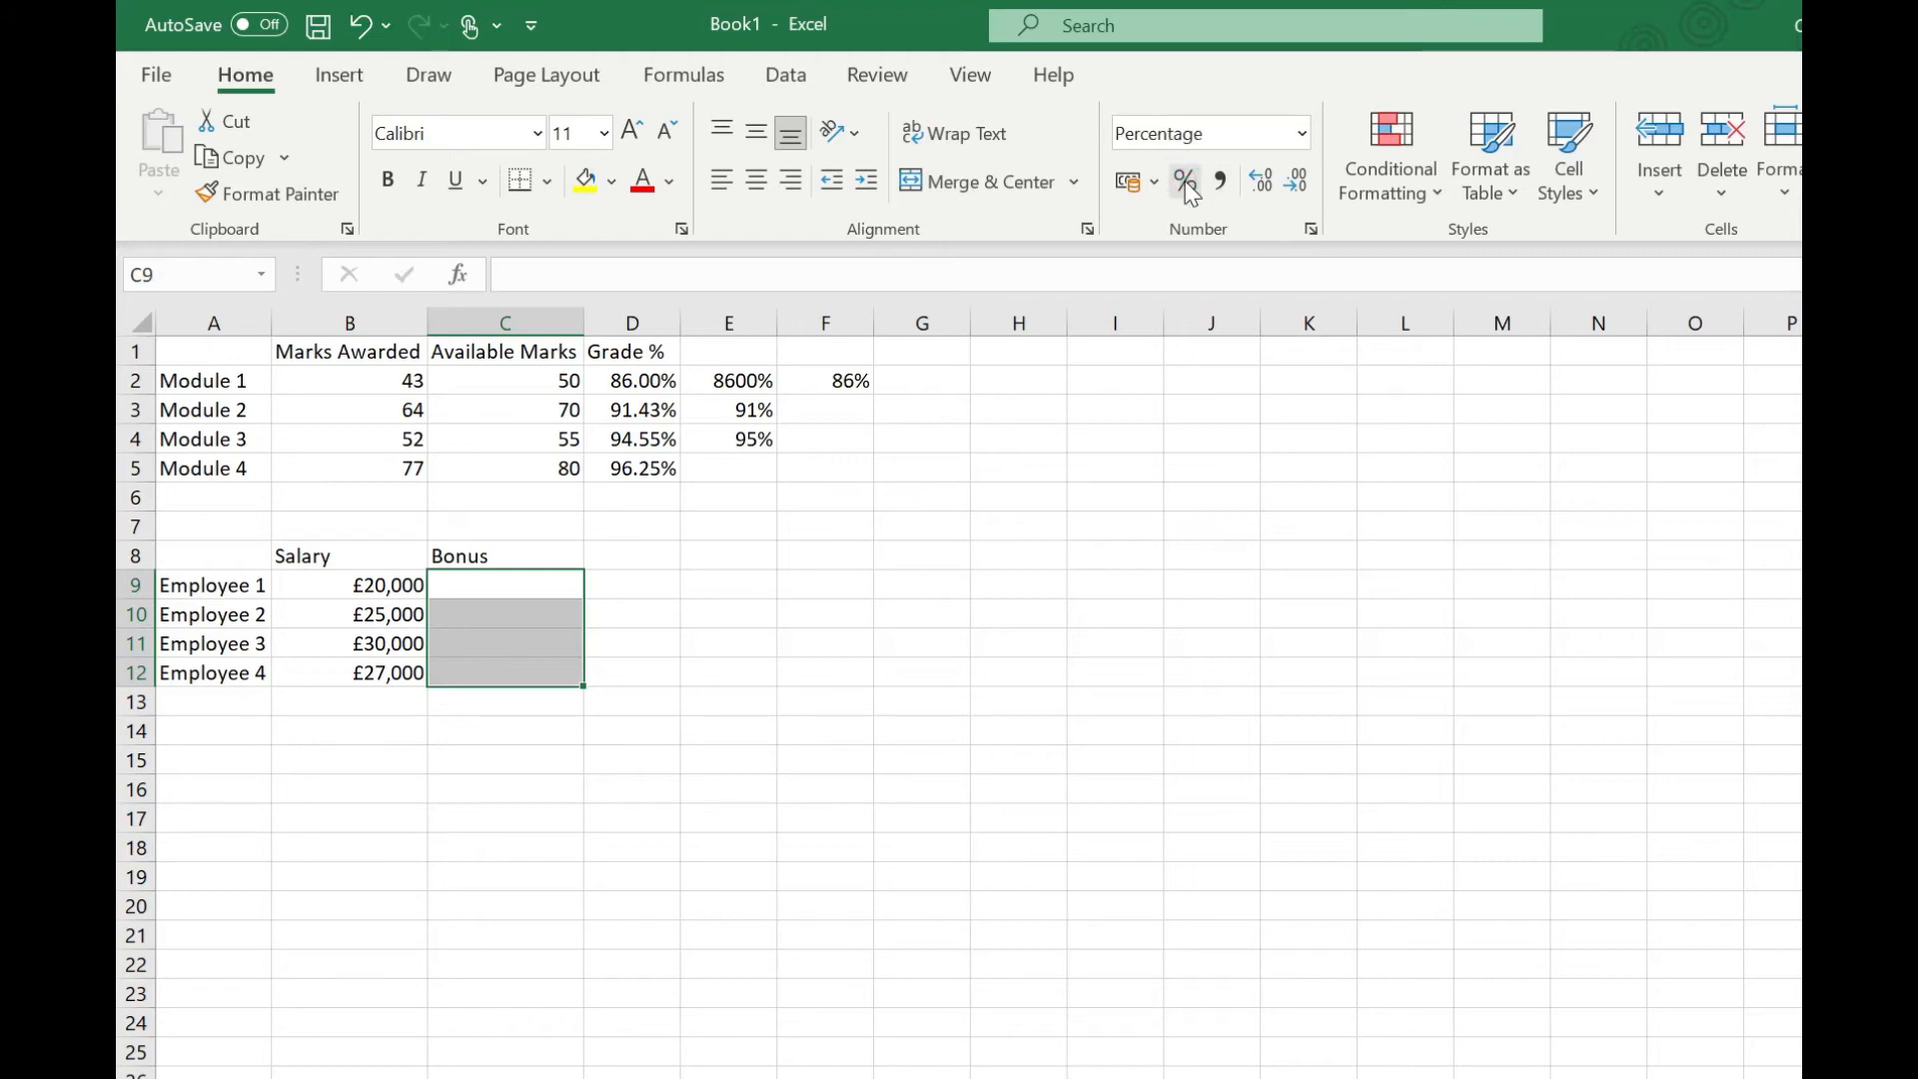
{"action": "left_click", "coordinate": [544, 585]}
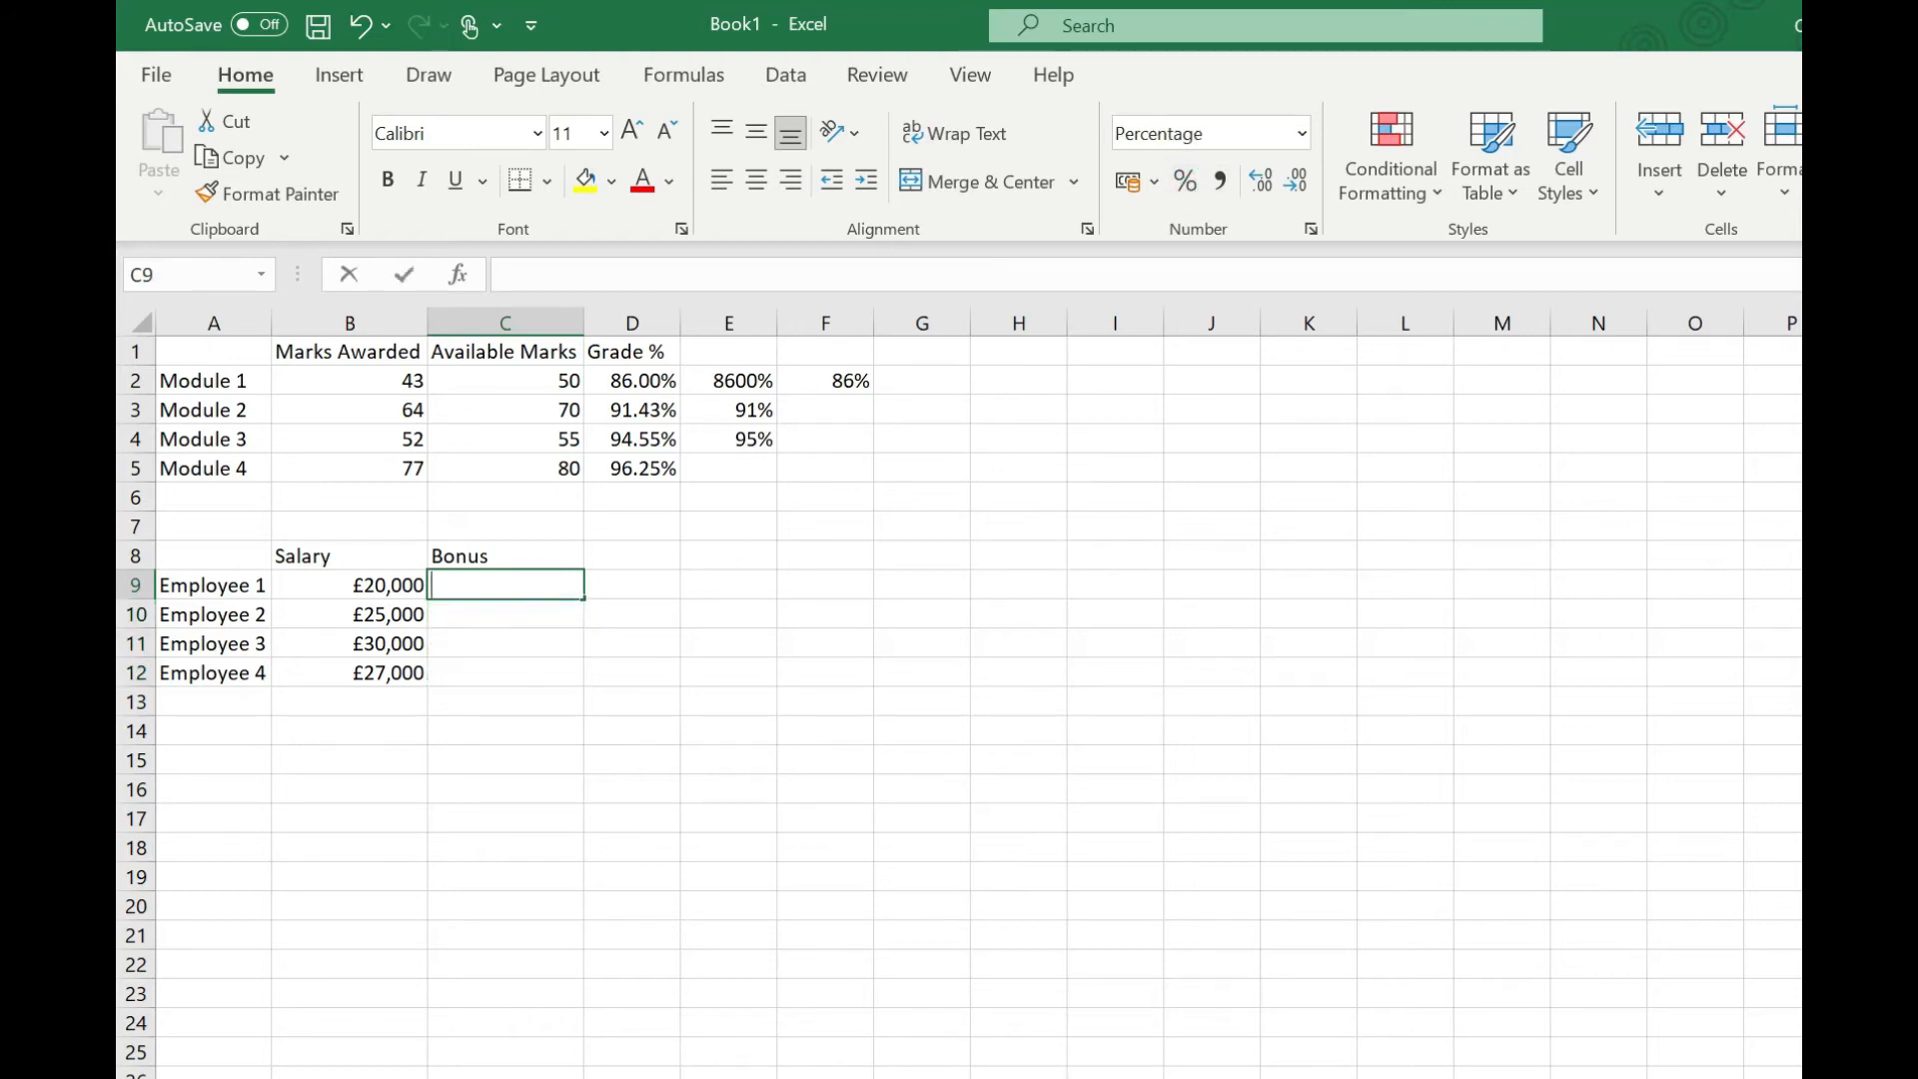
{"action": "type", "text": "5"}
{"action": "key", "text": "Return"}
{"action": "type", "text": "5"}
{"action": "key", "text": "Return"}
{"action": "type", "text": "5"}
Step: Add the heading Total in D8
{"action": "key", "text": "Return"}
{"action": "type", "text": "5"}
{"action": "key", "text": "Return"}
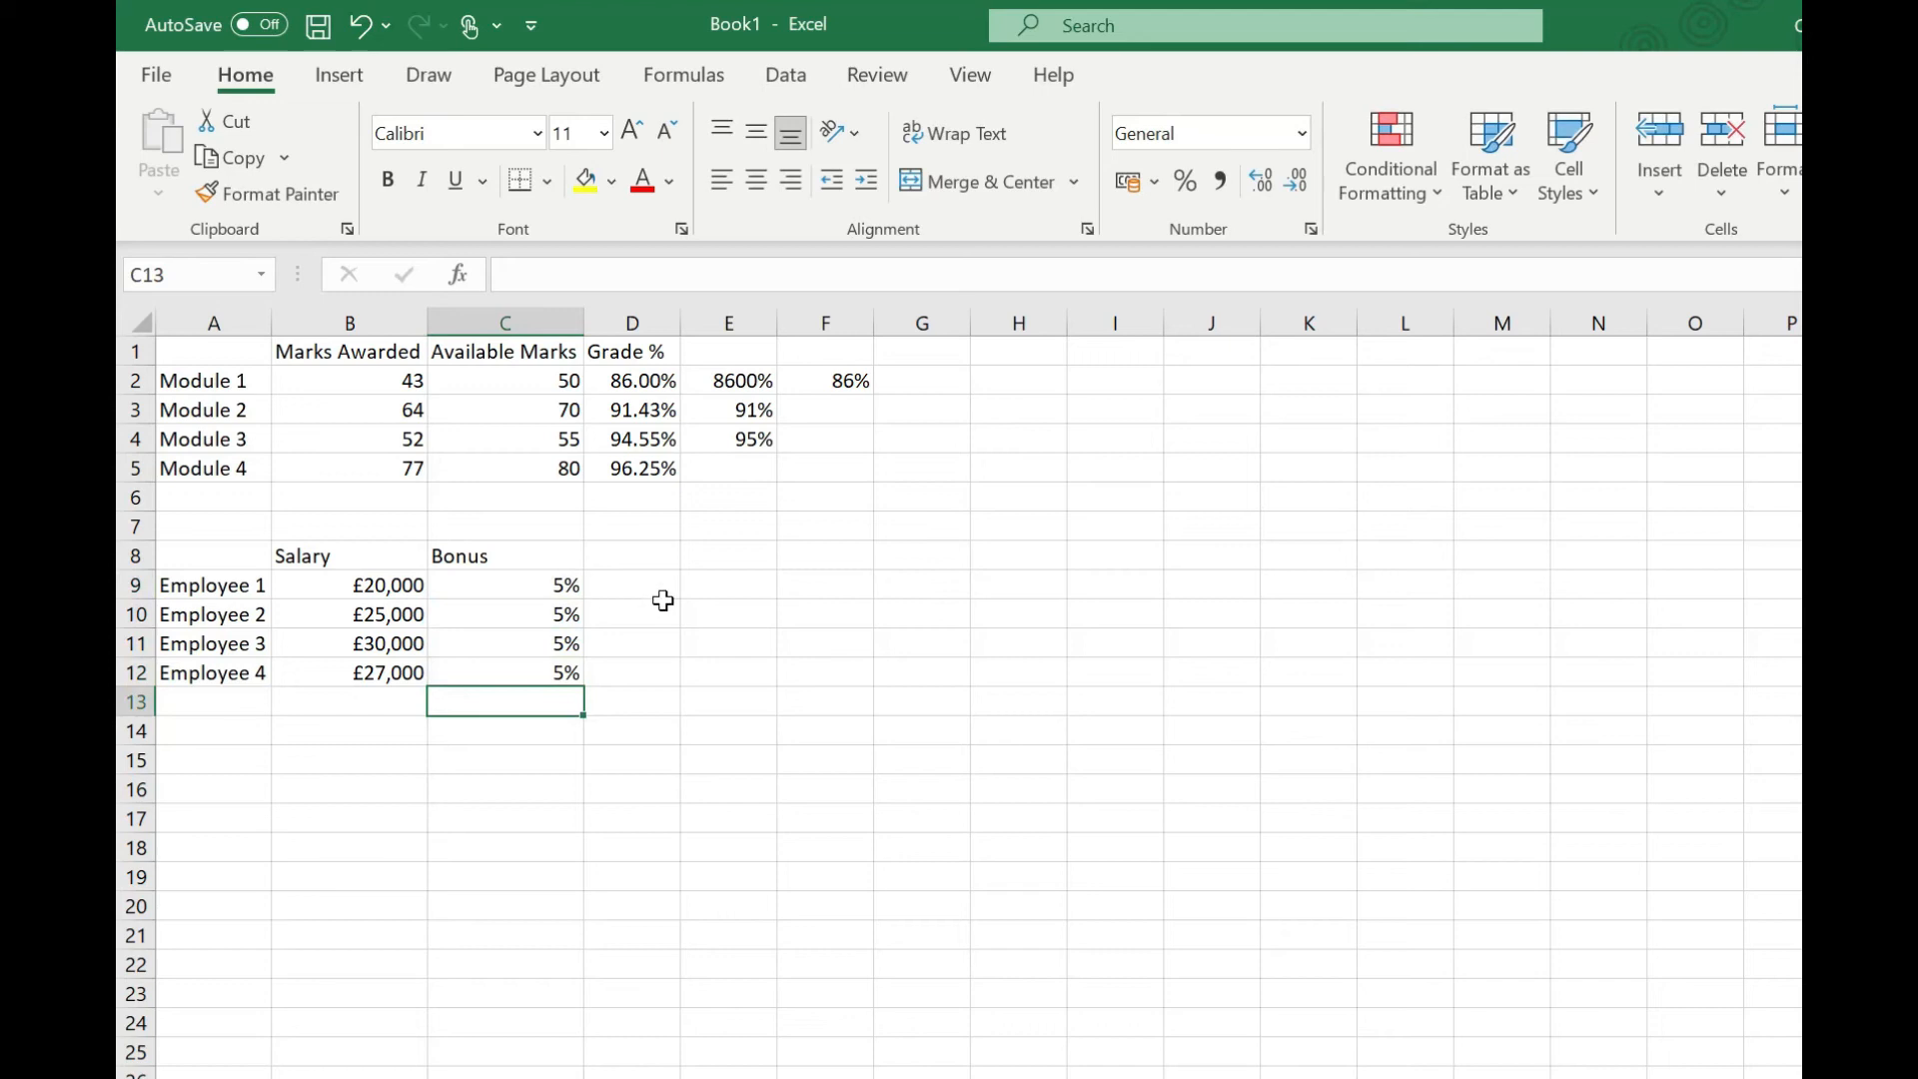
{"action": "left_click", "coordinate": [659, 552]}
{"action": "type", "text": "Total"}
{"action": "key", "text": "Return"}
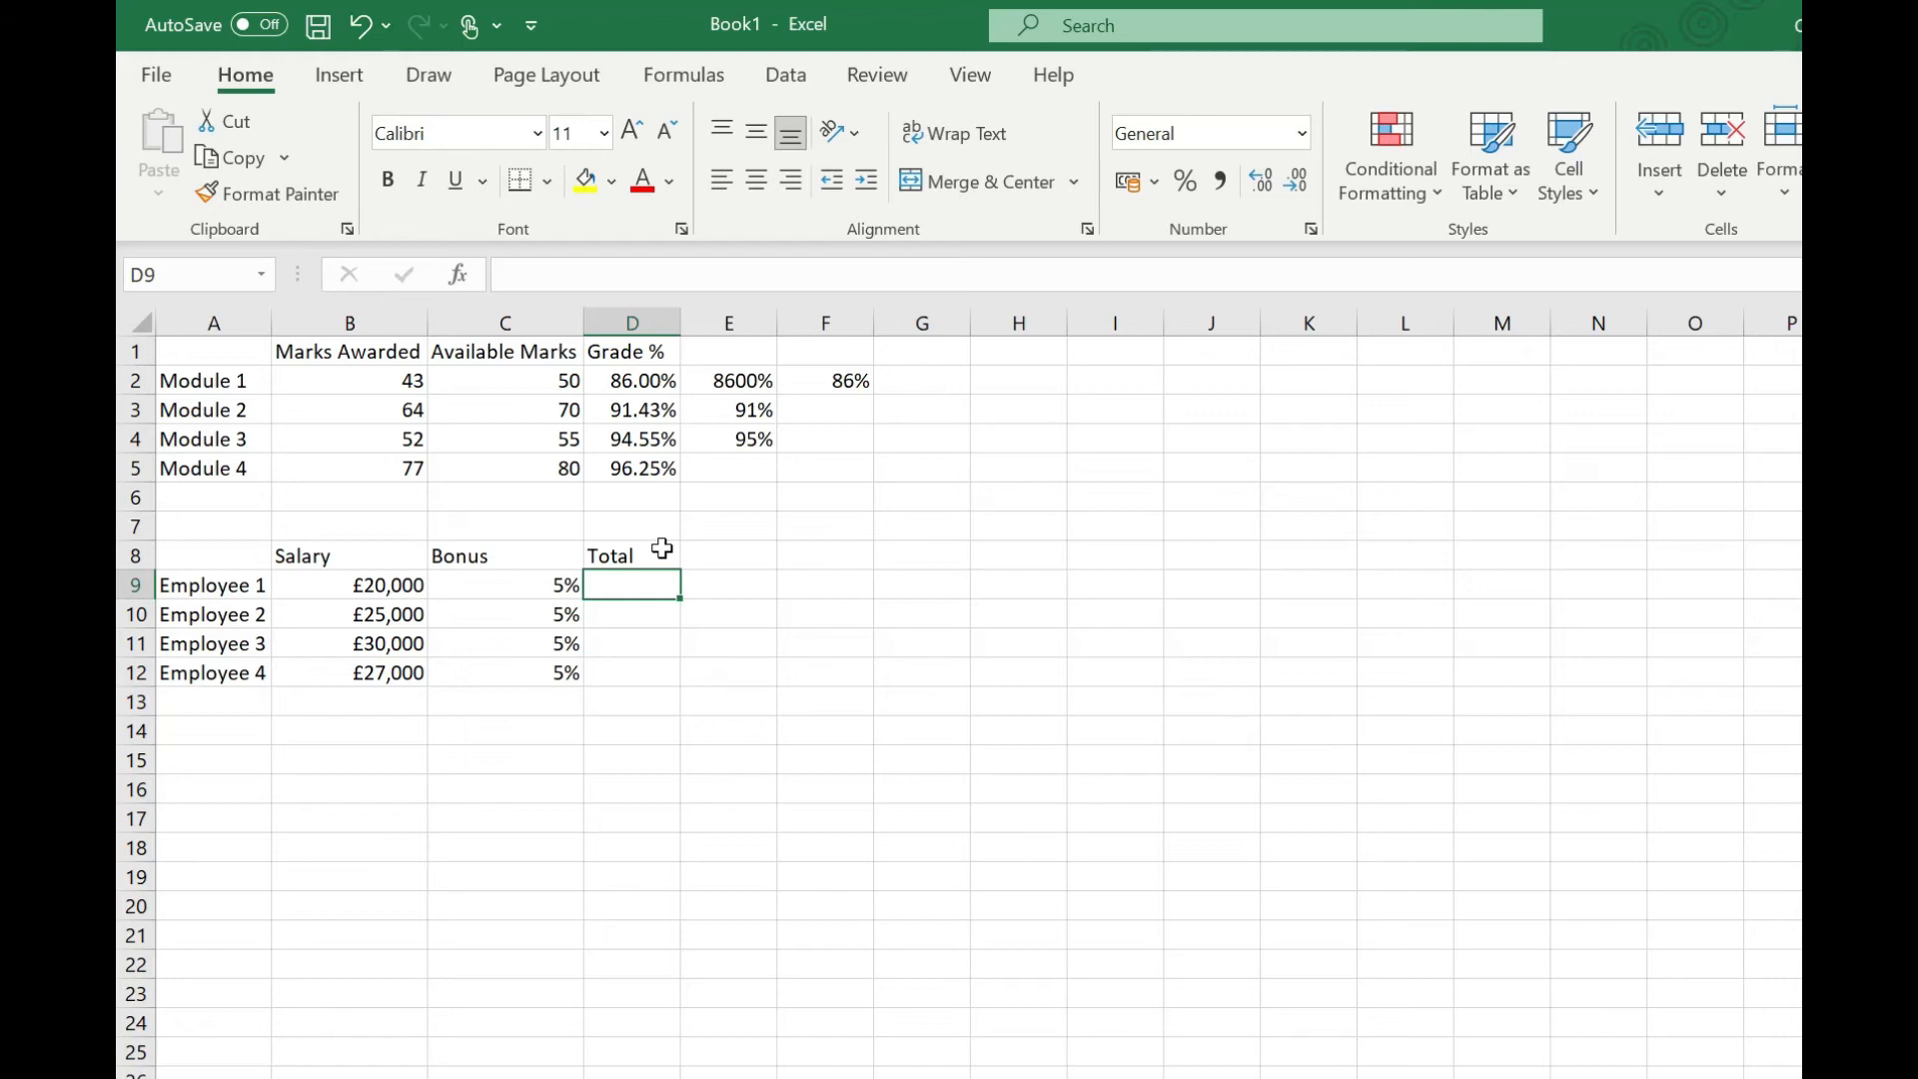
Step: Apply currency format to D9 and enter the formula =B9+C9 for Employee 1's total
{"action": "key", "text": "ctrl+shift+4"}
{"action": "type", "text": "="}
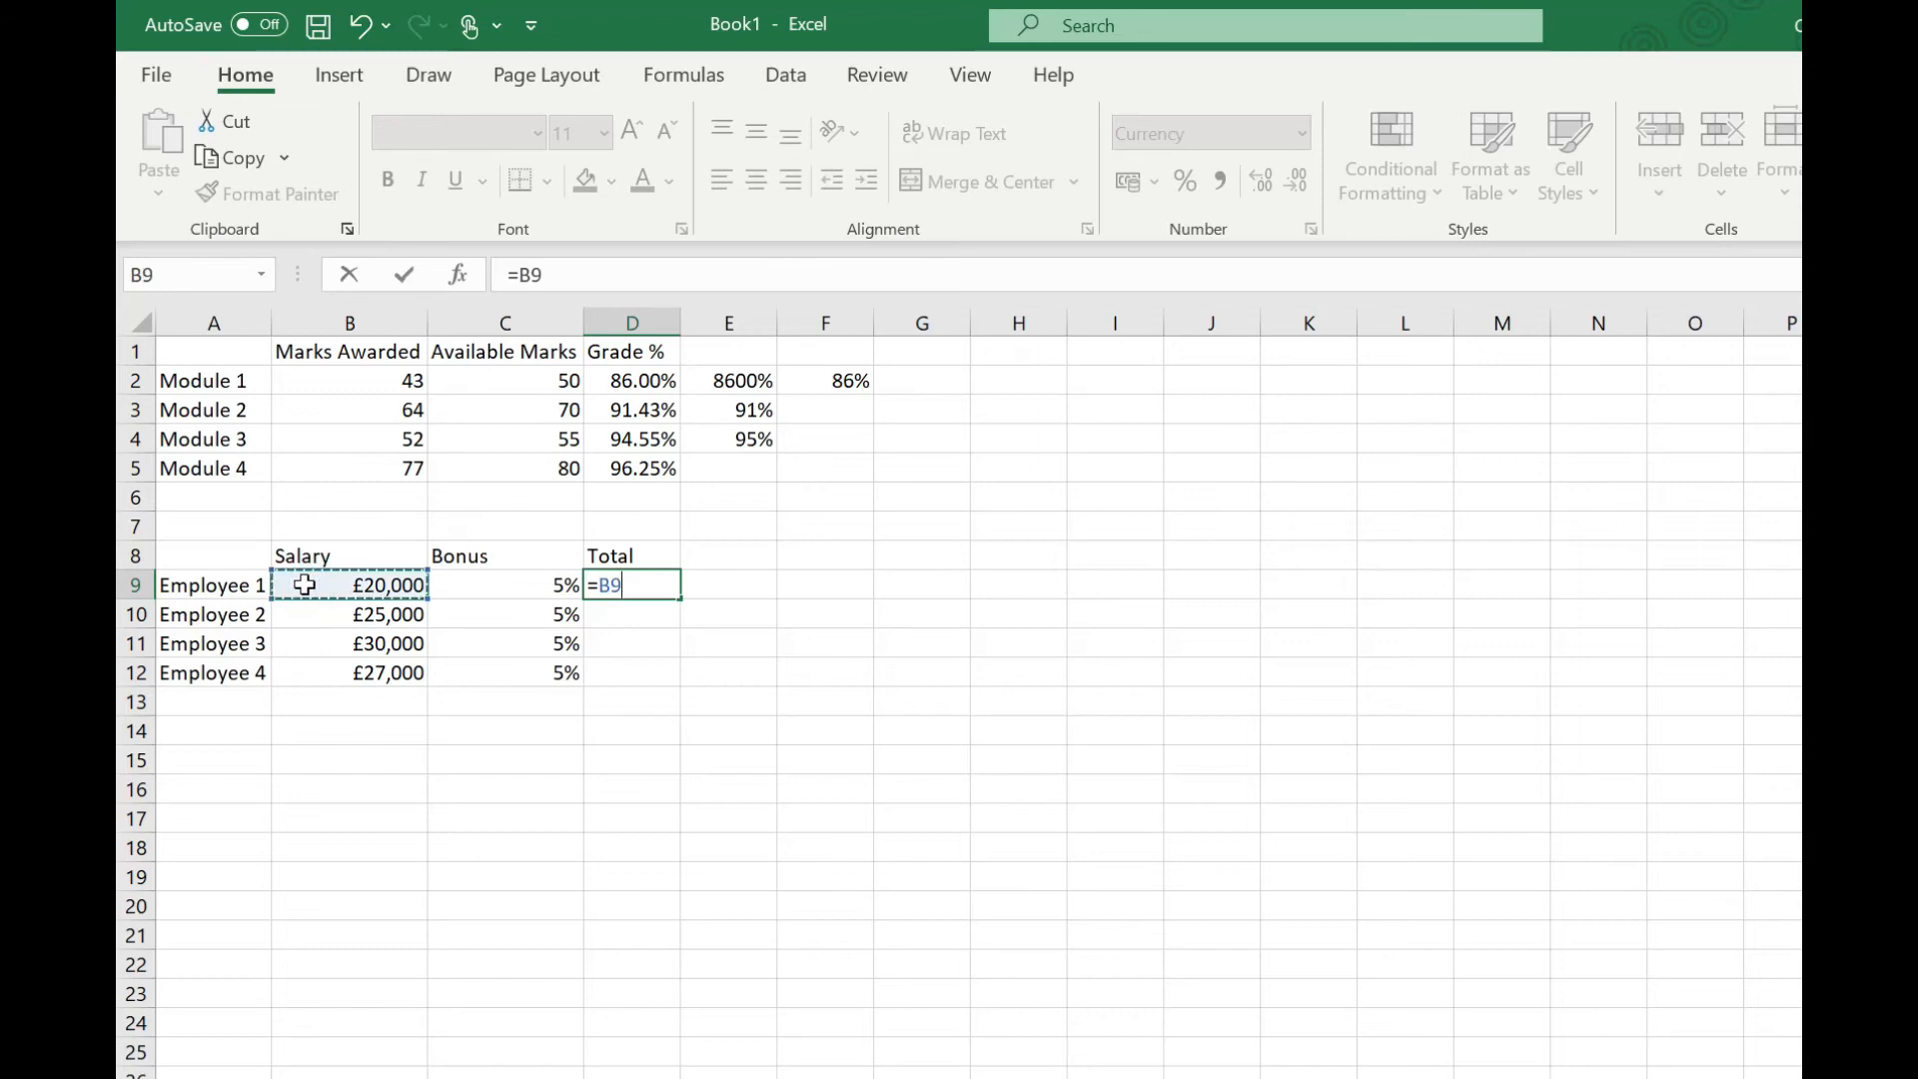
{"action": "type", "text": "+"}
{"action": "left_click", "coordinate": [527, 582]}
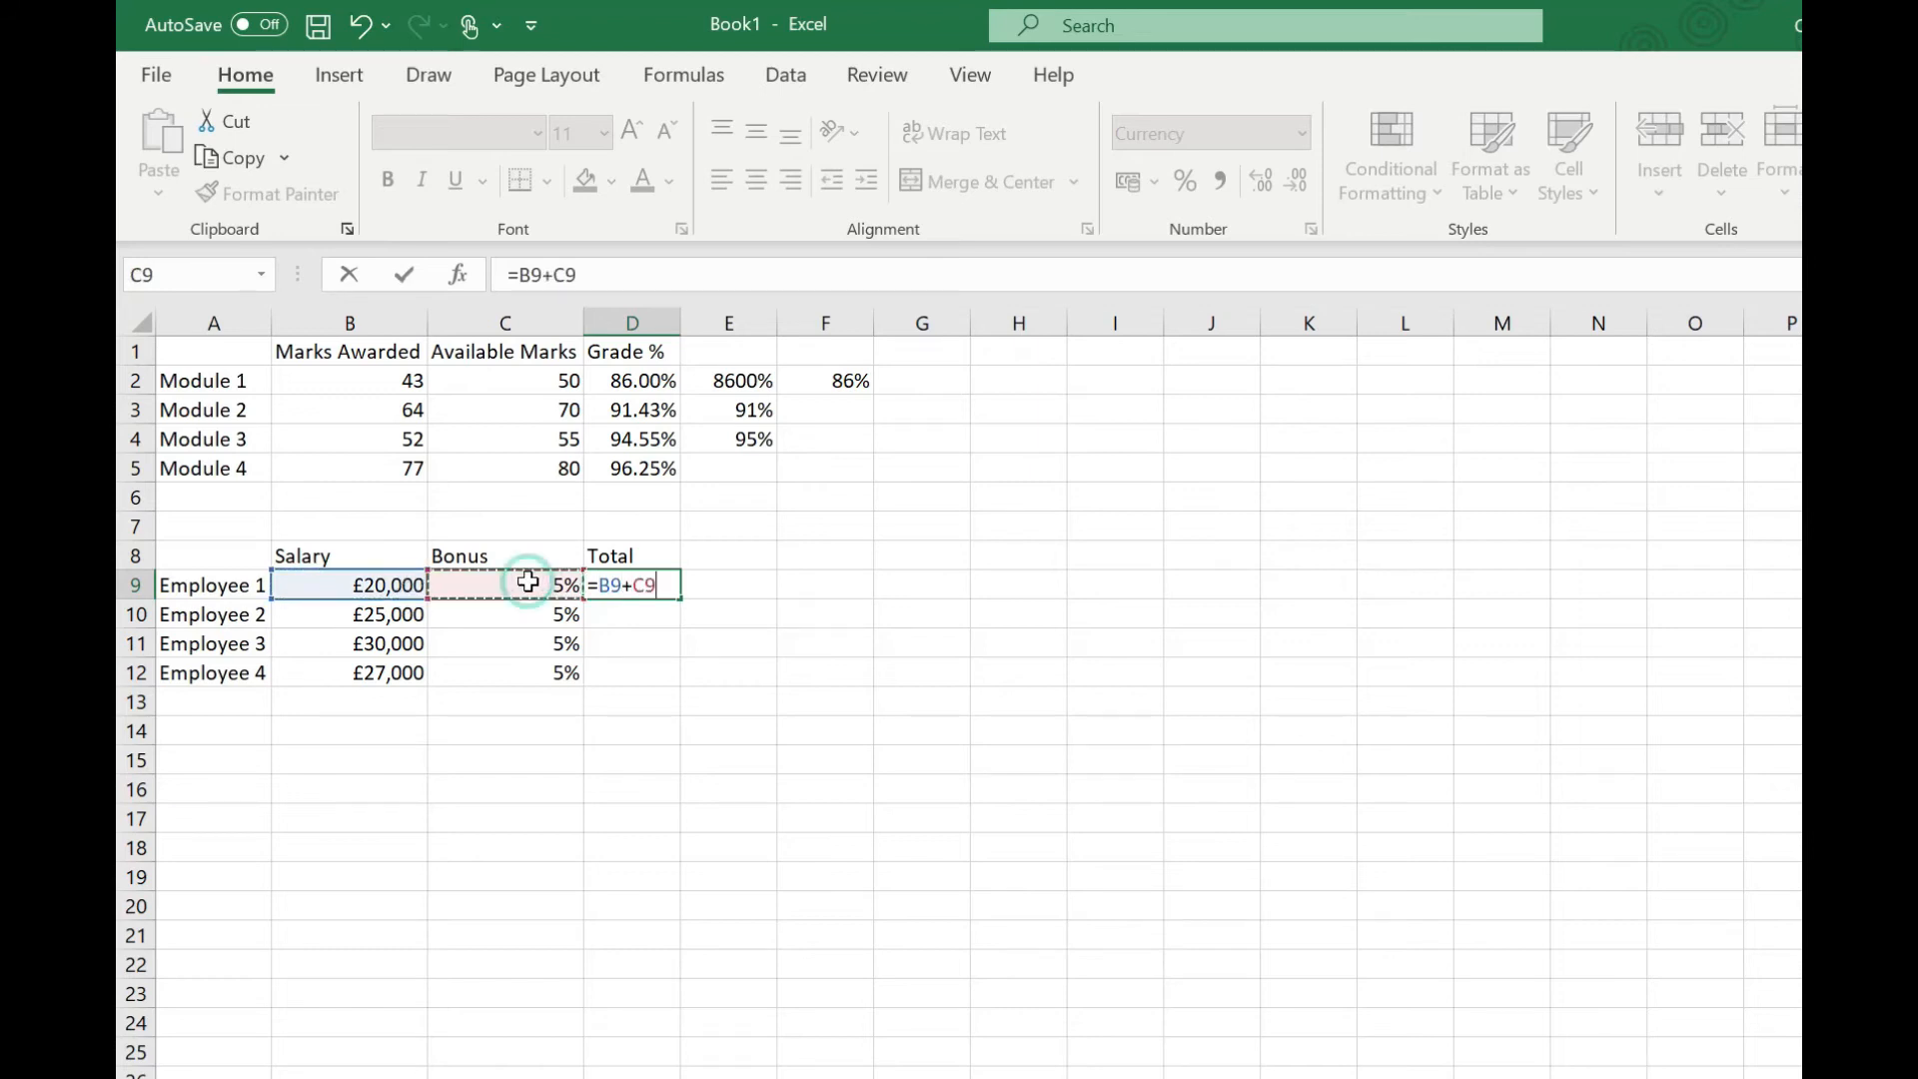
{"action": "key", "text": "Return"}
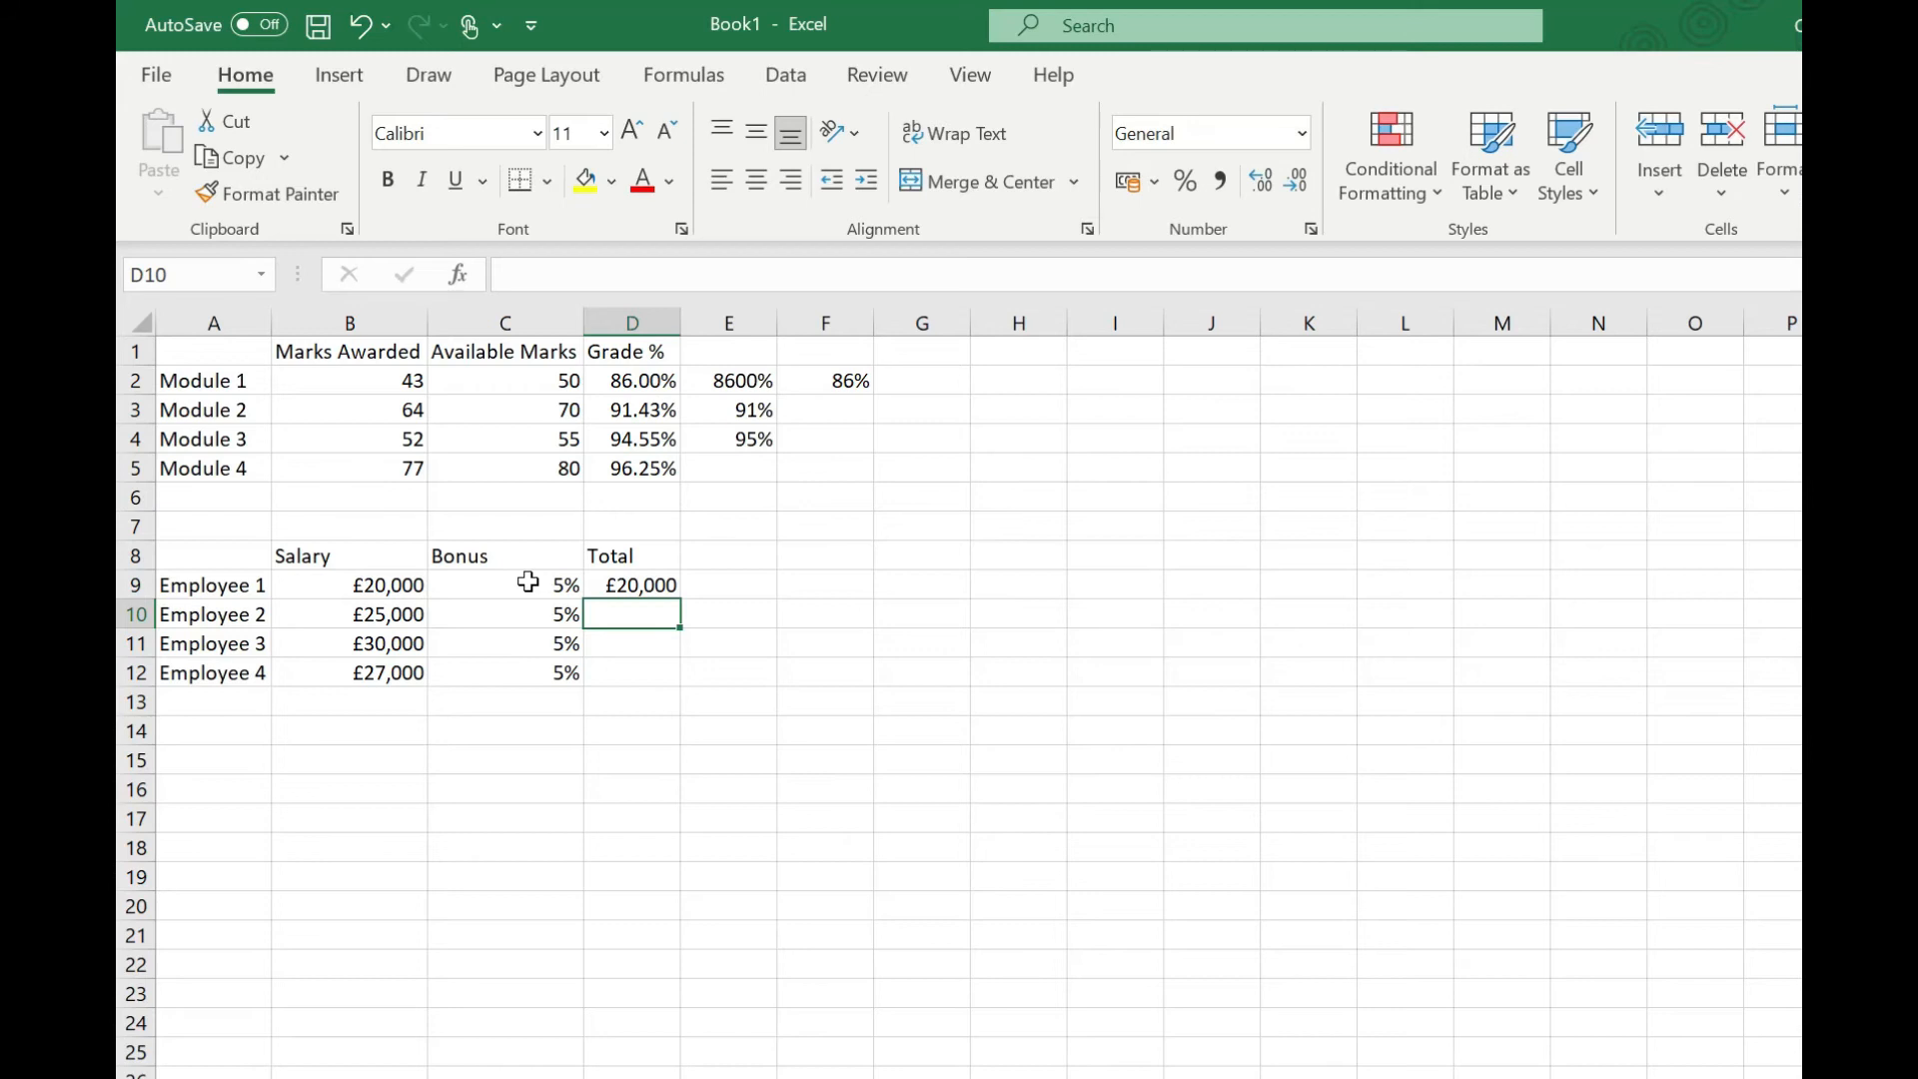
Step: Enter the formula =B9+(B9*C9) in D9 for Employee 1's total, then undo it
{"action": "left_click", "coordinate": [638, 583]}
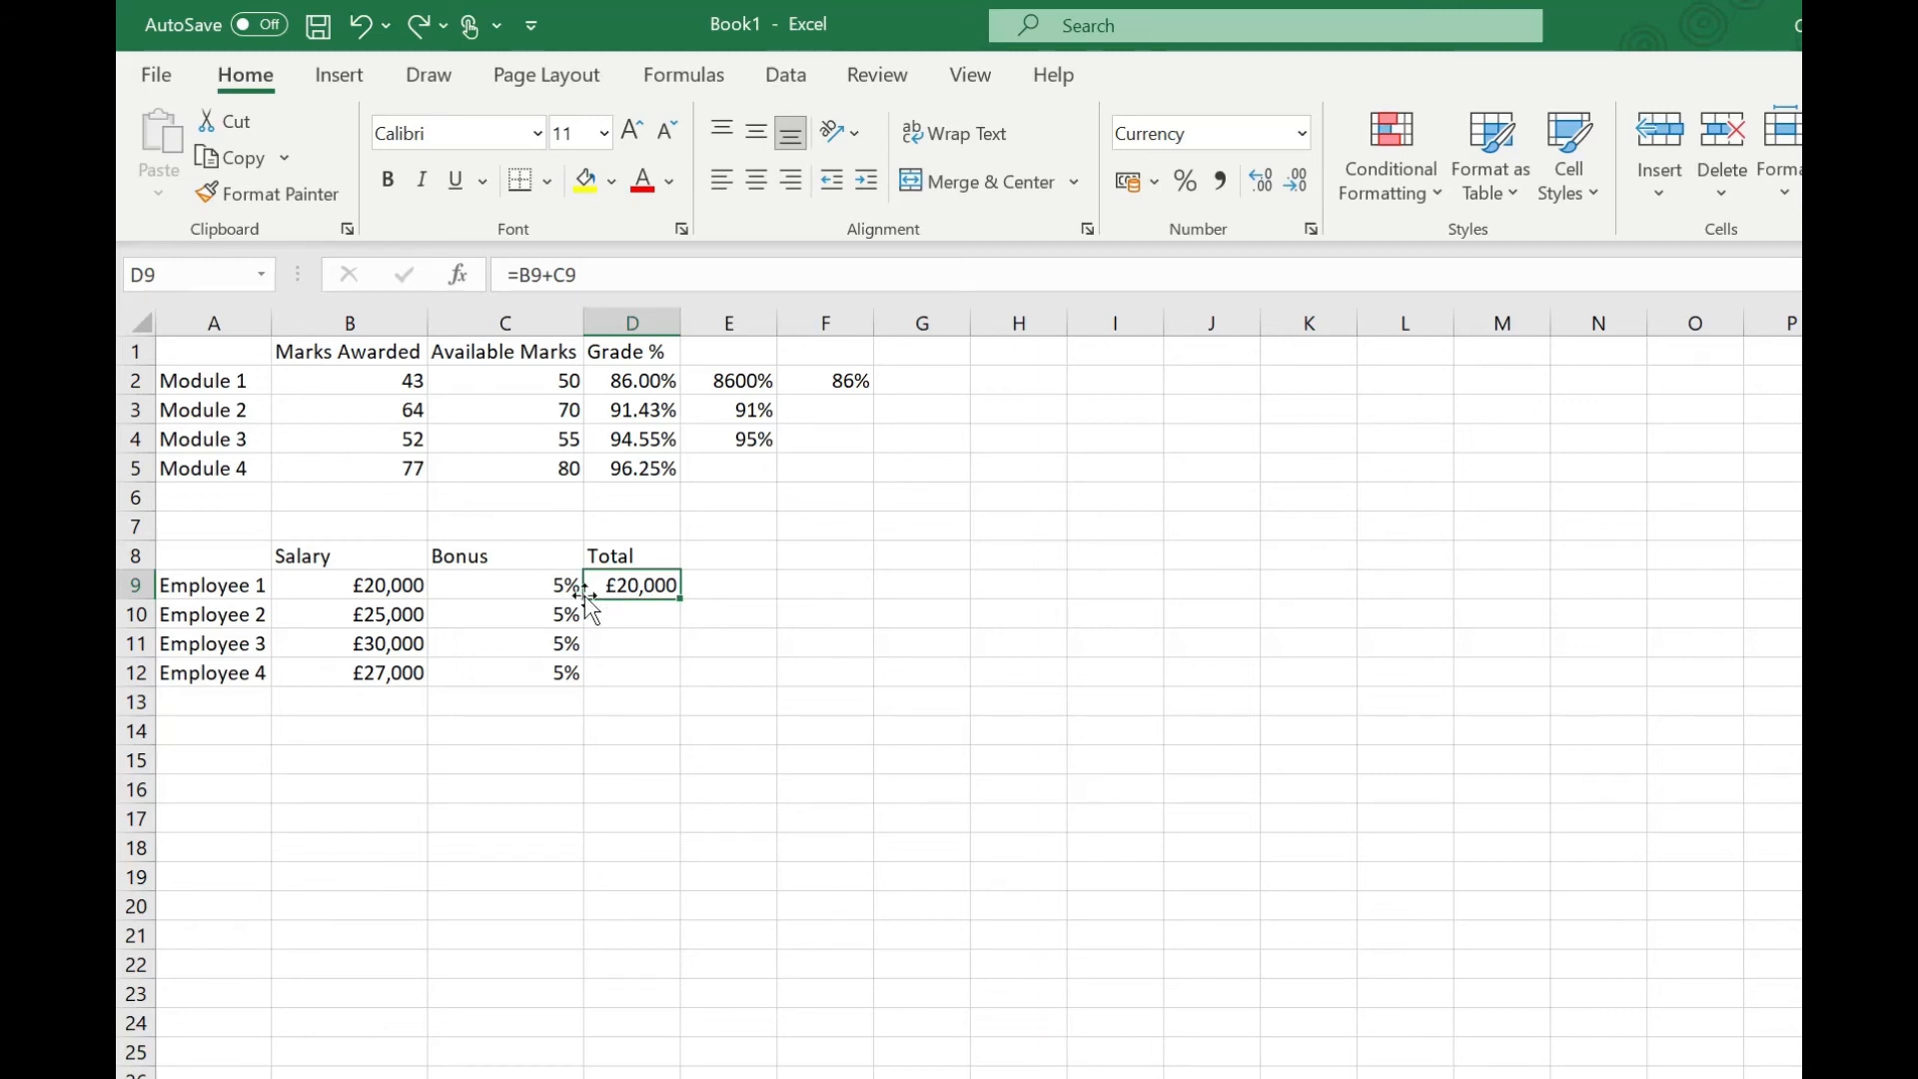
{"action": "type", "text": "="}
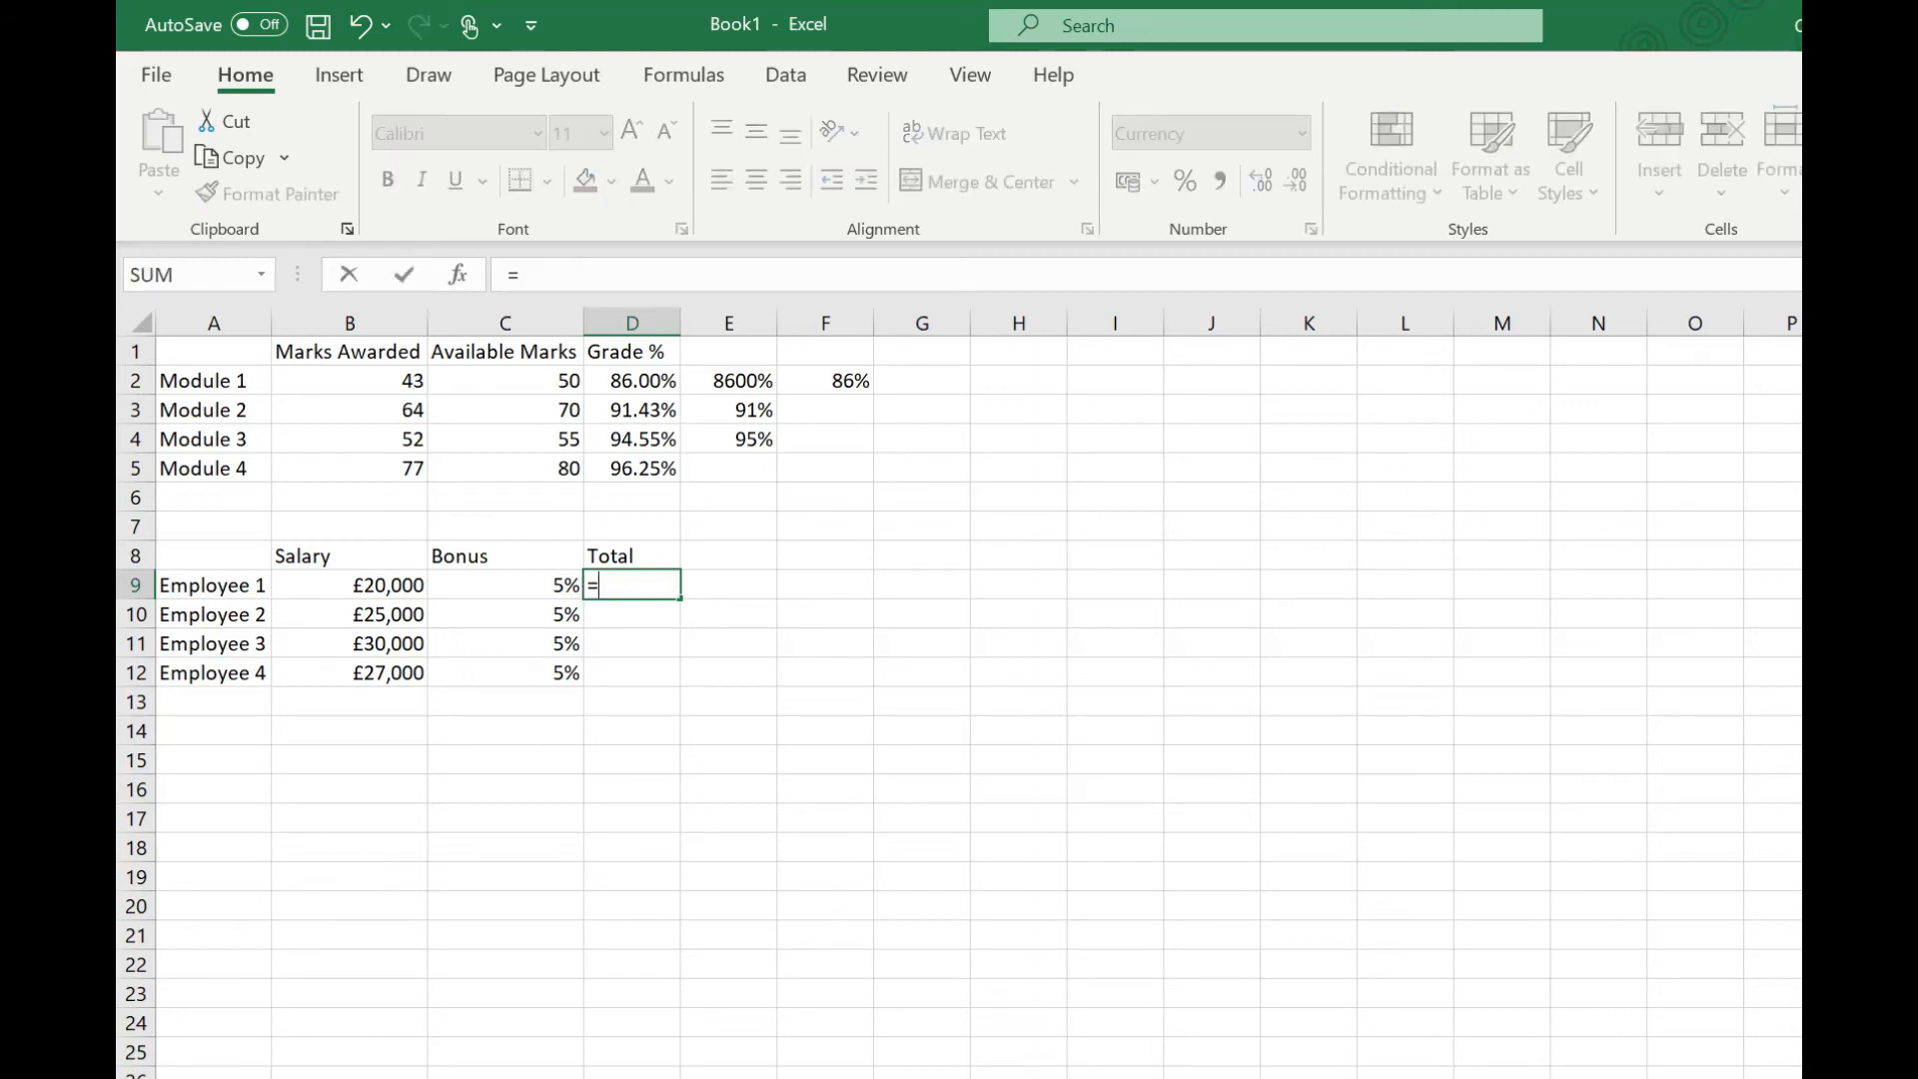
{"action": "left_click", "coordinate": [342, 586]}
{"action": "type", "text": "+("}
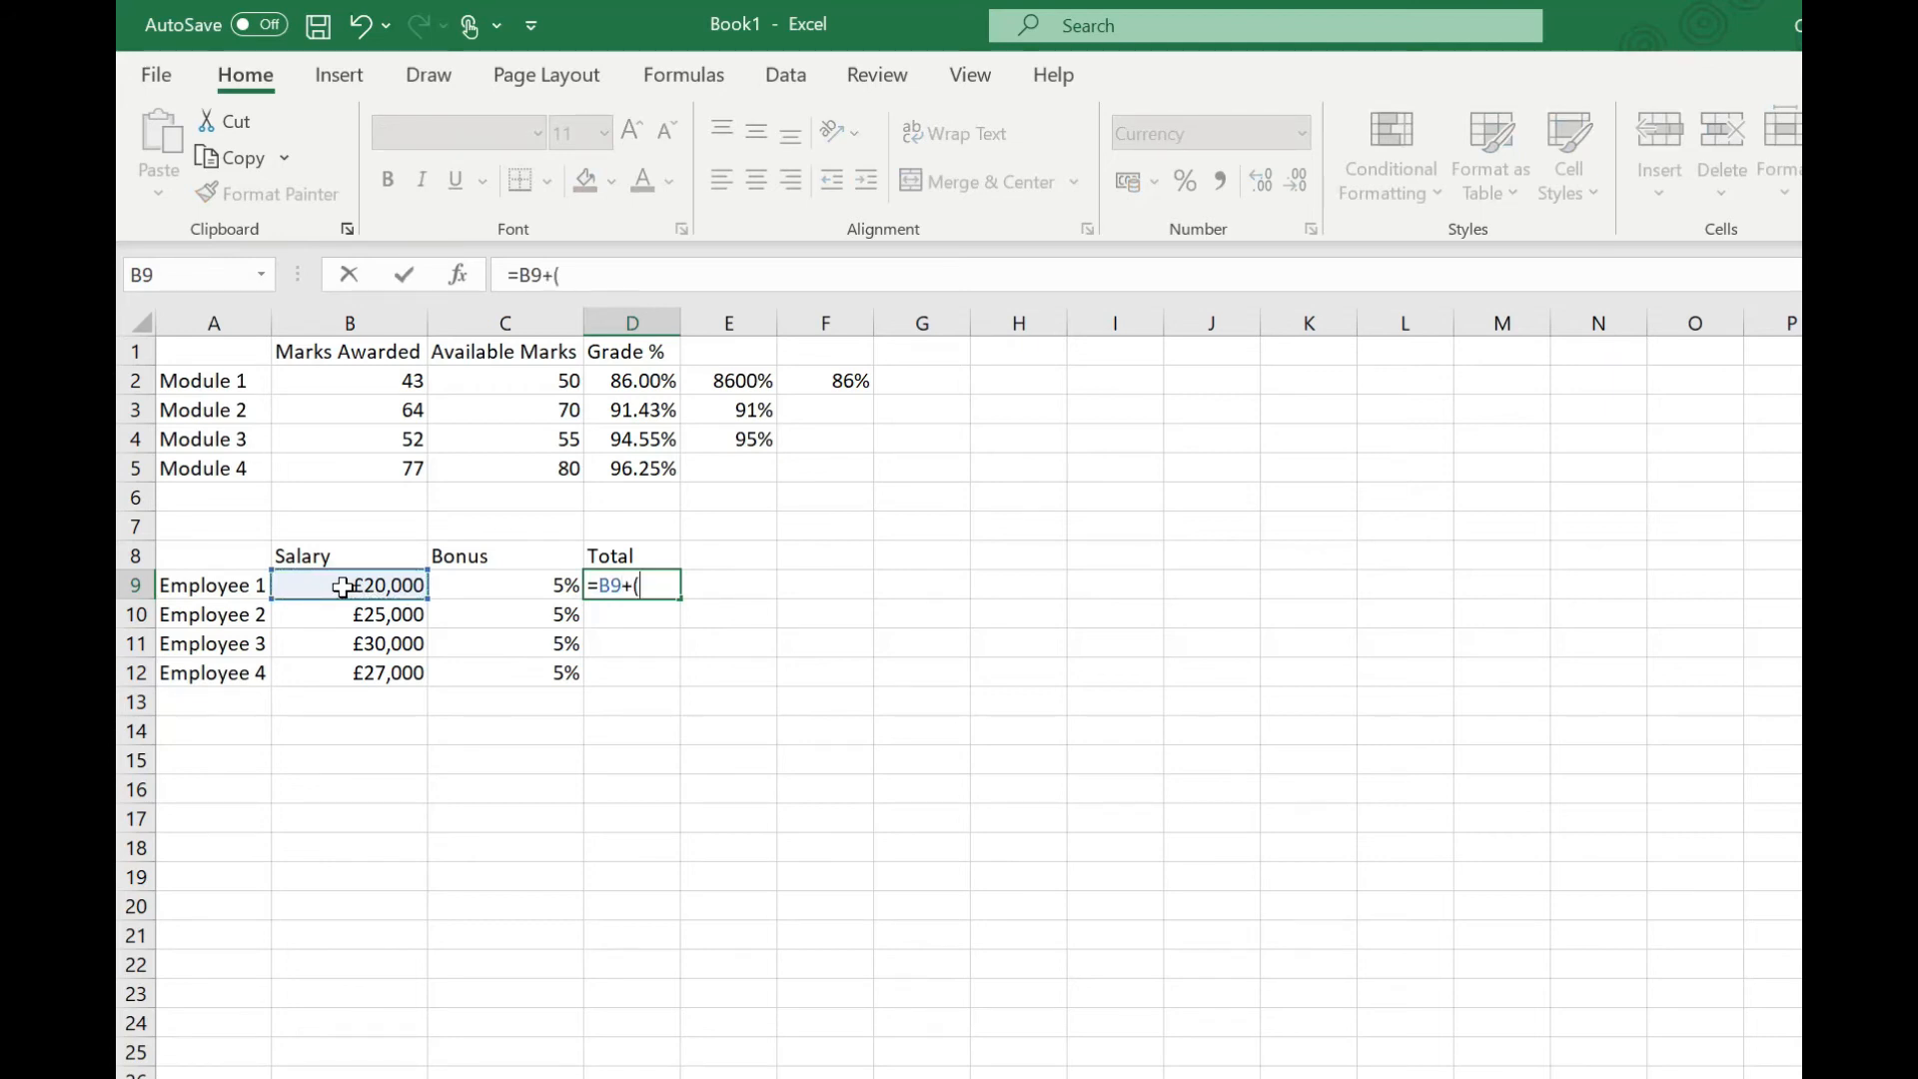
{"action": "left_click", "coordinate": [342, 586]}
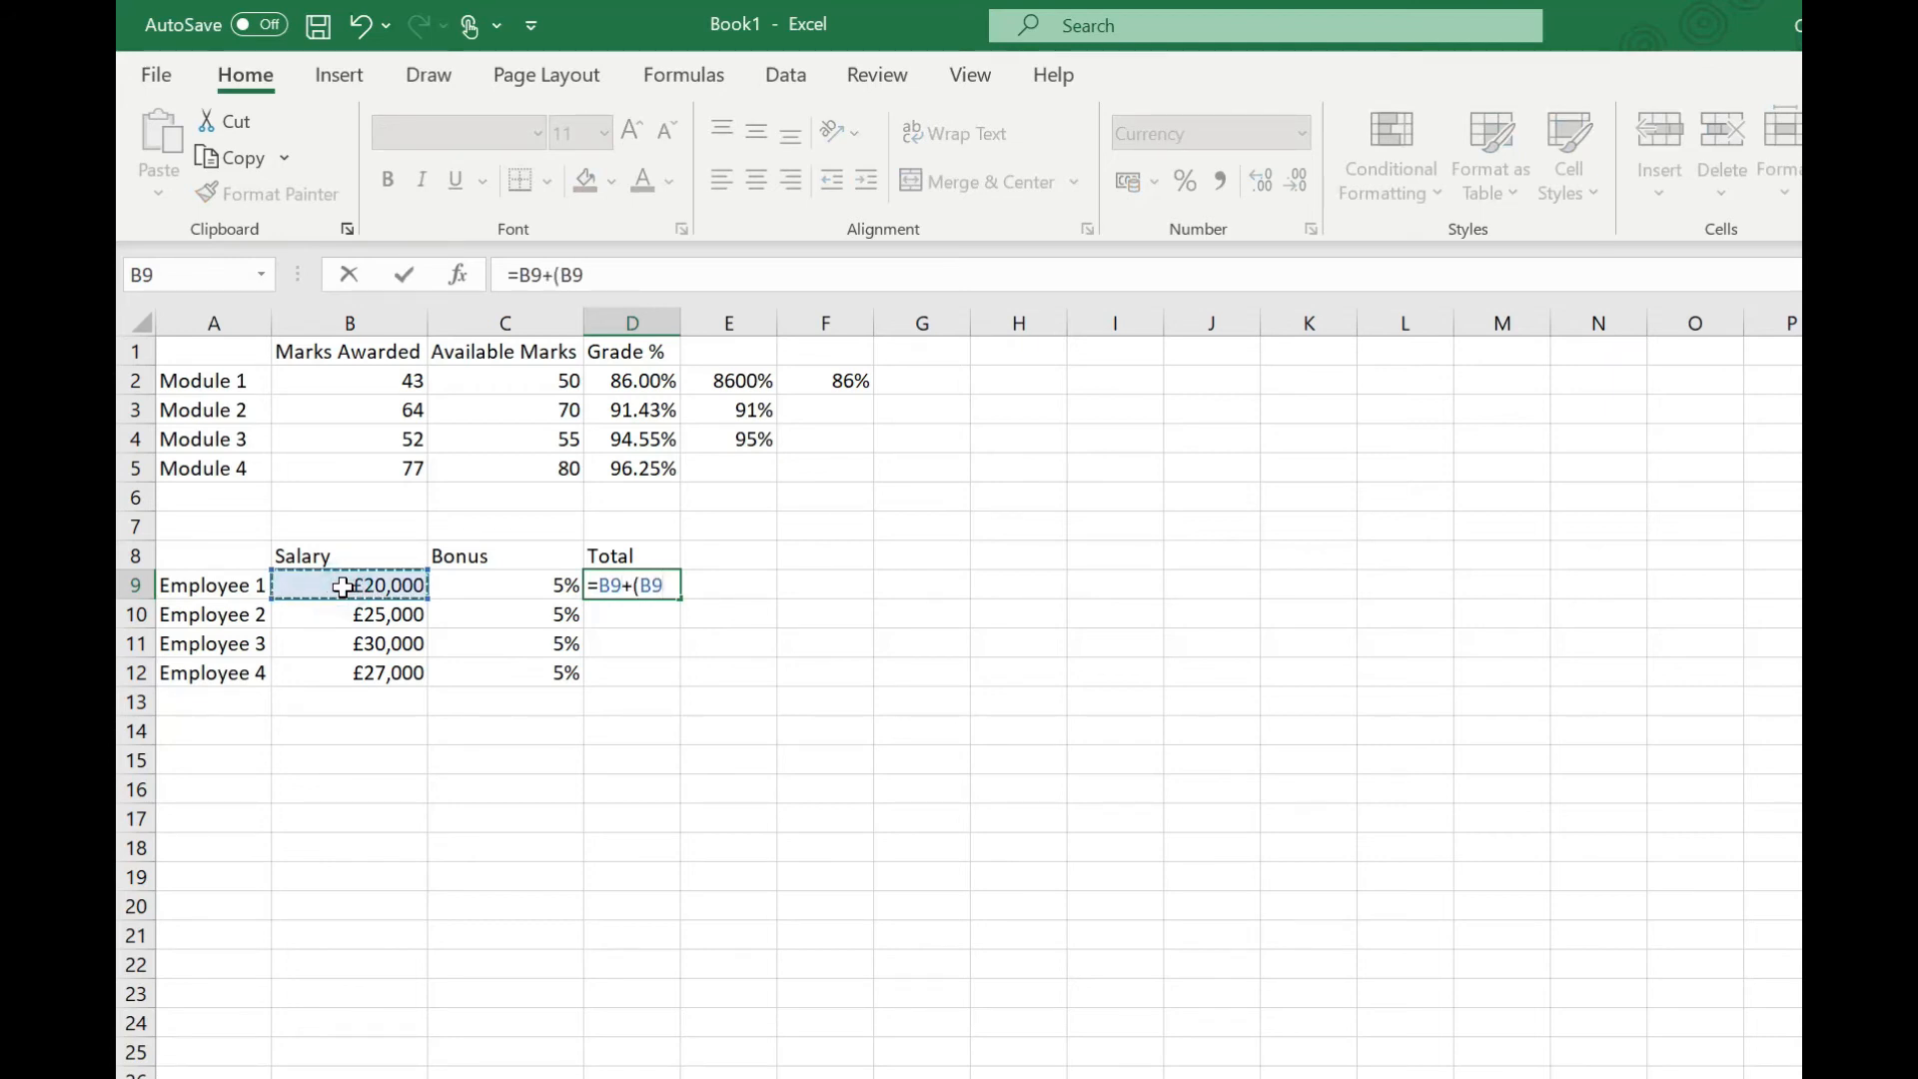
{"action": "type", "text": "*"}
{"action": "left_click", "coordinate": [528, 589]}
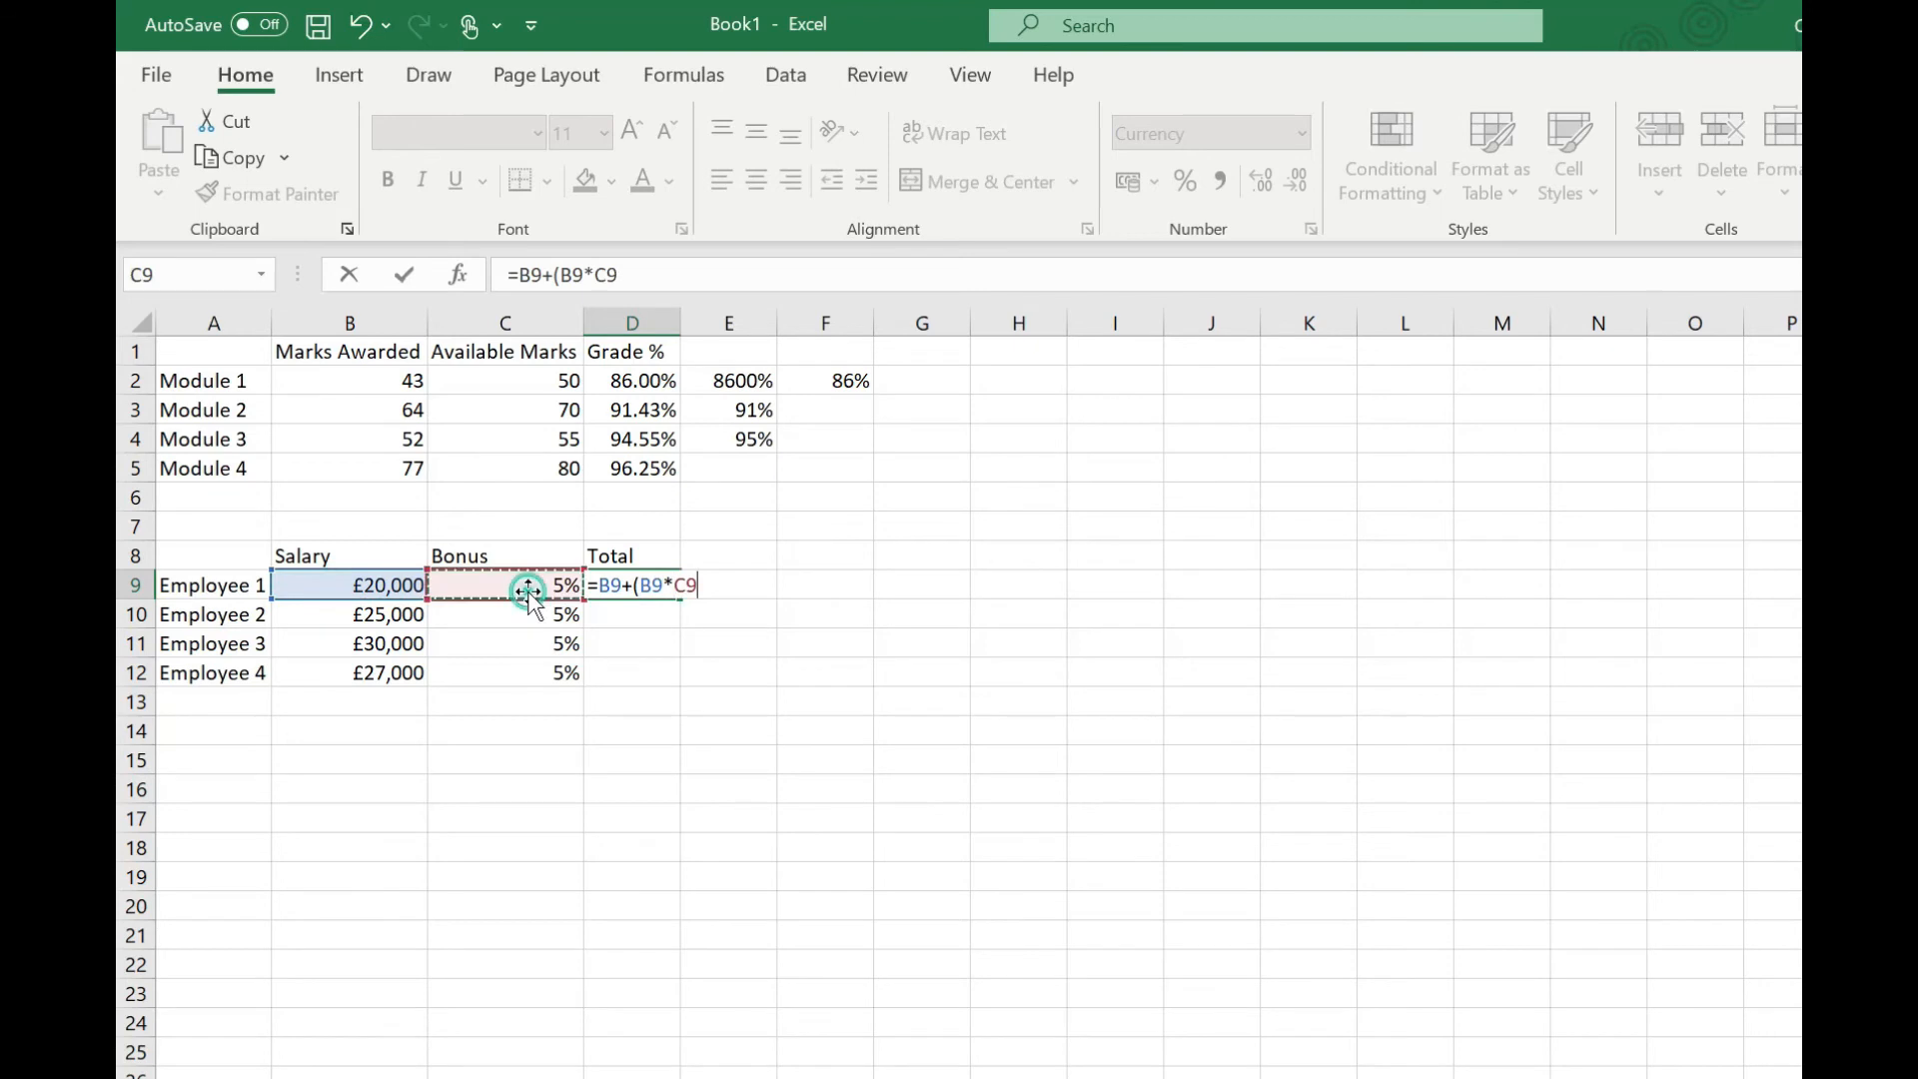
{"action": "type", "text": ")"}
{"action": "key", "text": "Return"}
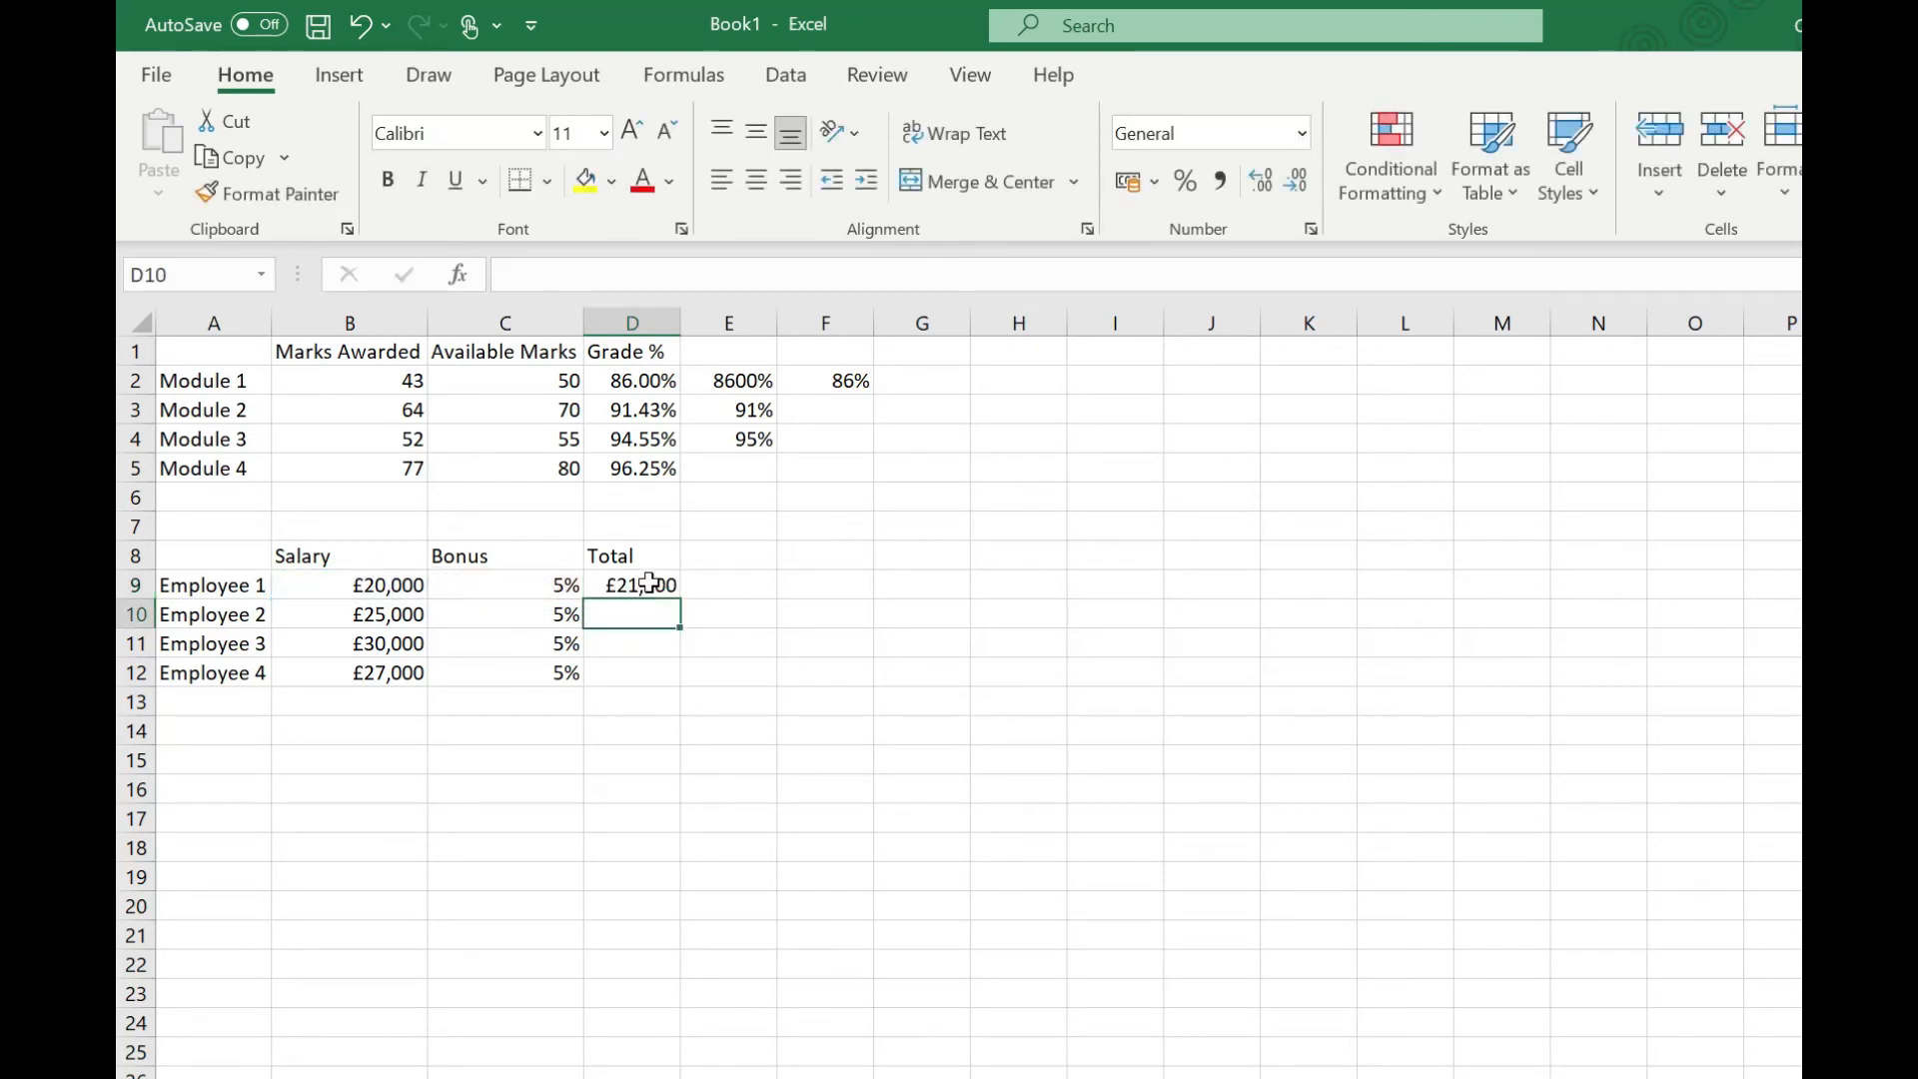
{"action": "key", "text": "ctrl+z"}
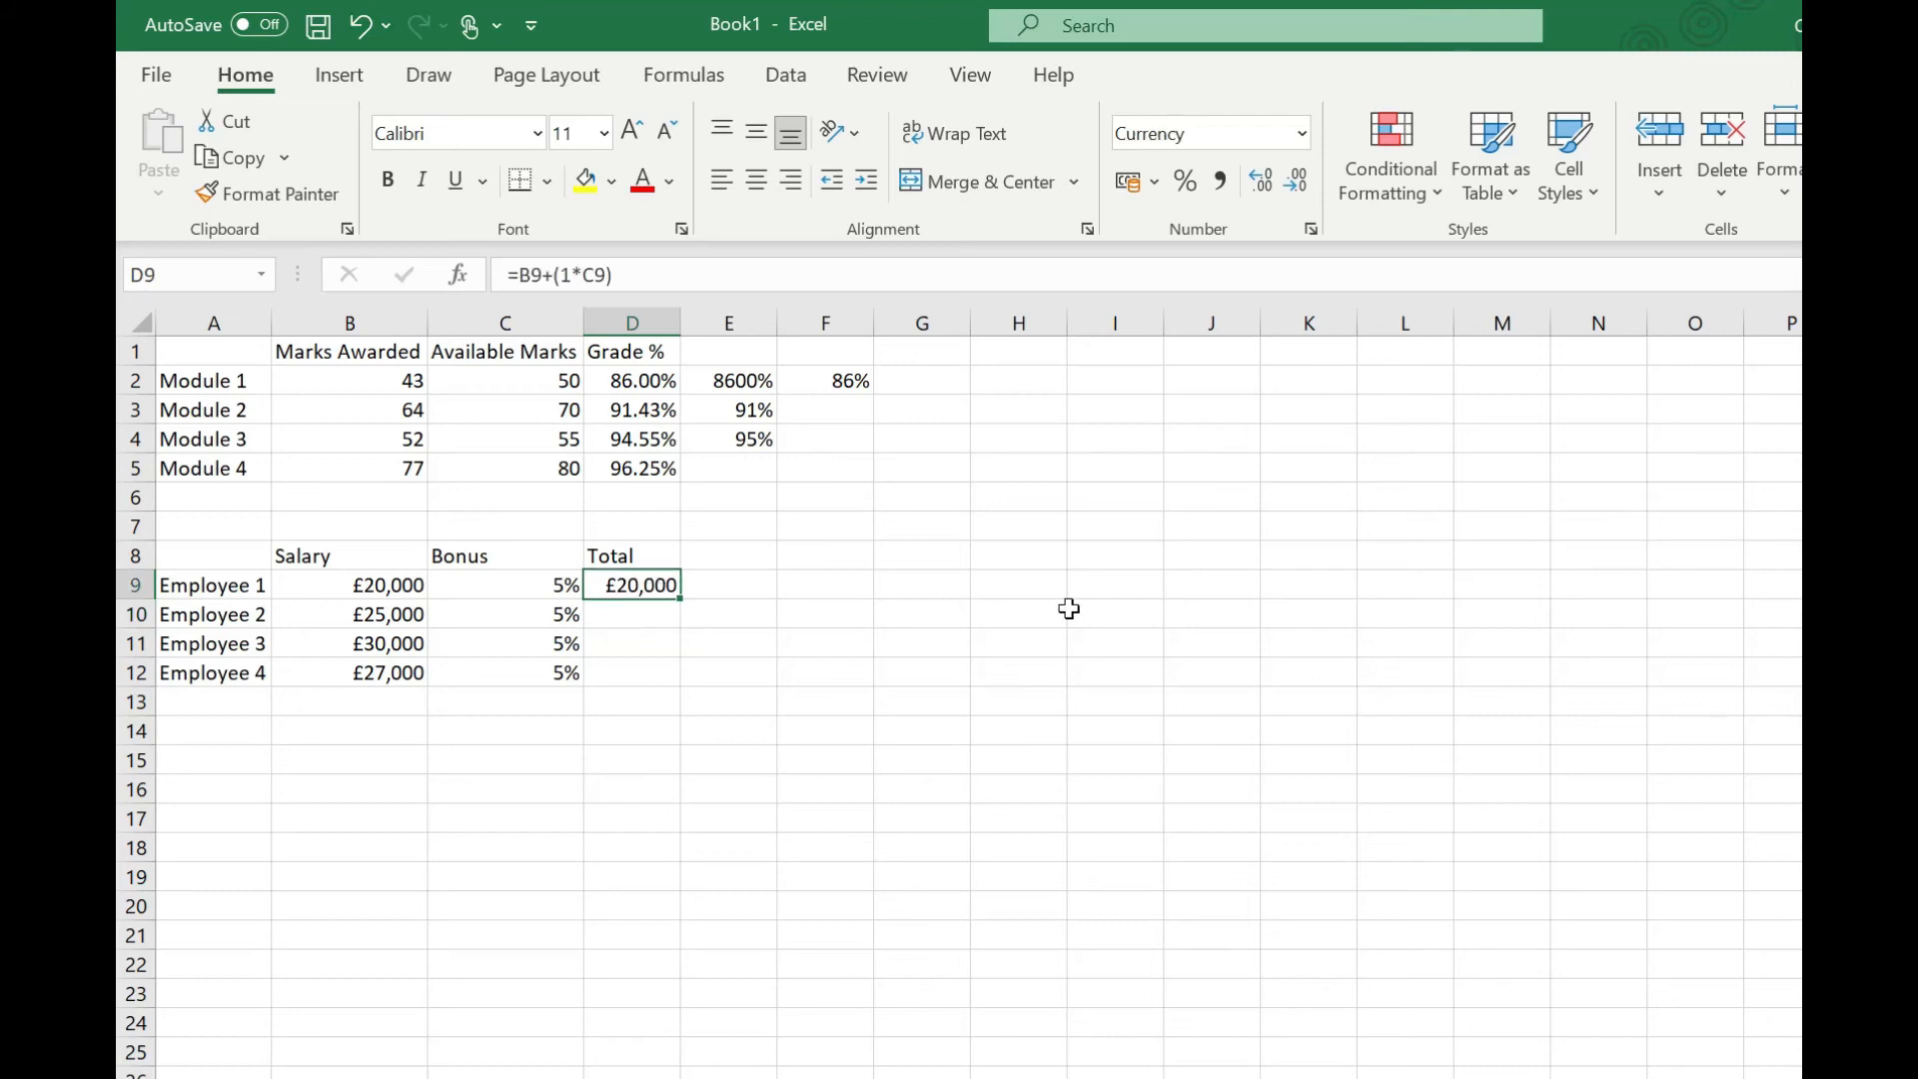
Step: Enter the formula =B9*(1+C9) in D9 and fill it down to D12 for all employees
{"action": "type", "text": "="}
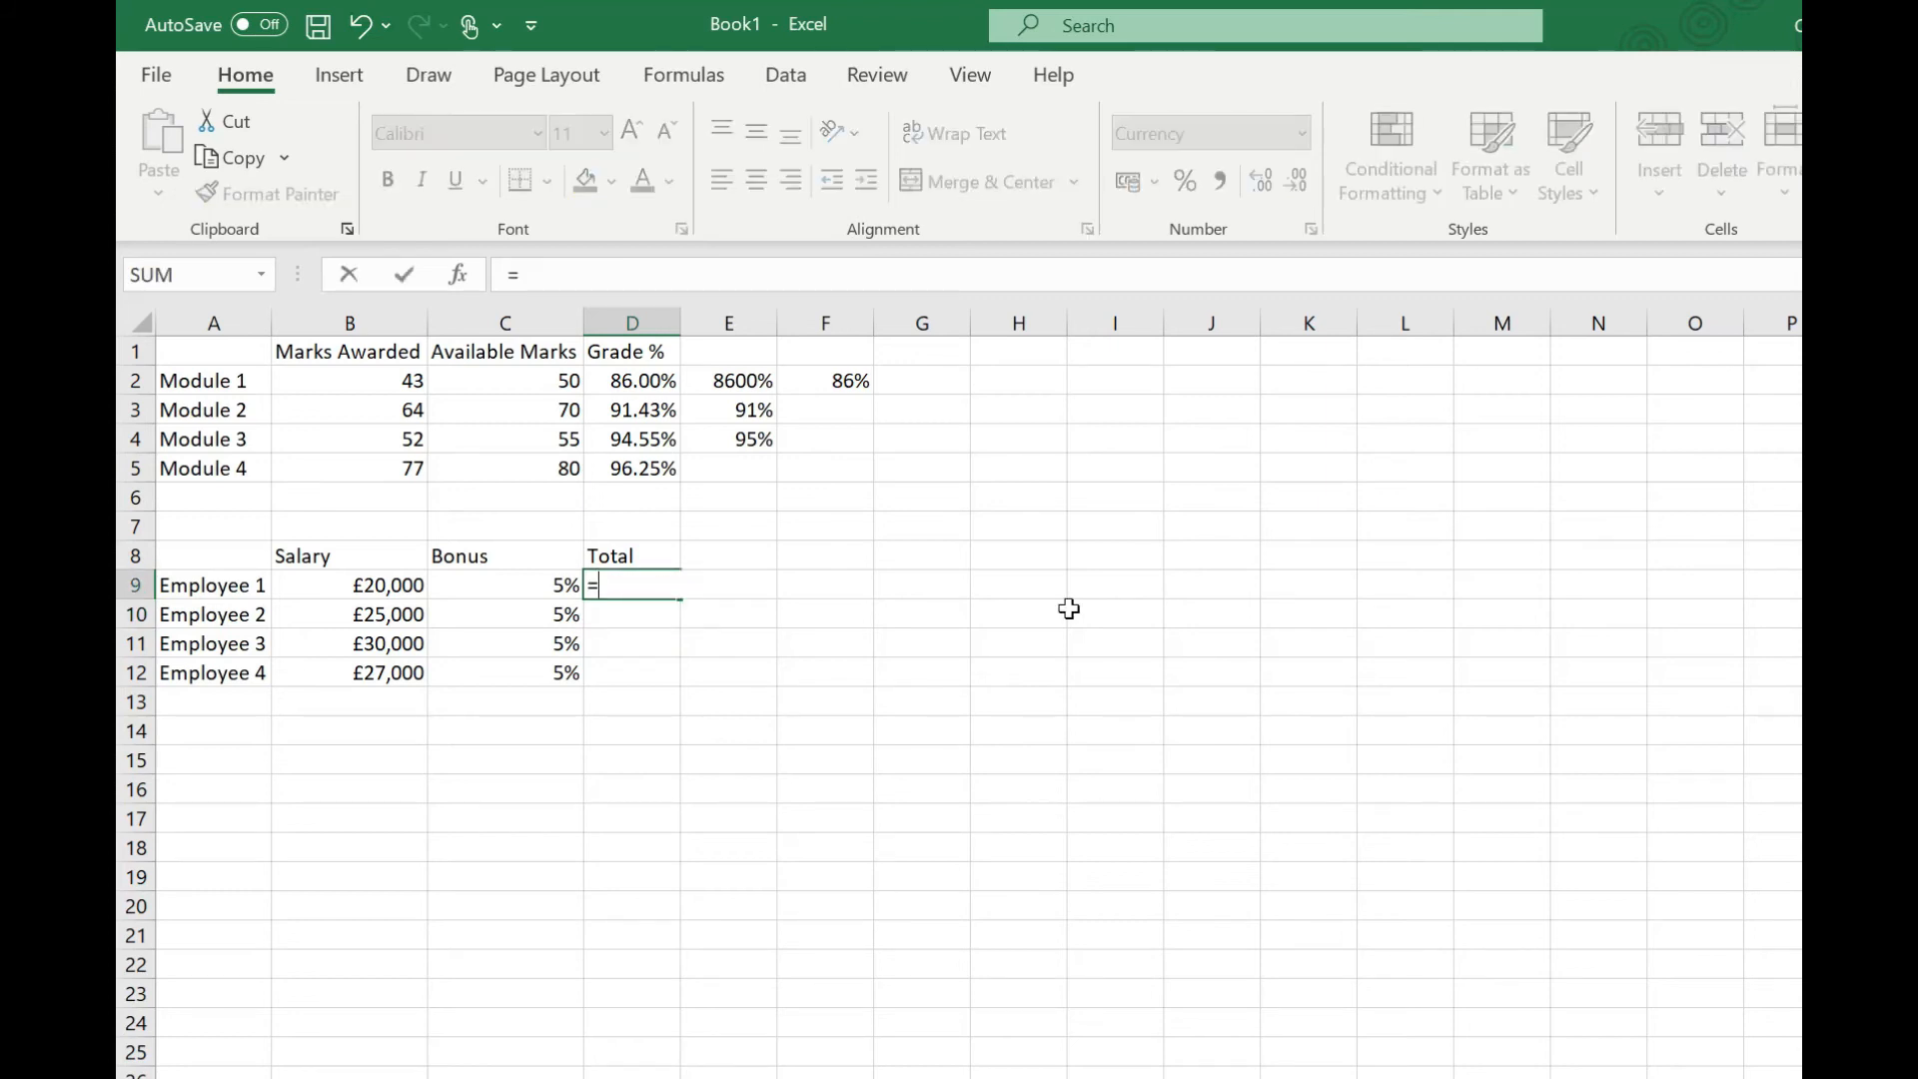
{"action": "left_click", "coordinate": [360, 585]}
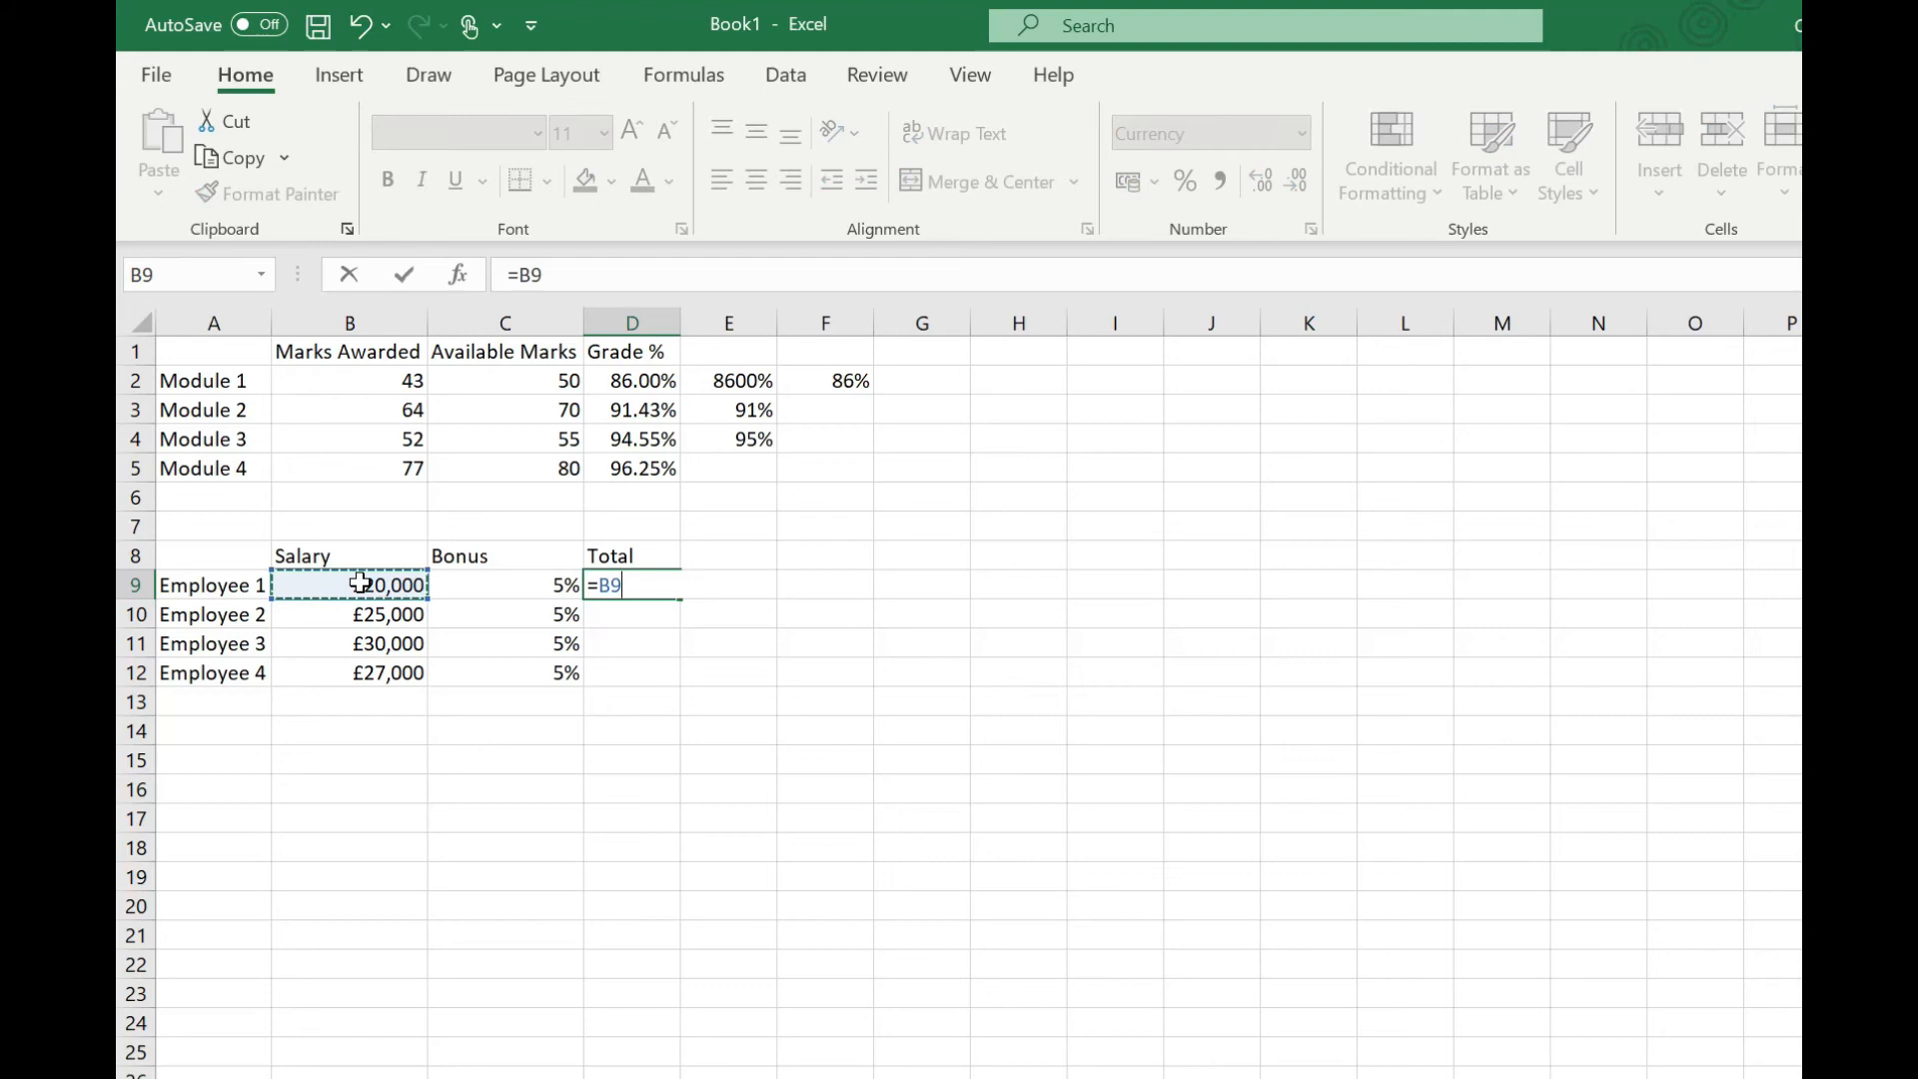
{"action": "type", "text": "*(1+"}
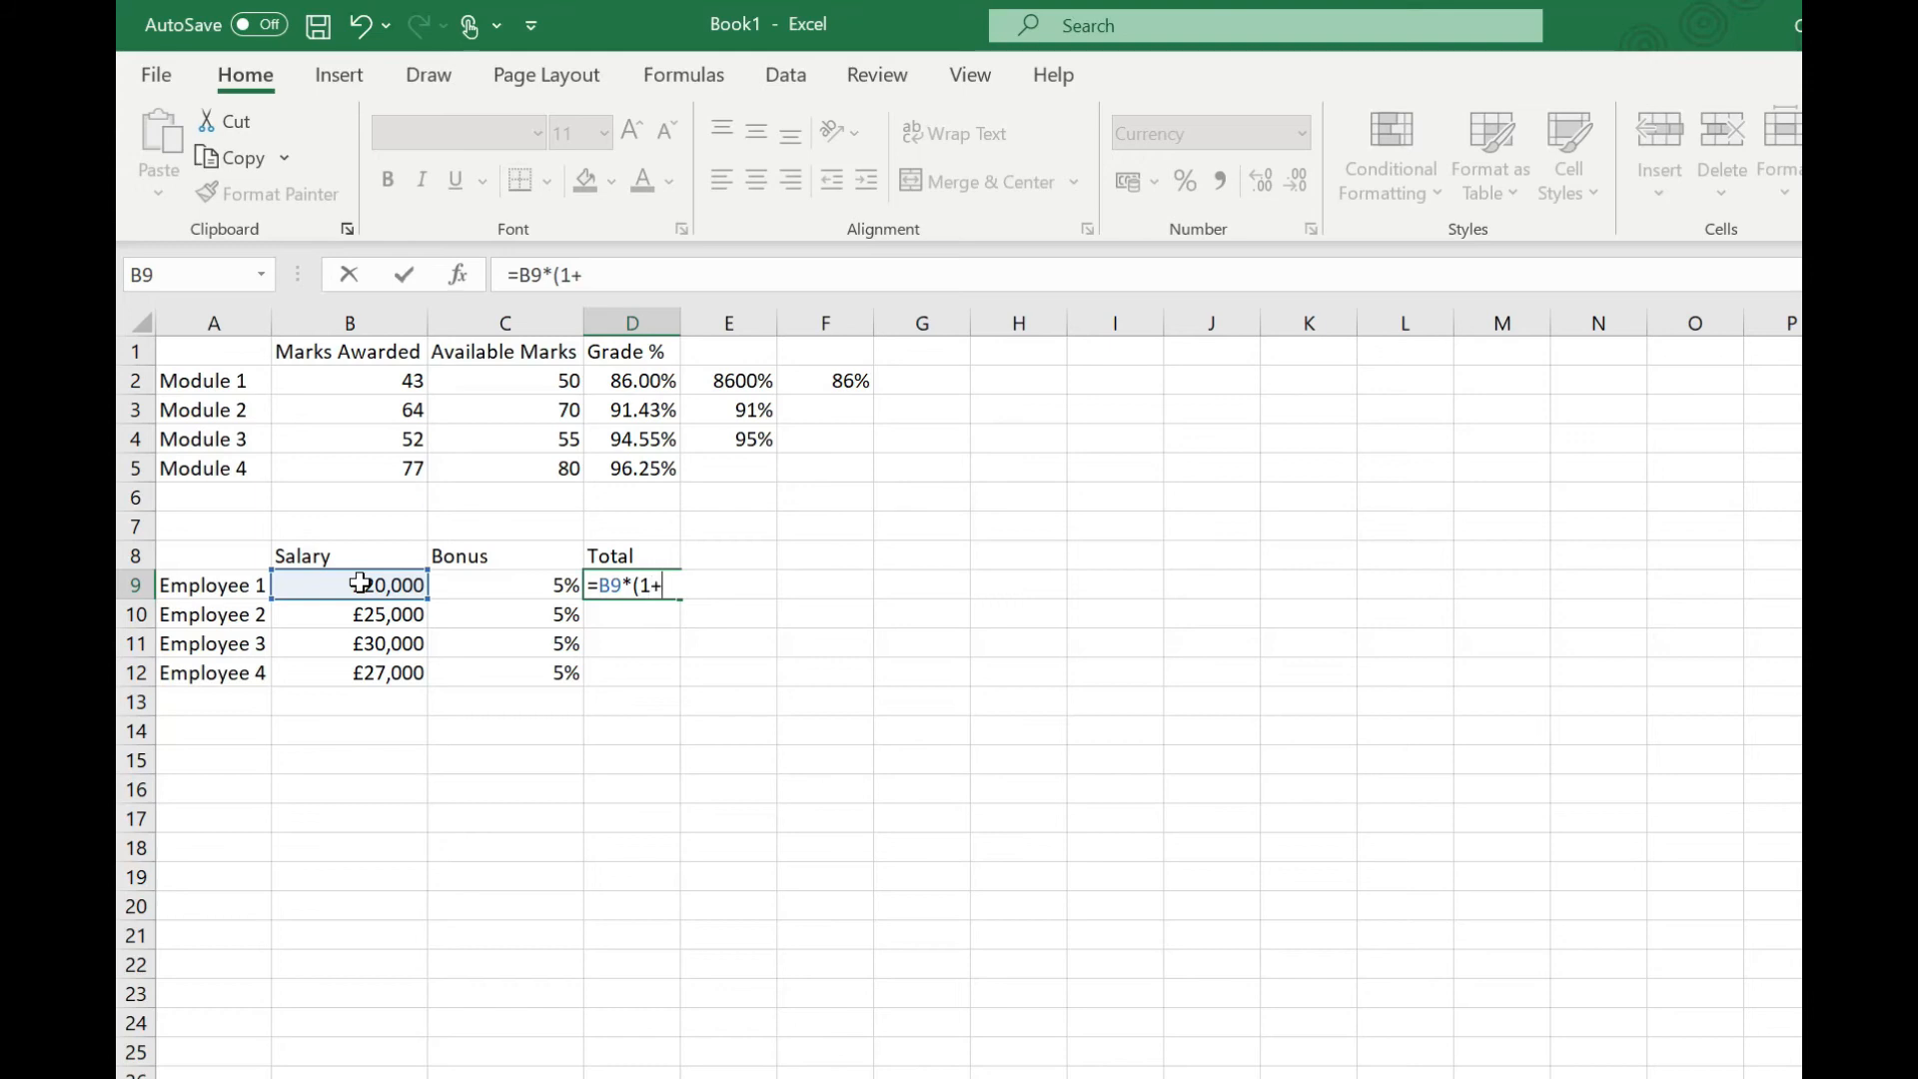
{"action": "left_click", "coordinate": [516, 583]}
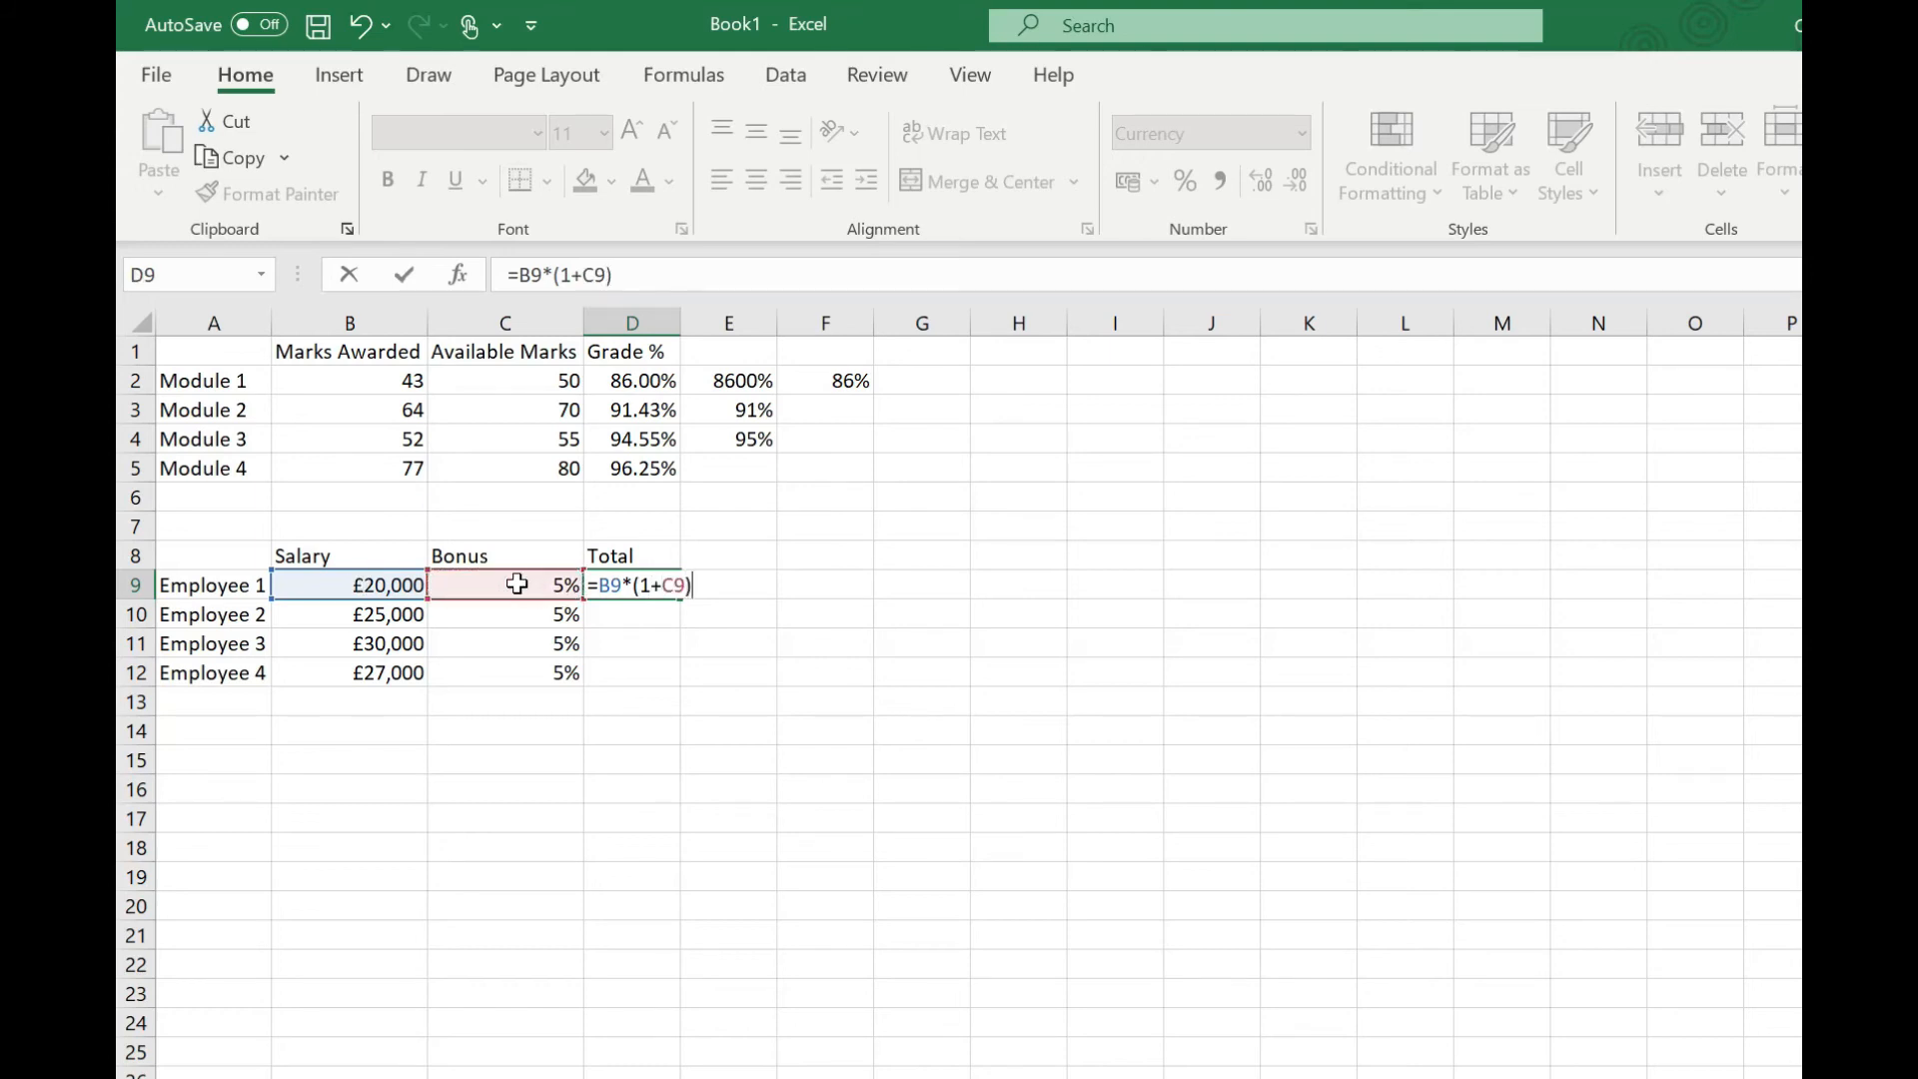
{"action": "key", "text": "Return"}
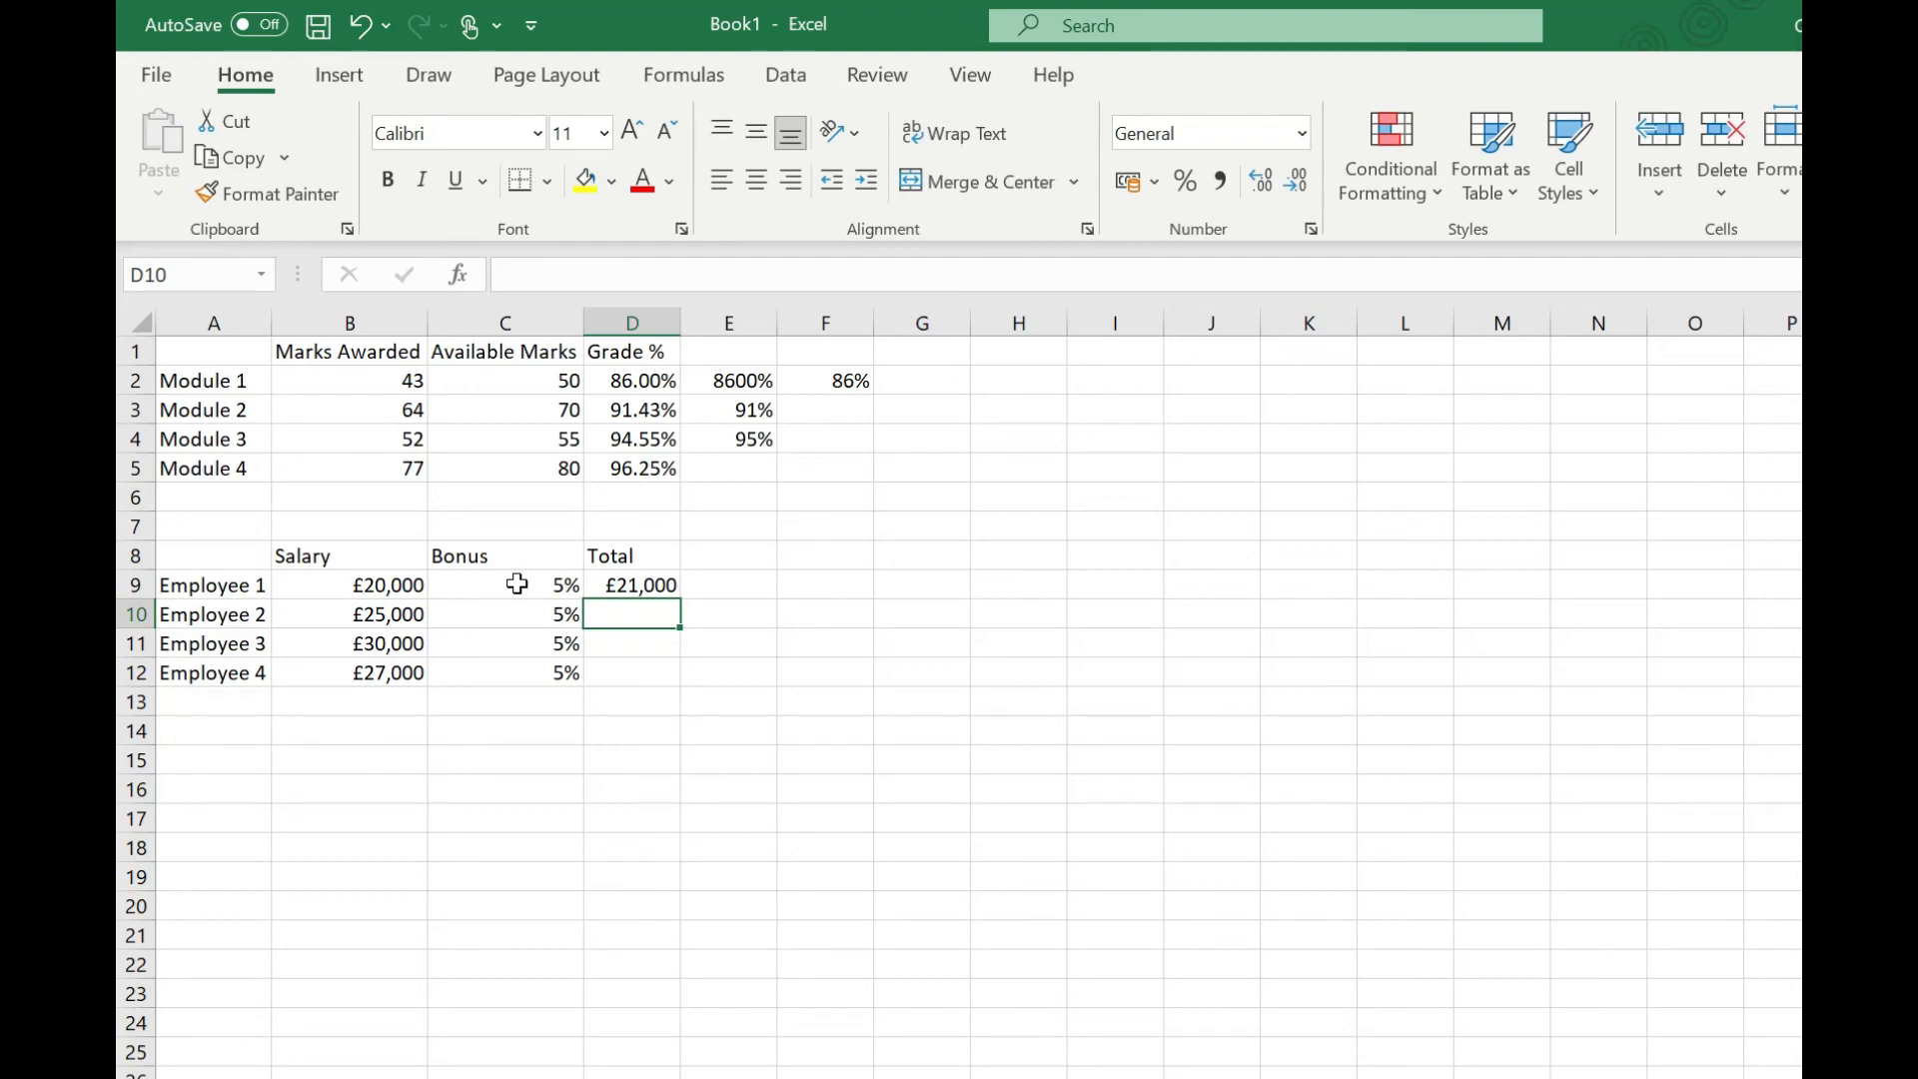
{"action": "key", "text": "Up"}
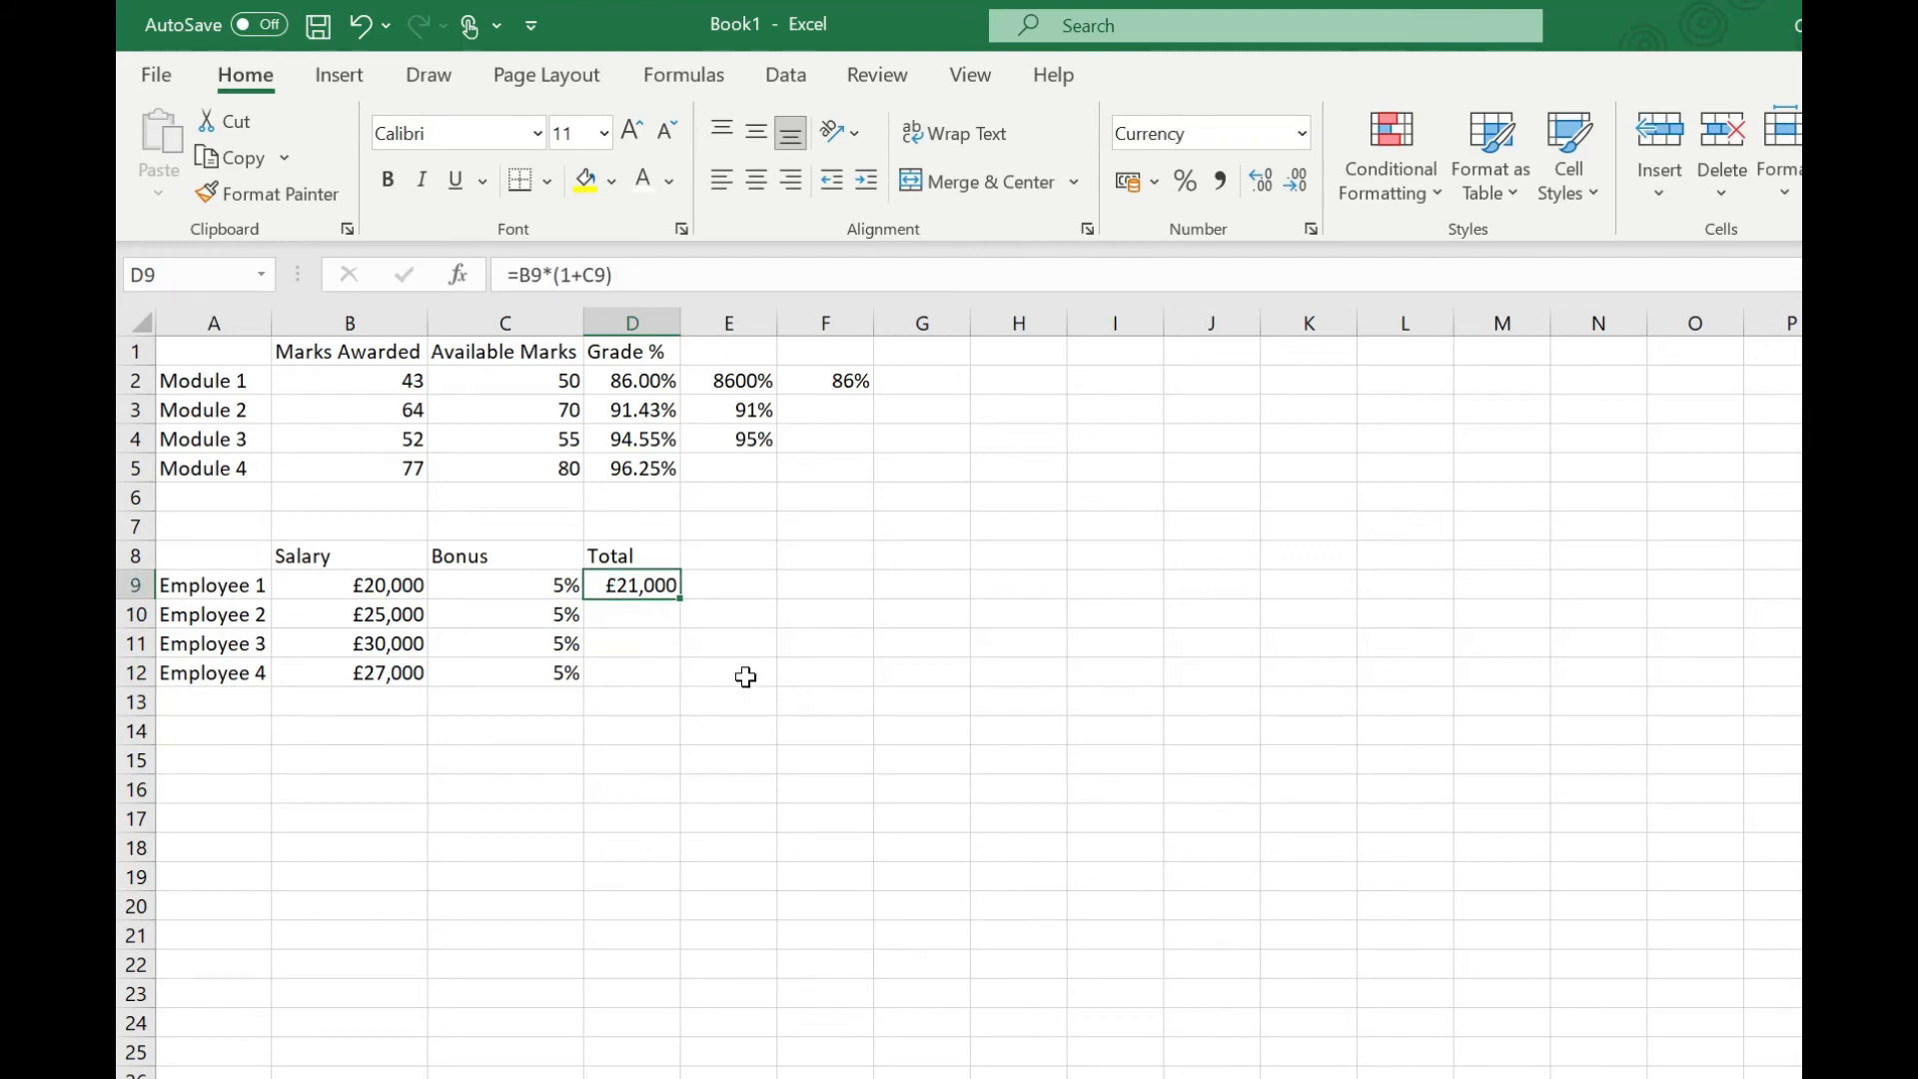
{"action": "double_click", "coordinate": [682, 601]}
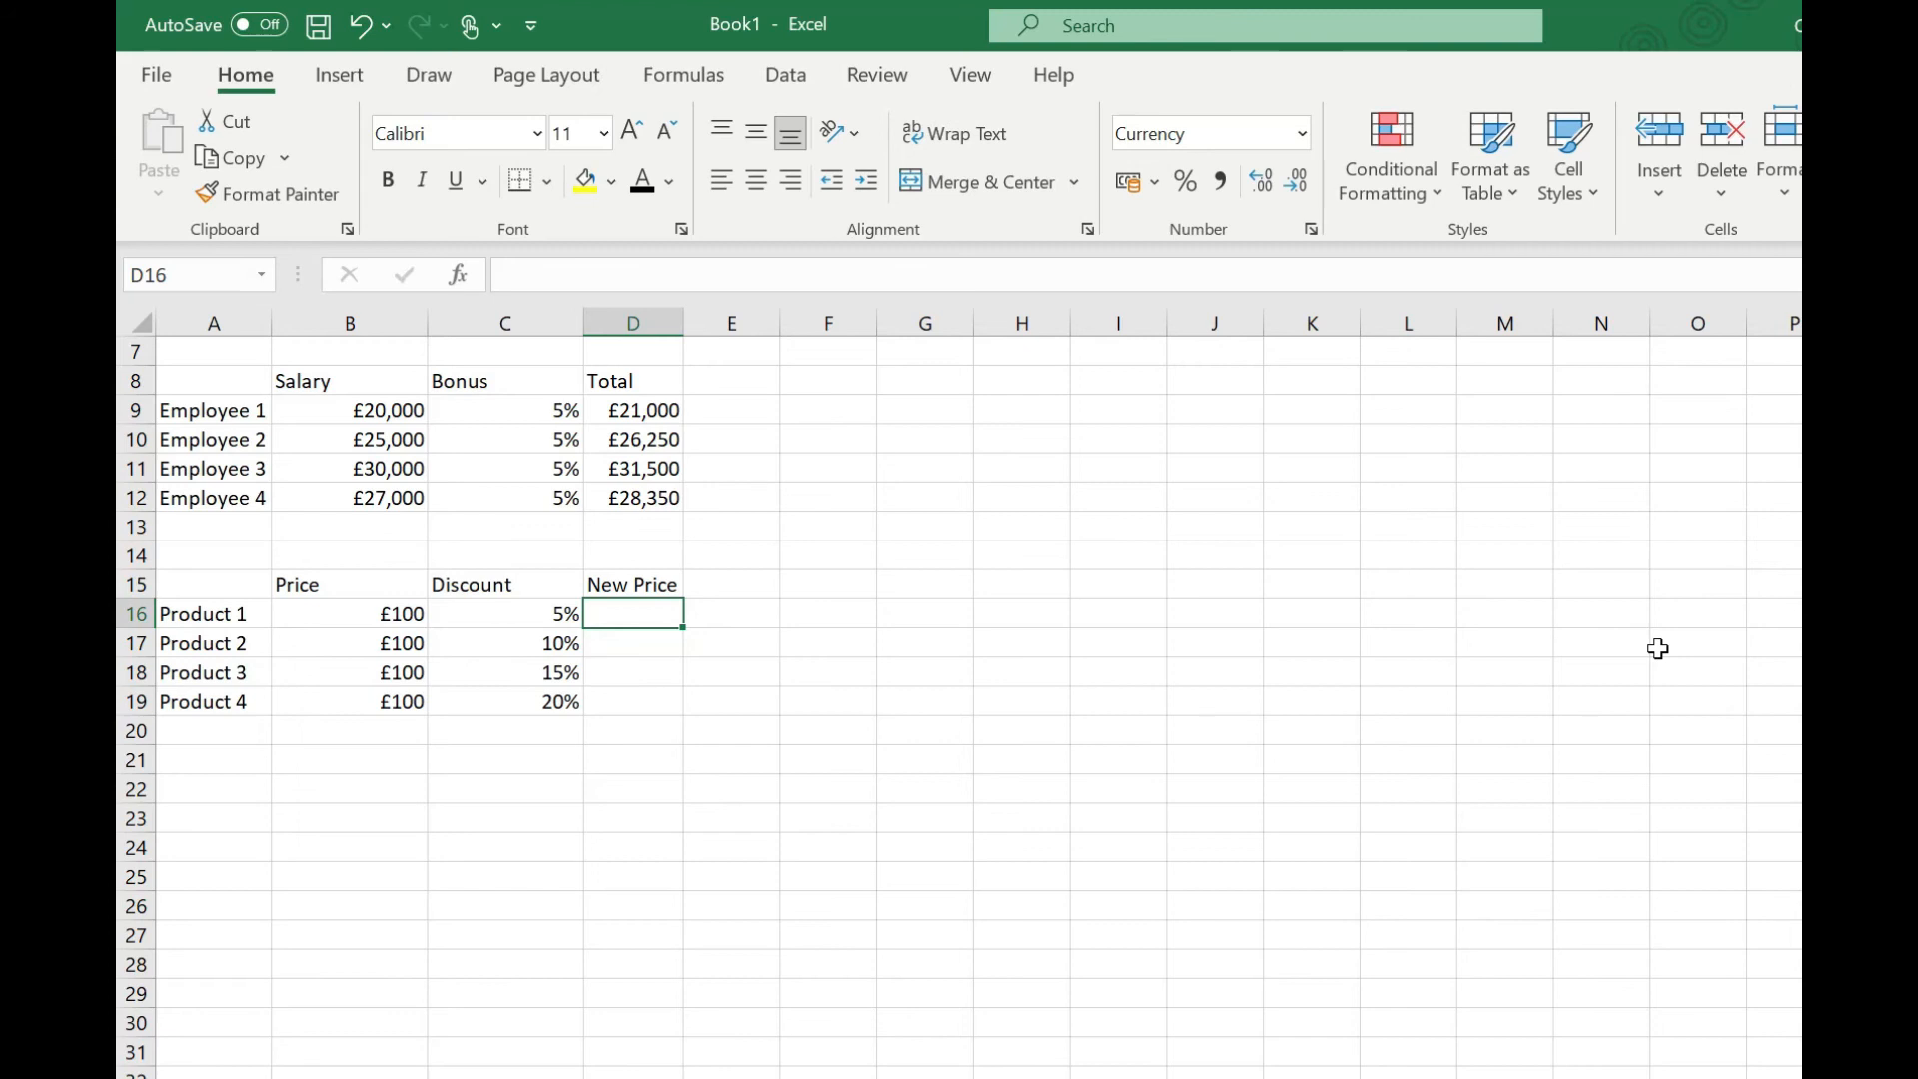
Step: Enter the formula =B16-(B16*C16) in D16 for Product 1's new price
{"action": "type", "text": "="}
{"action": "left_click", "coordinate": [331, 610]}
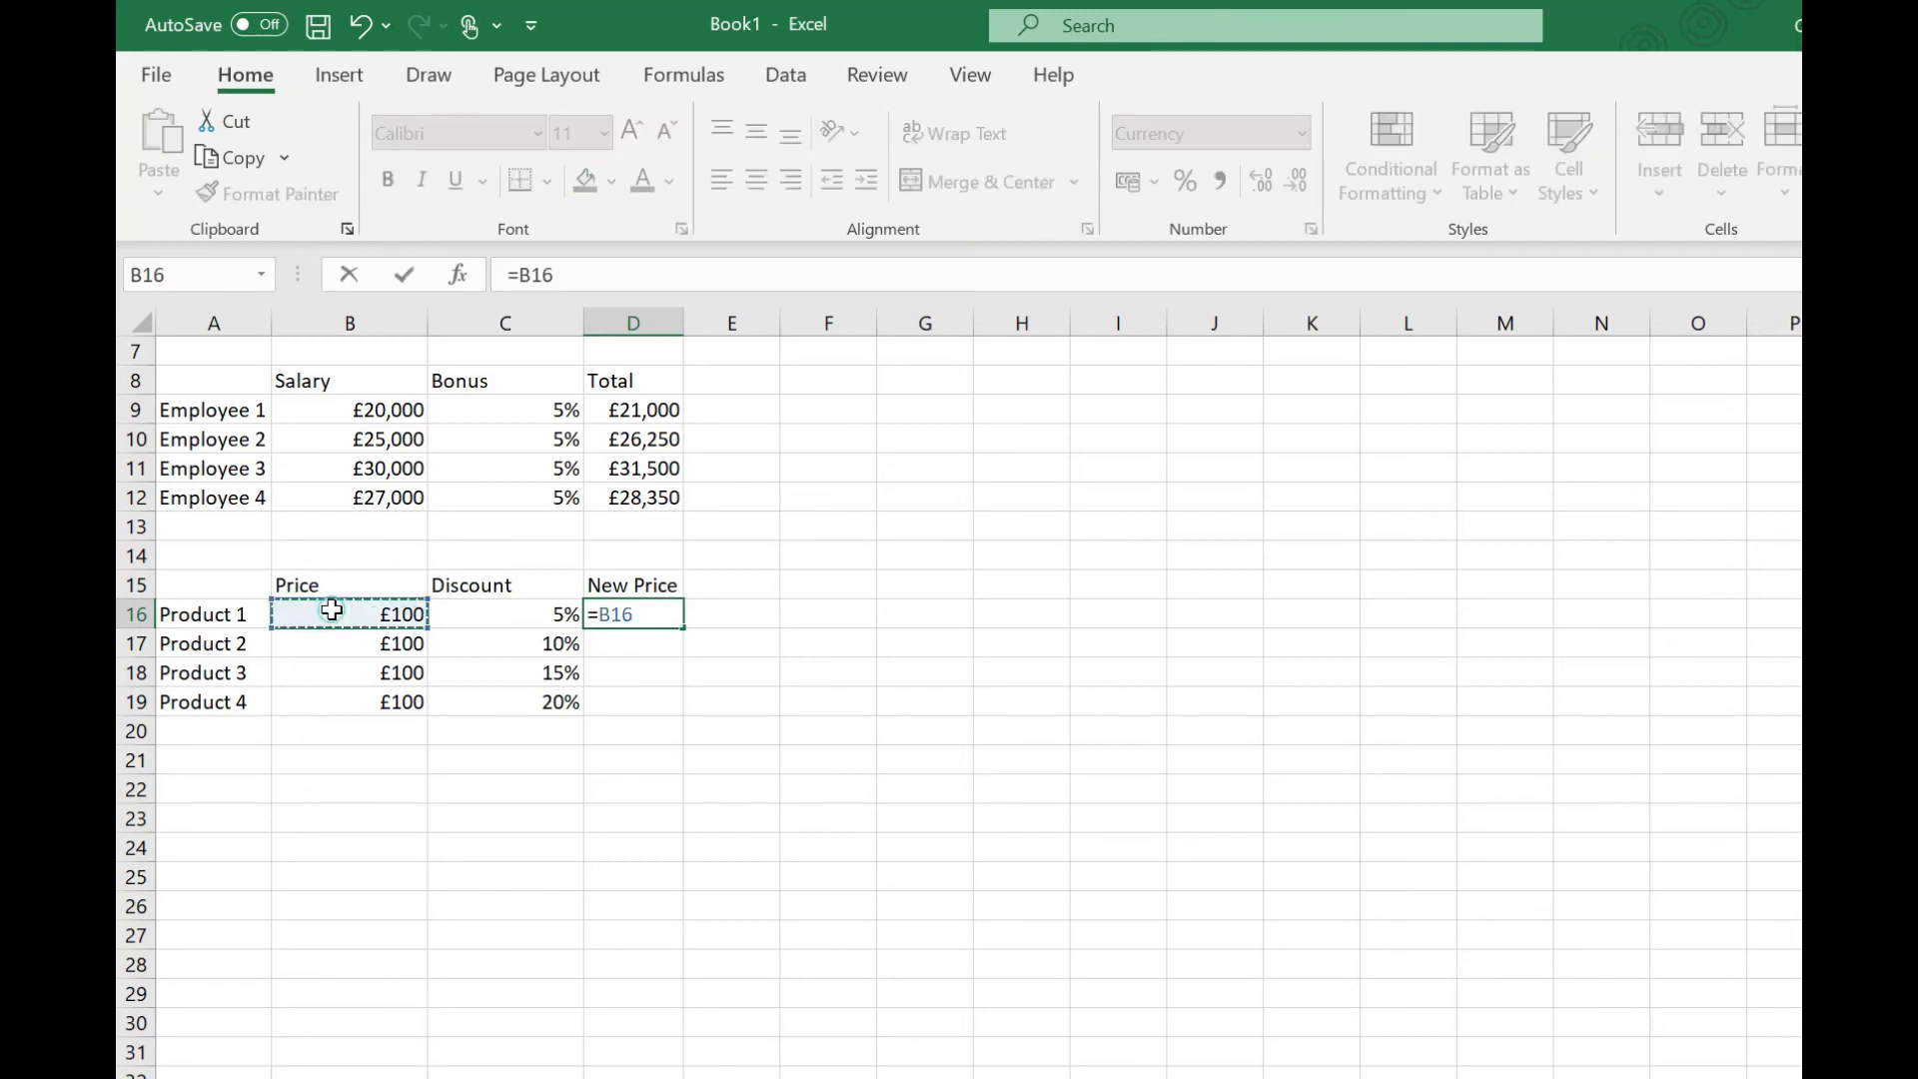
{"action": "type", "text": "-"}
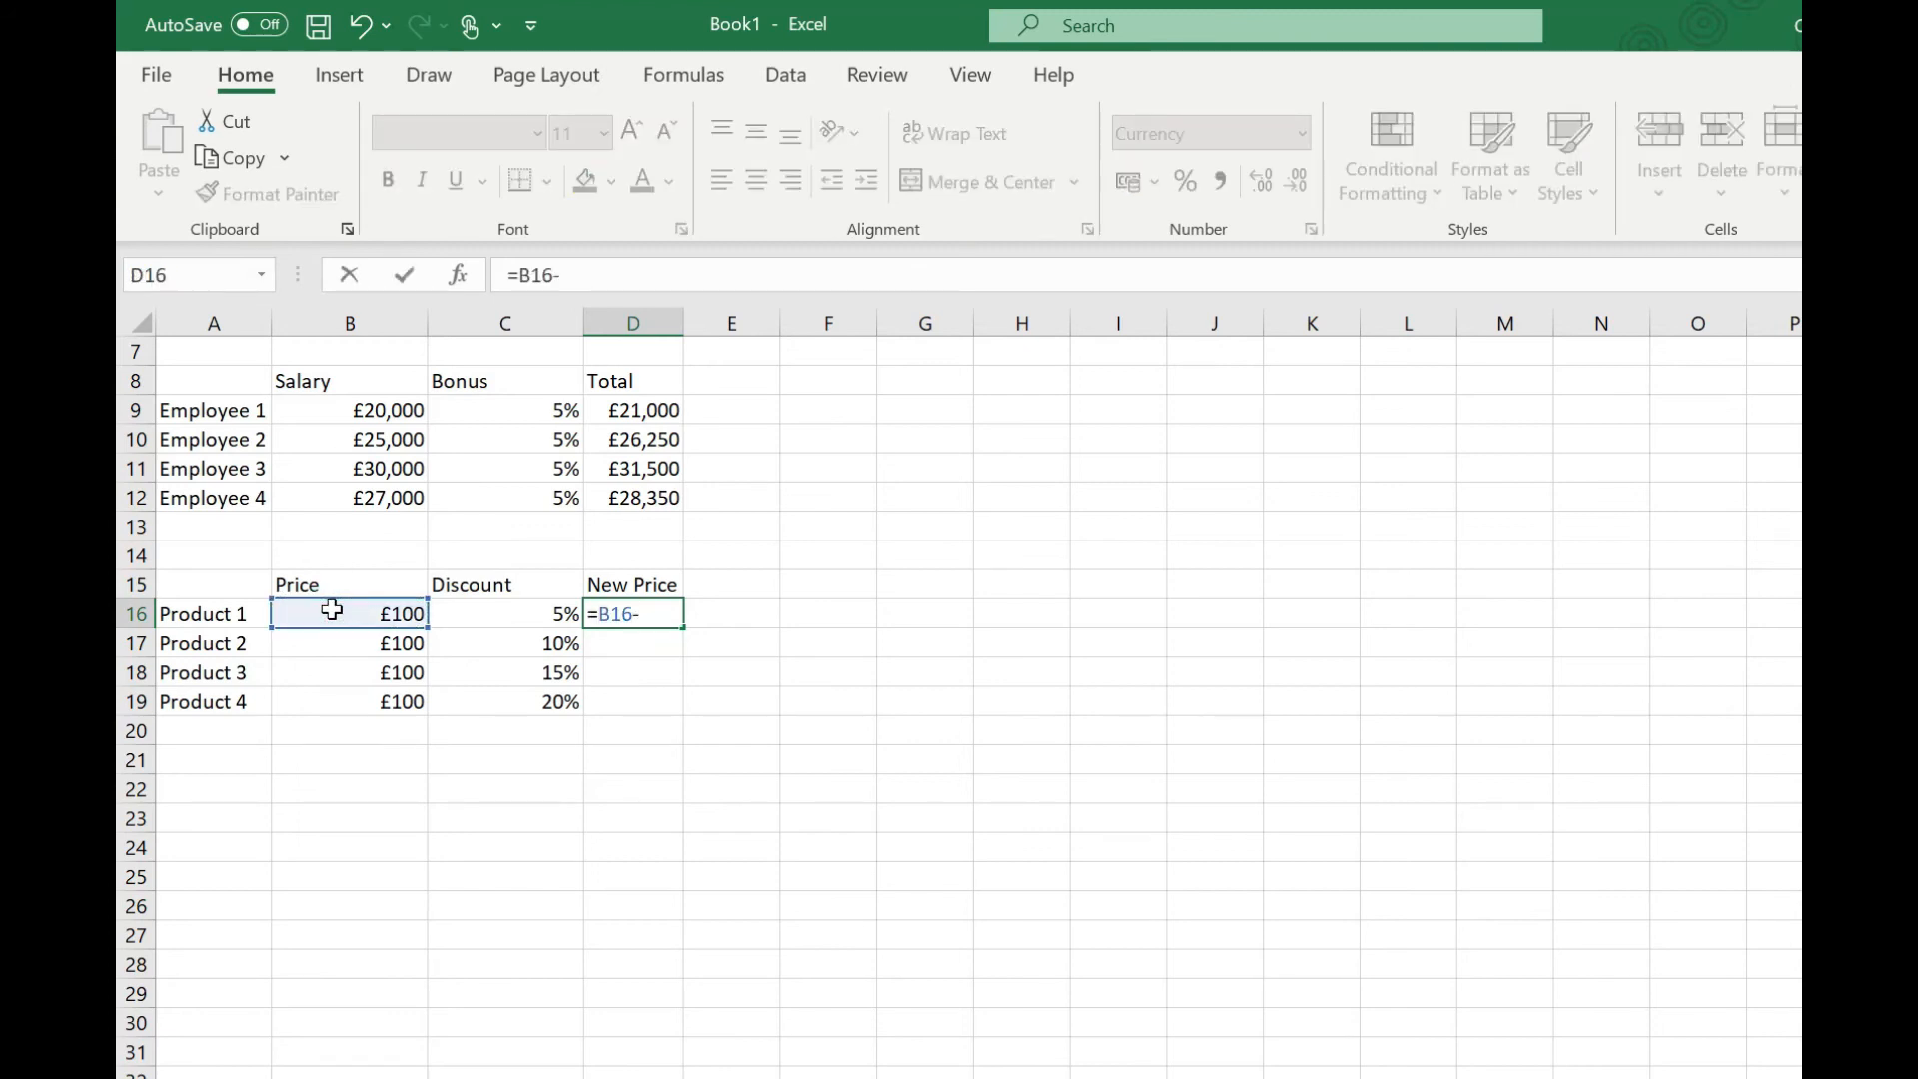
{"action": "type", "text": "("}
{"action": "left_click", "coordinate": [331, 610]}
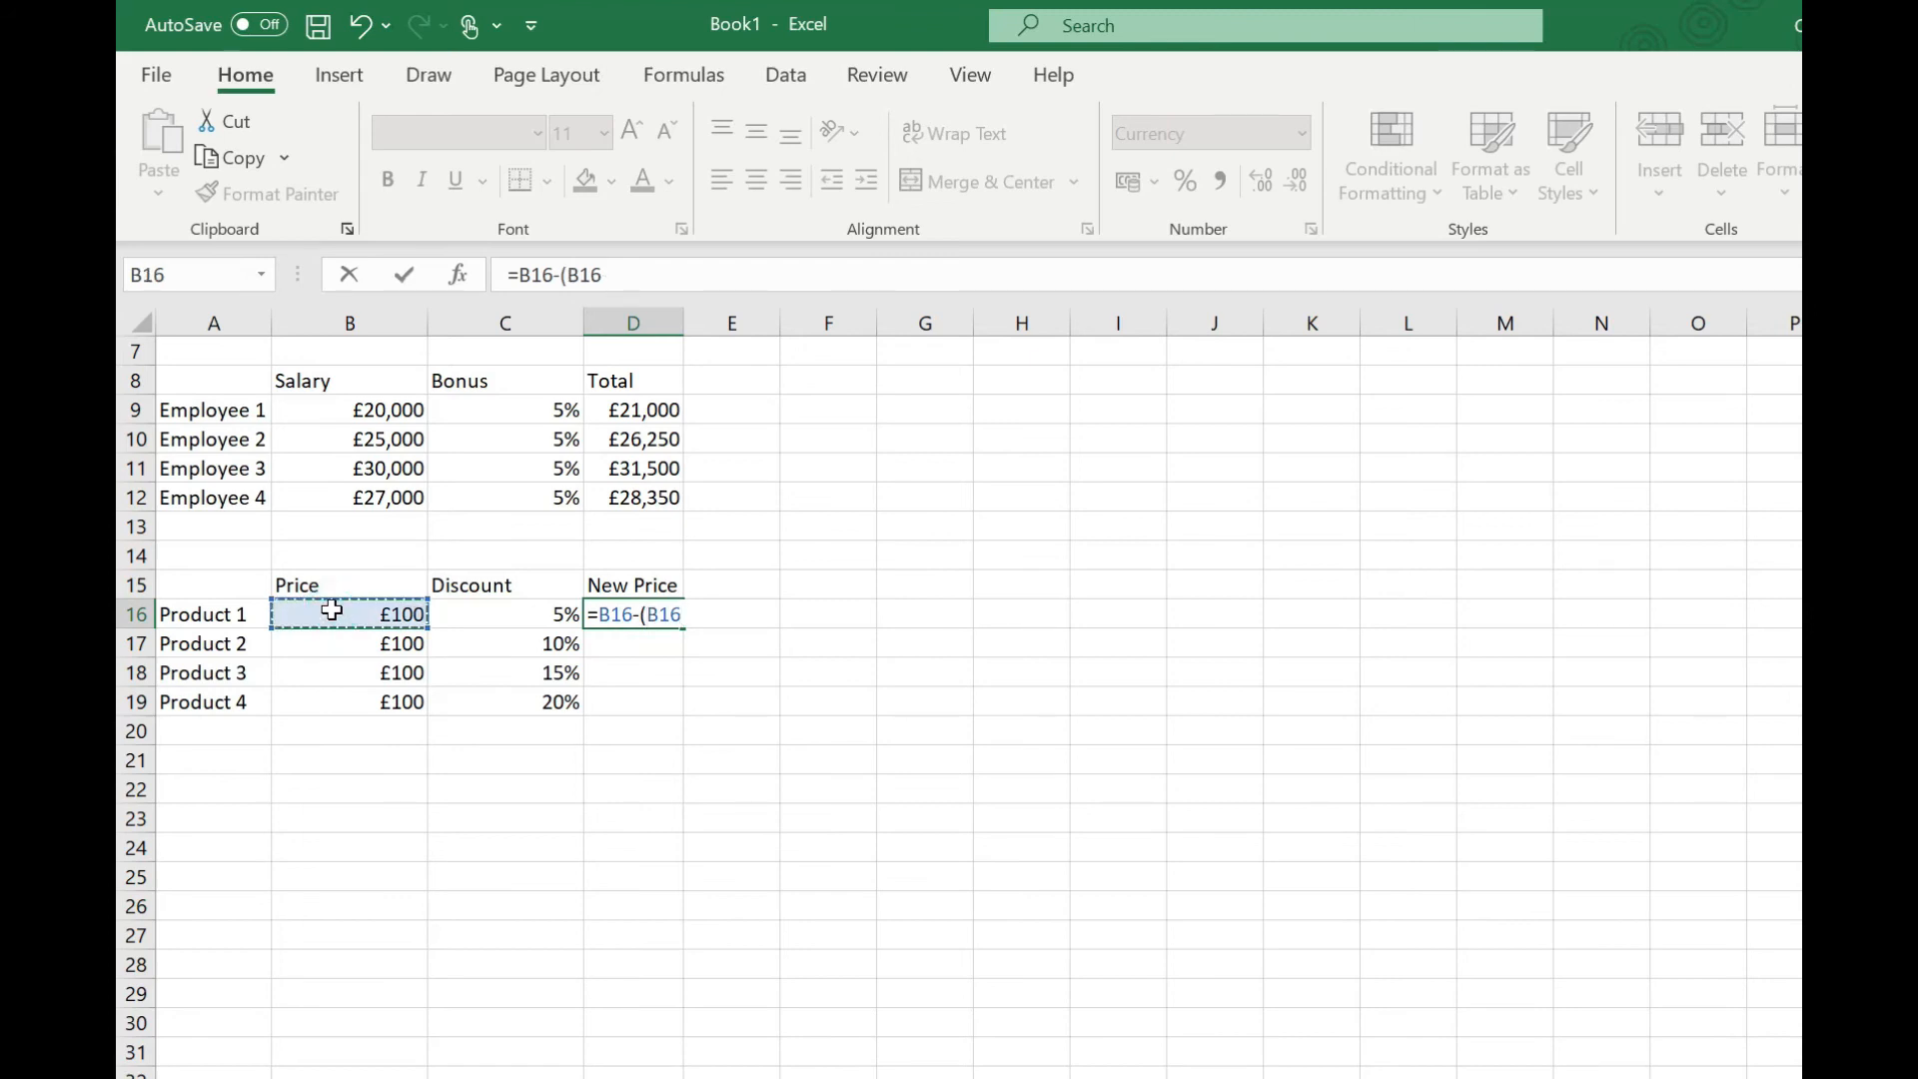
{"action": "type", "text": "*"}
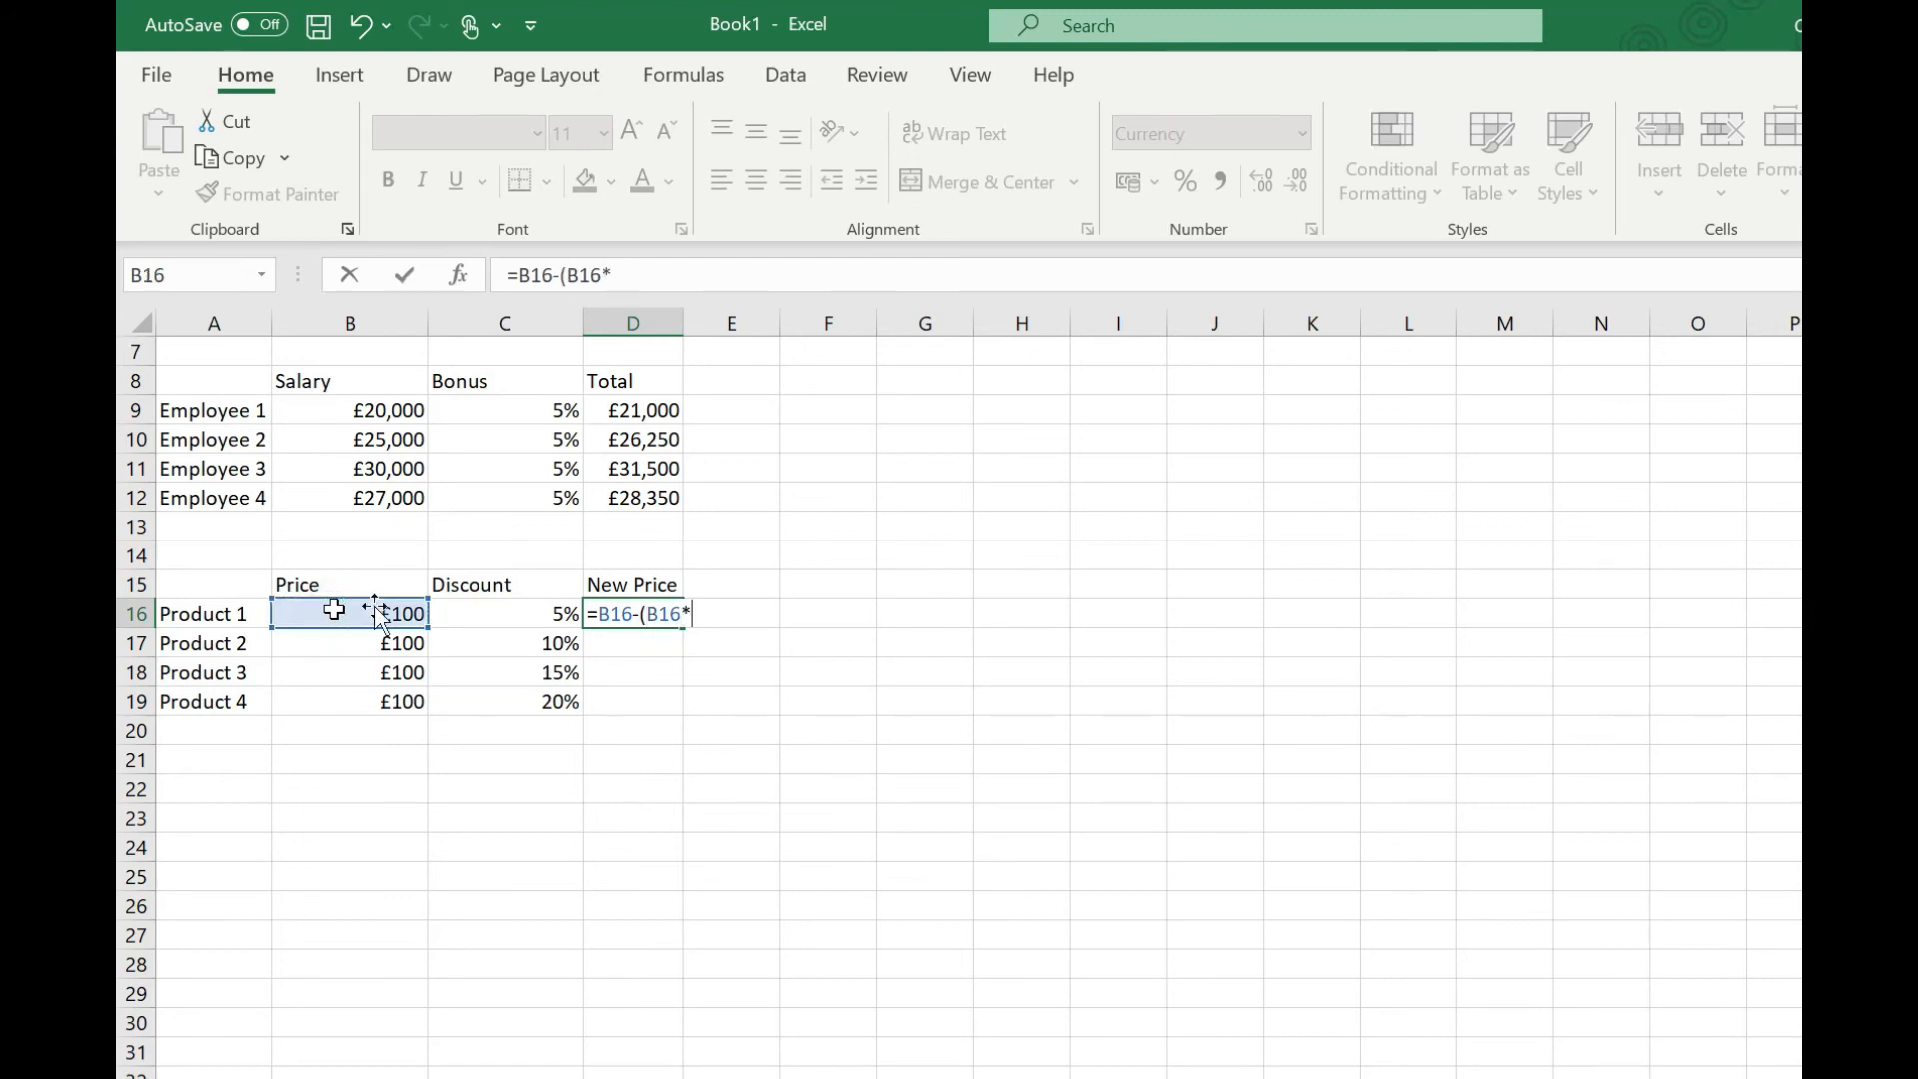
{"action": "left_click", "coordinate": [503, 612]}
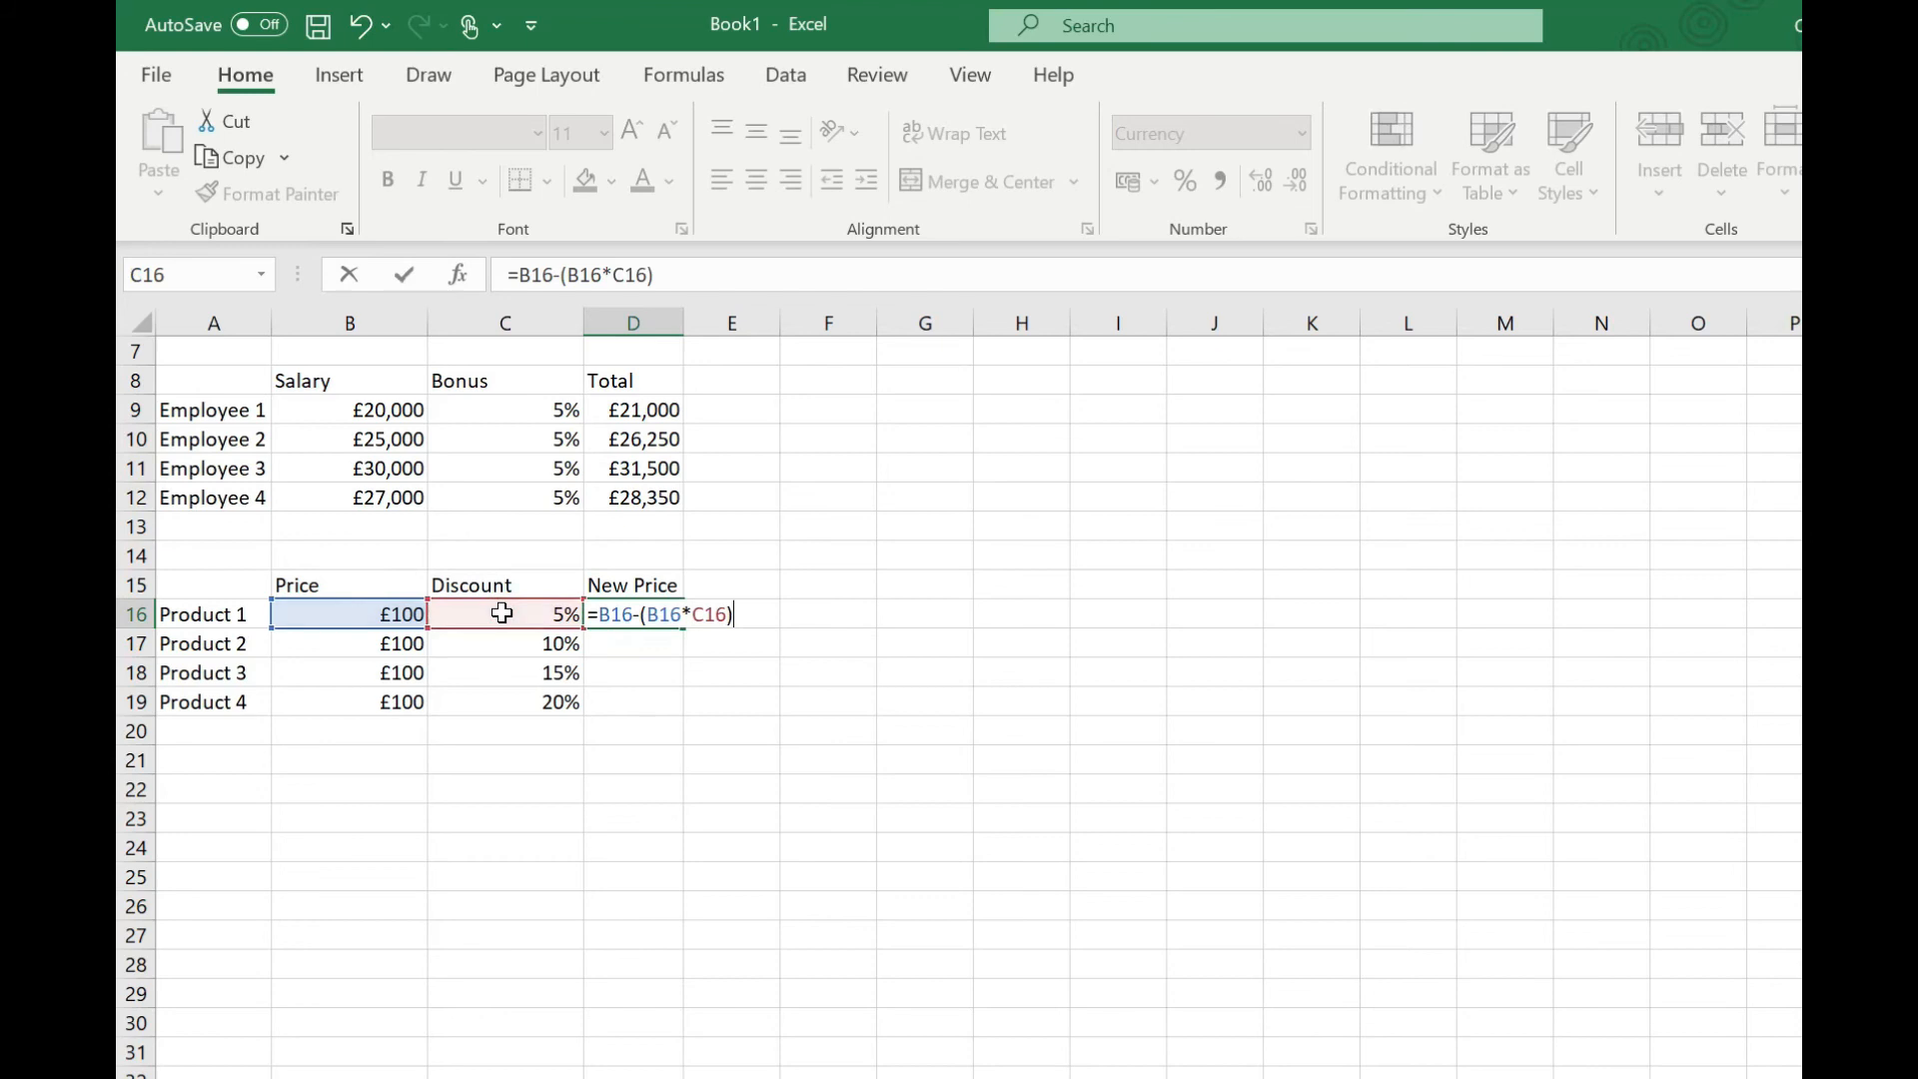
{"action": "key", "text": "Return"}
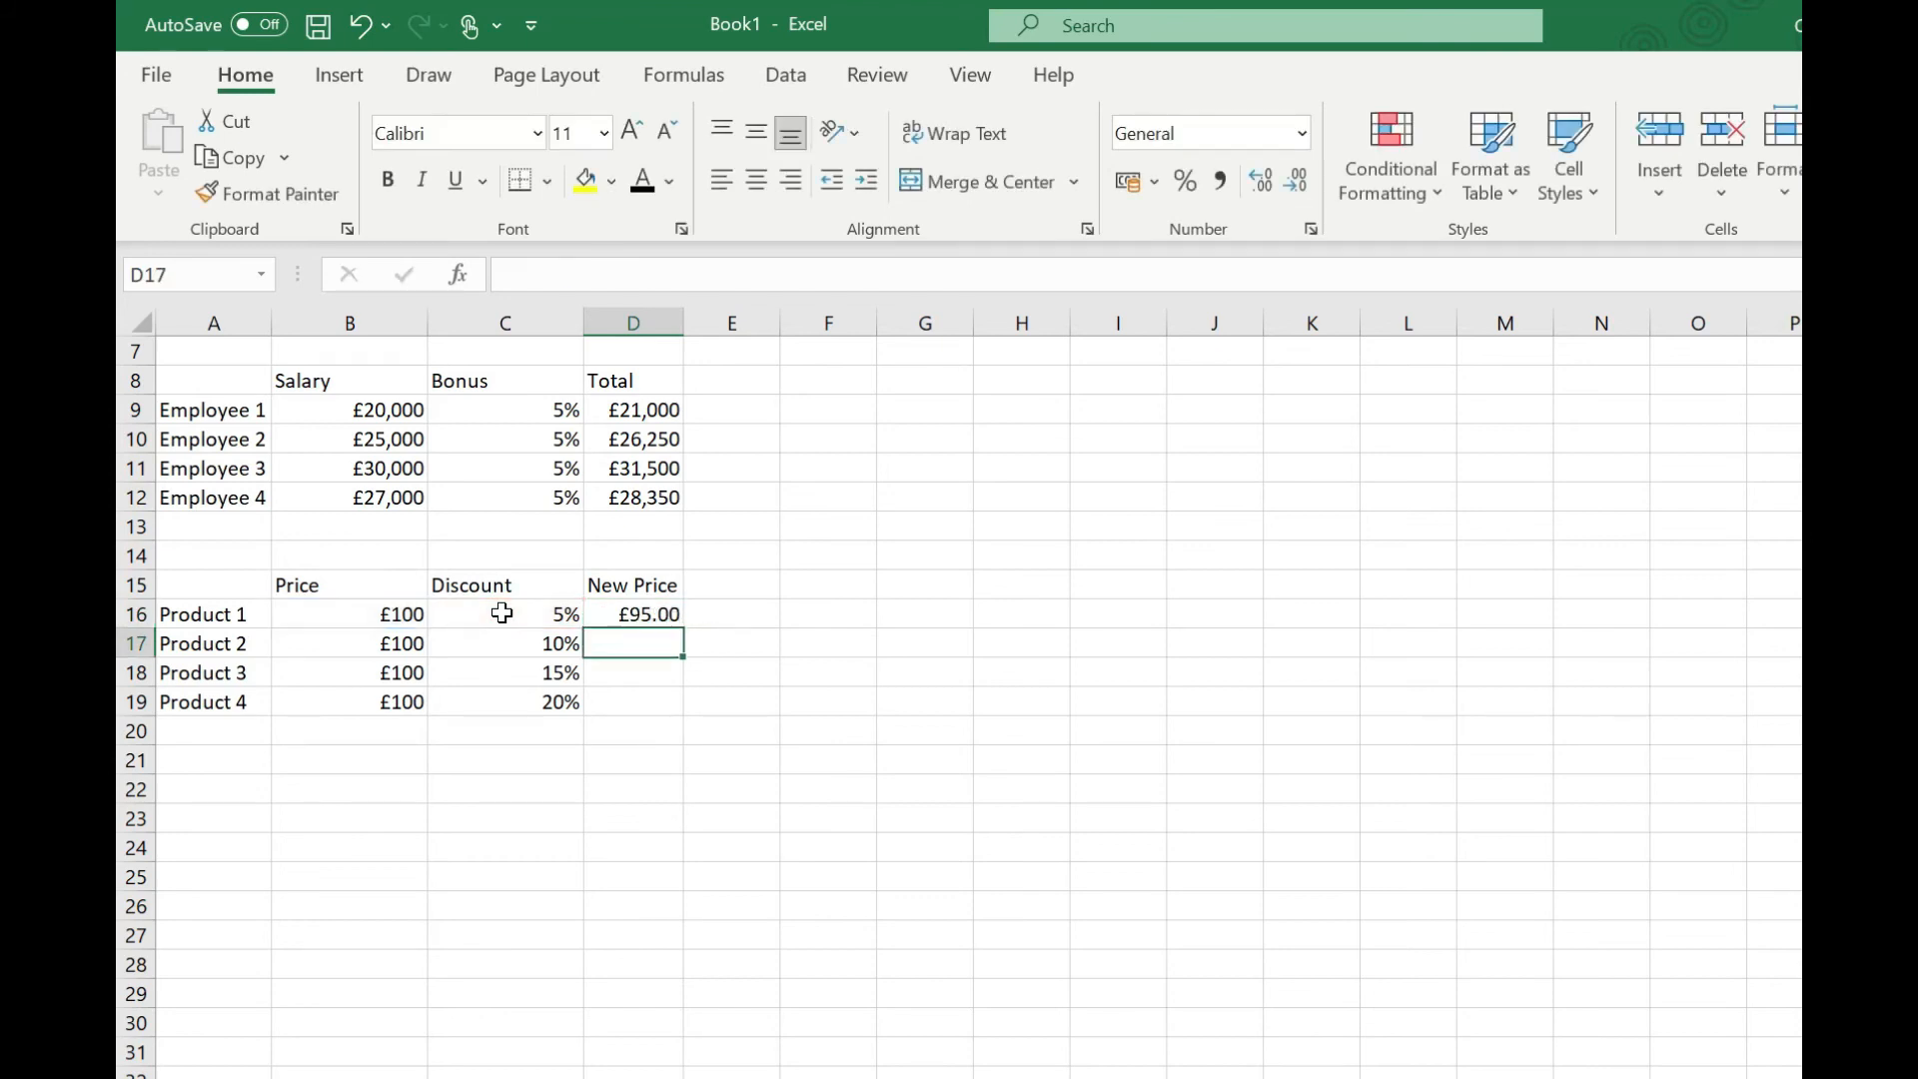
Step: Replace the formula in D16 with =B16*(1-C16) for Product 1's discounted price
{"action": "left_click", "coordinate": [627, 614]}
{"action": "type", "text": "="}
{"action": "left_click", "coordinate": [380, 616]}
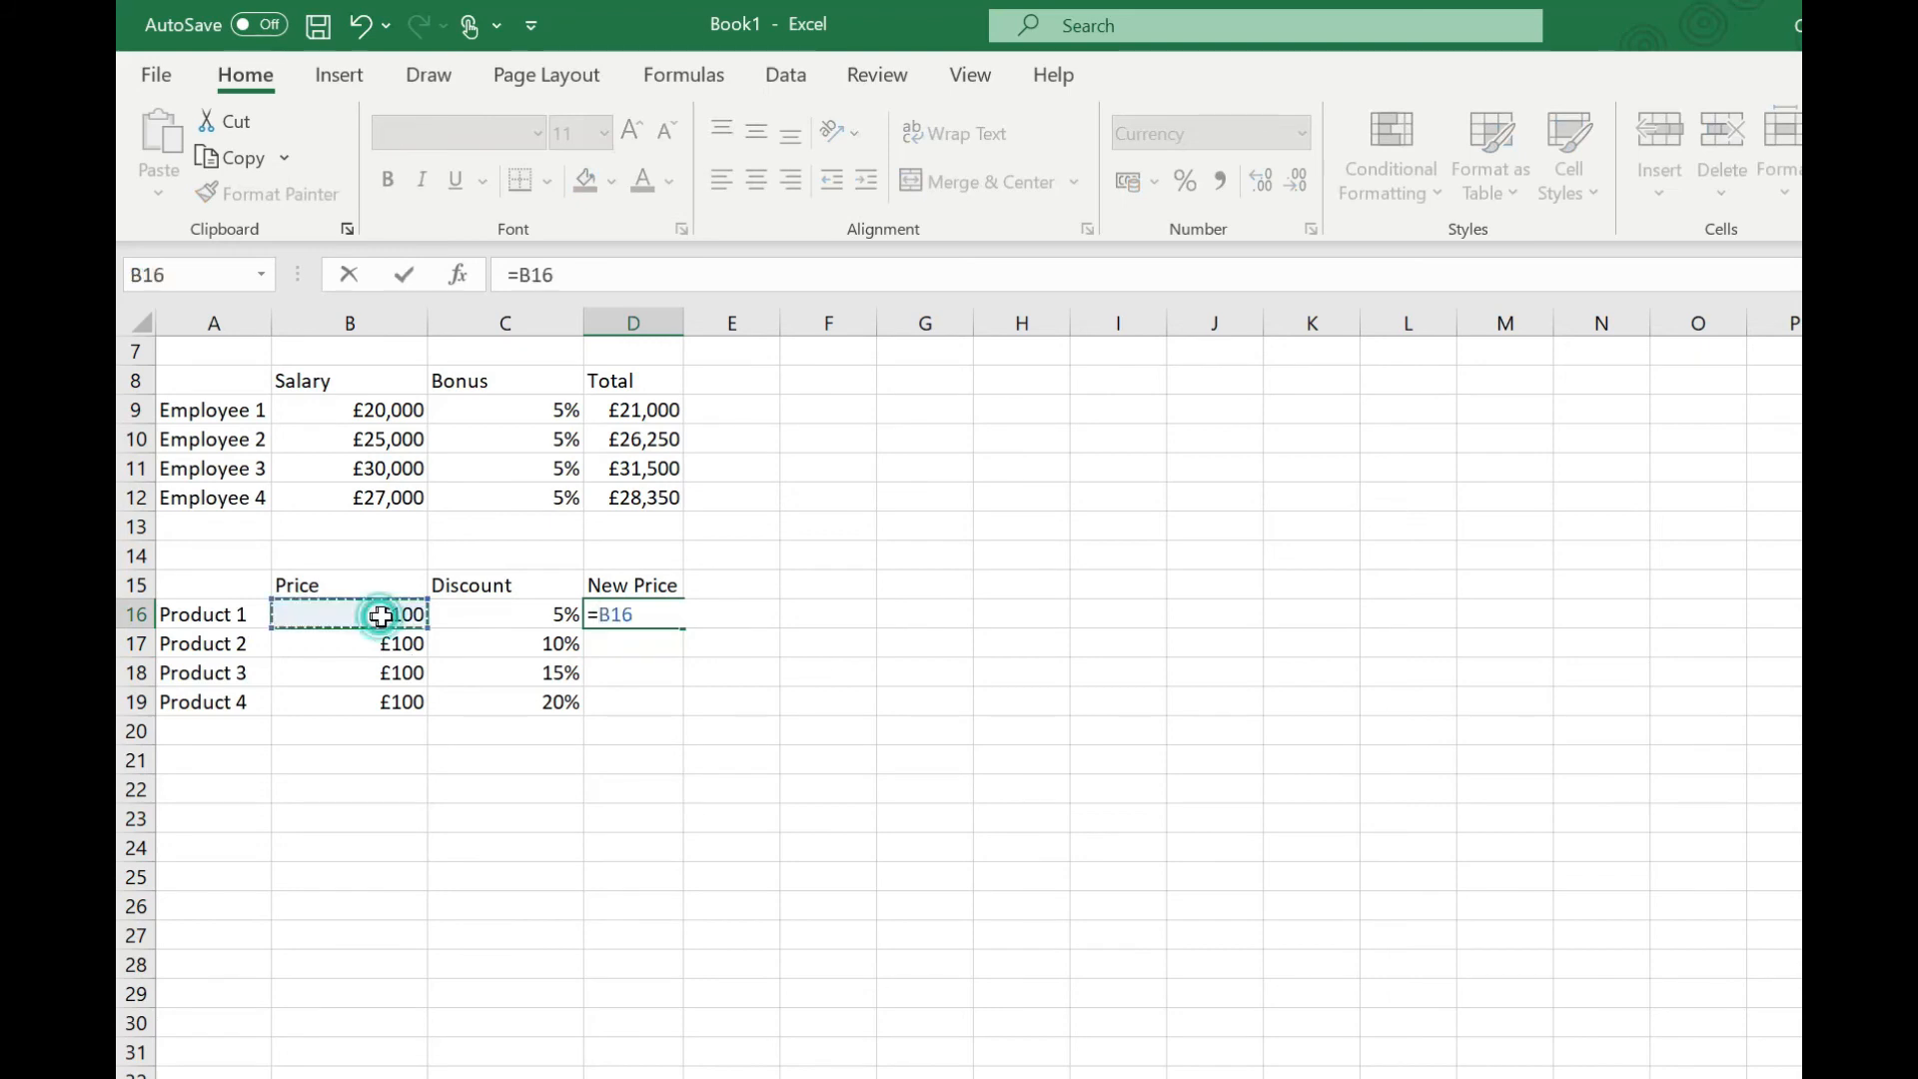
{"action": "type", "text": "*(1-"}
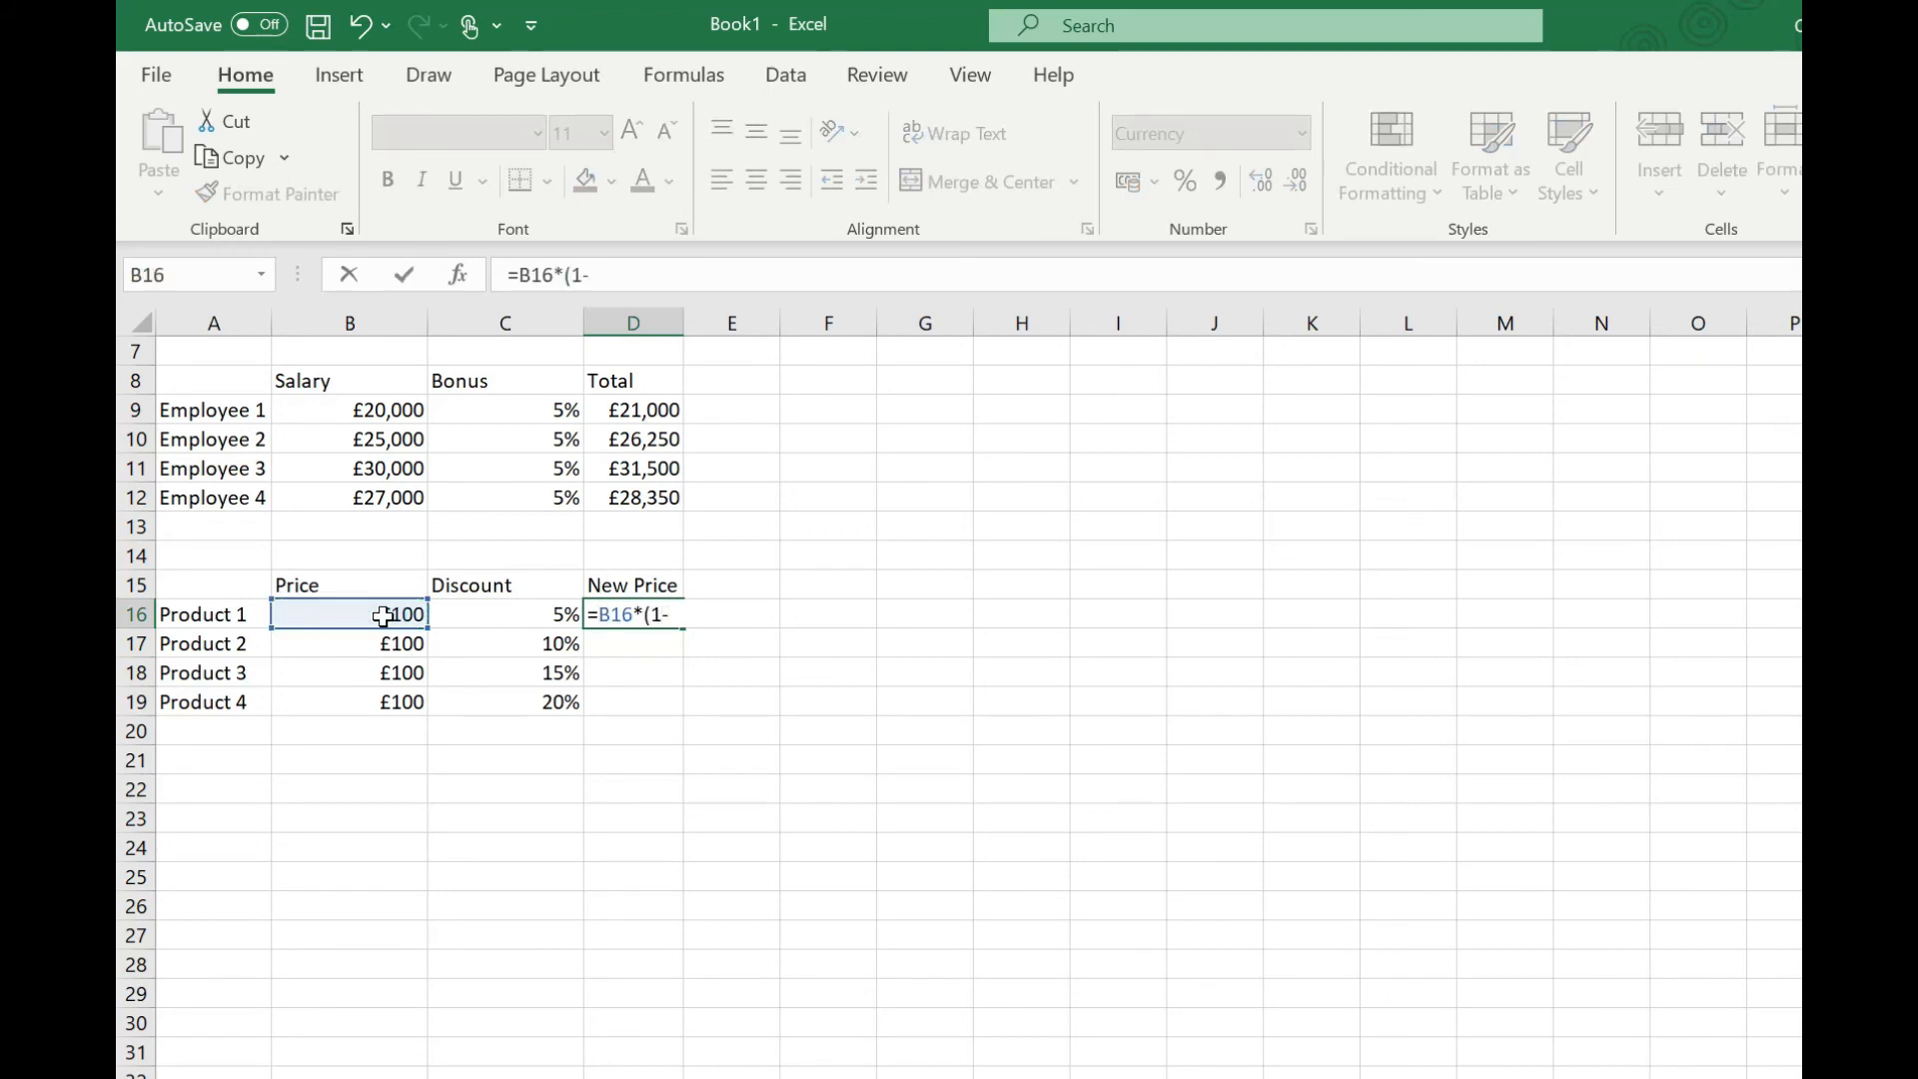
{"action": "left_click", "coordinate": [497, 618]}
{"action": "type", "text": ")"}
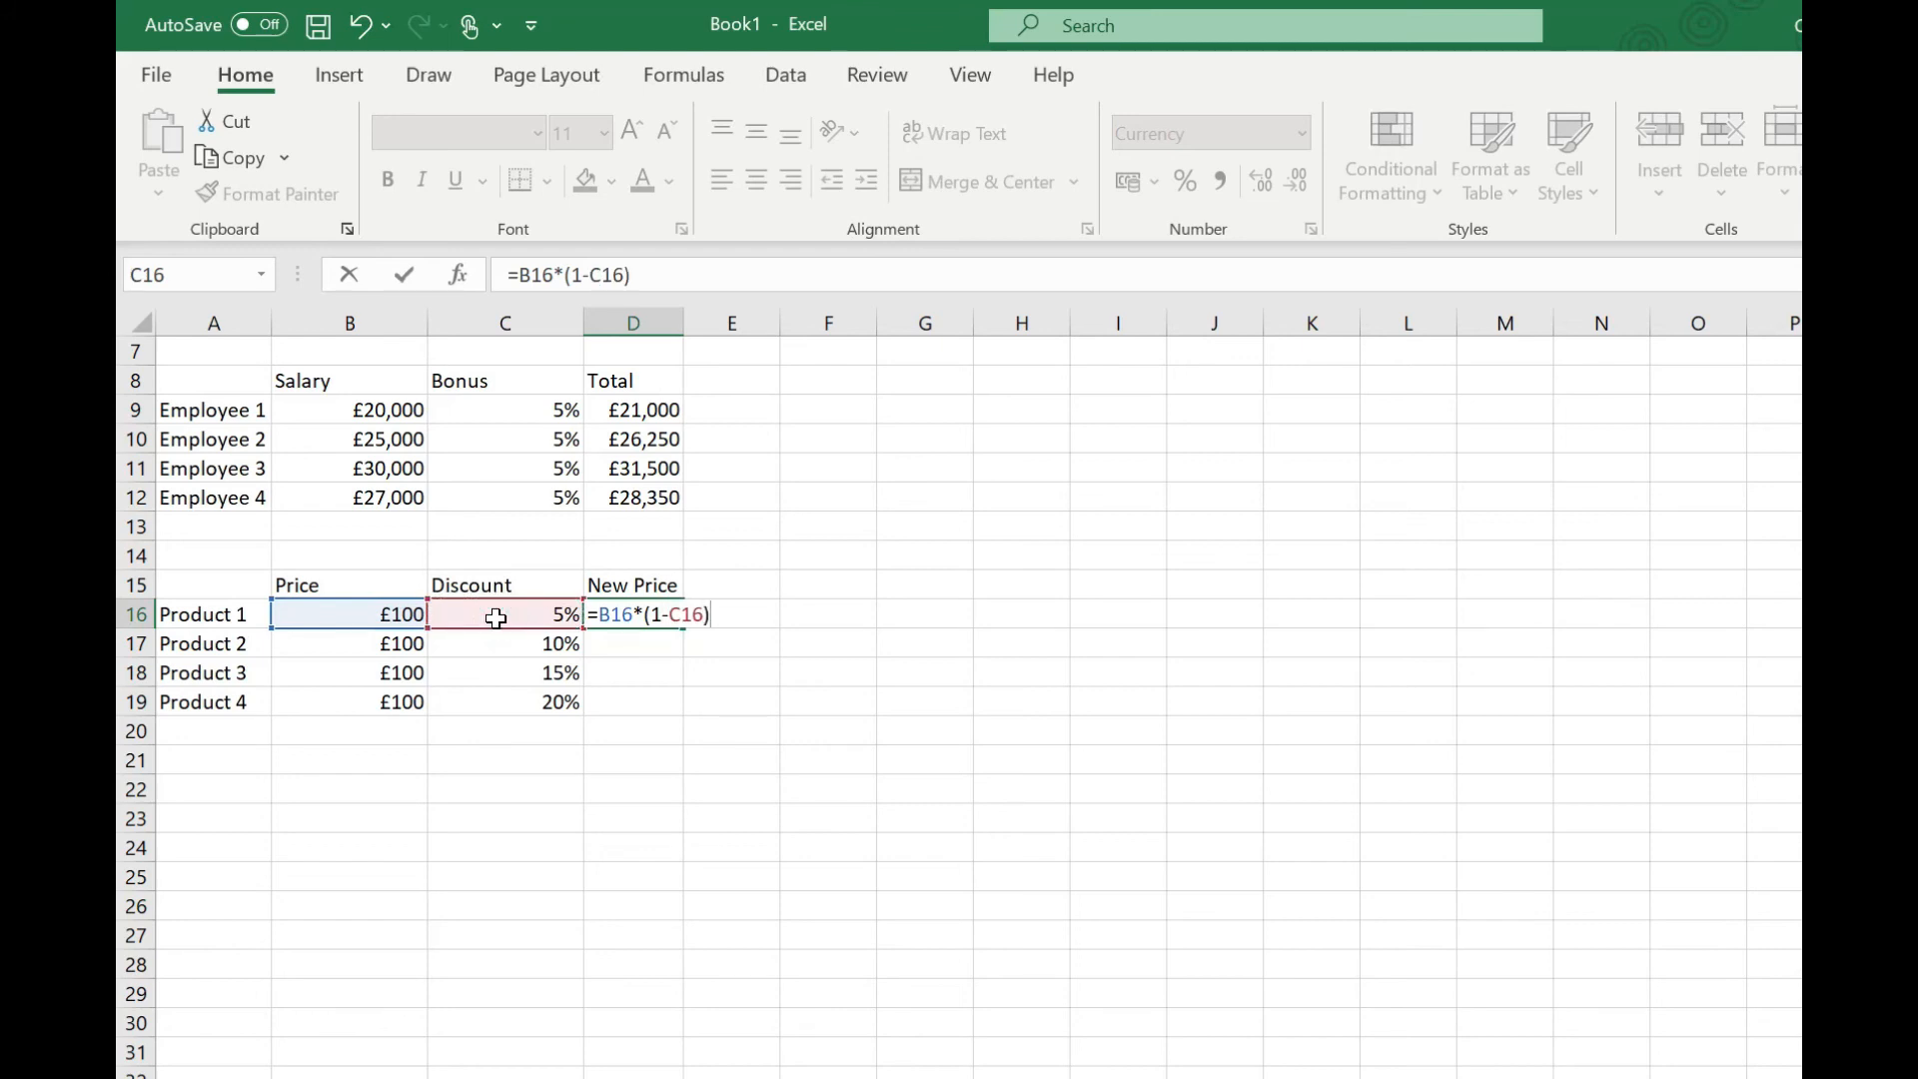
{"action": "key", "text": "Return"}
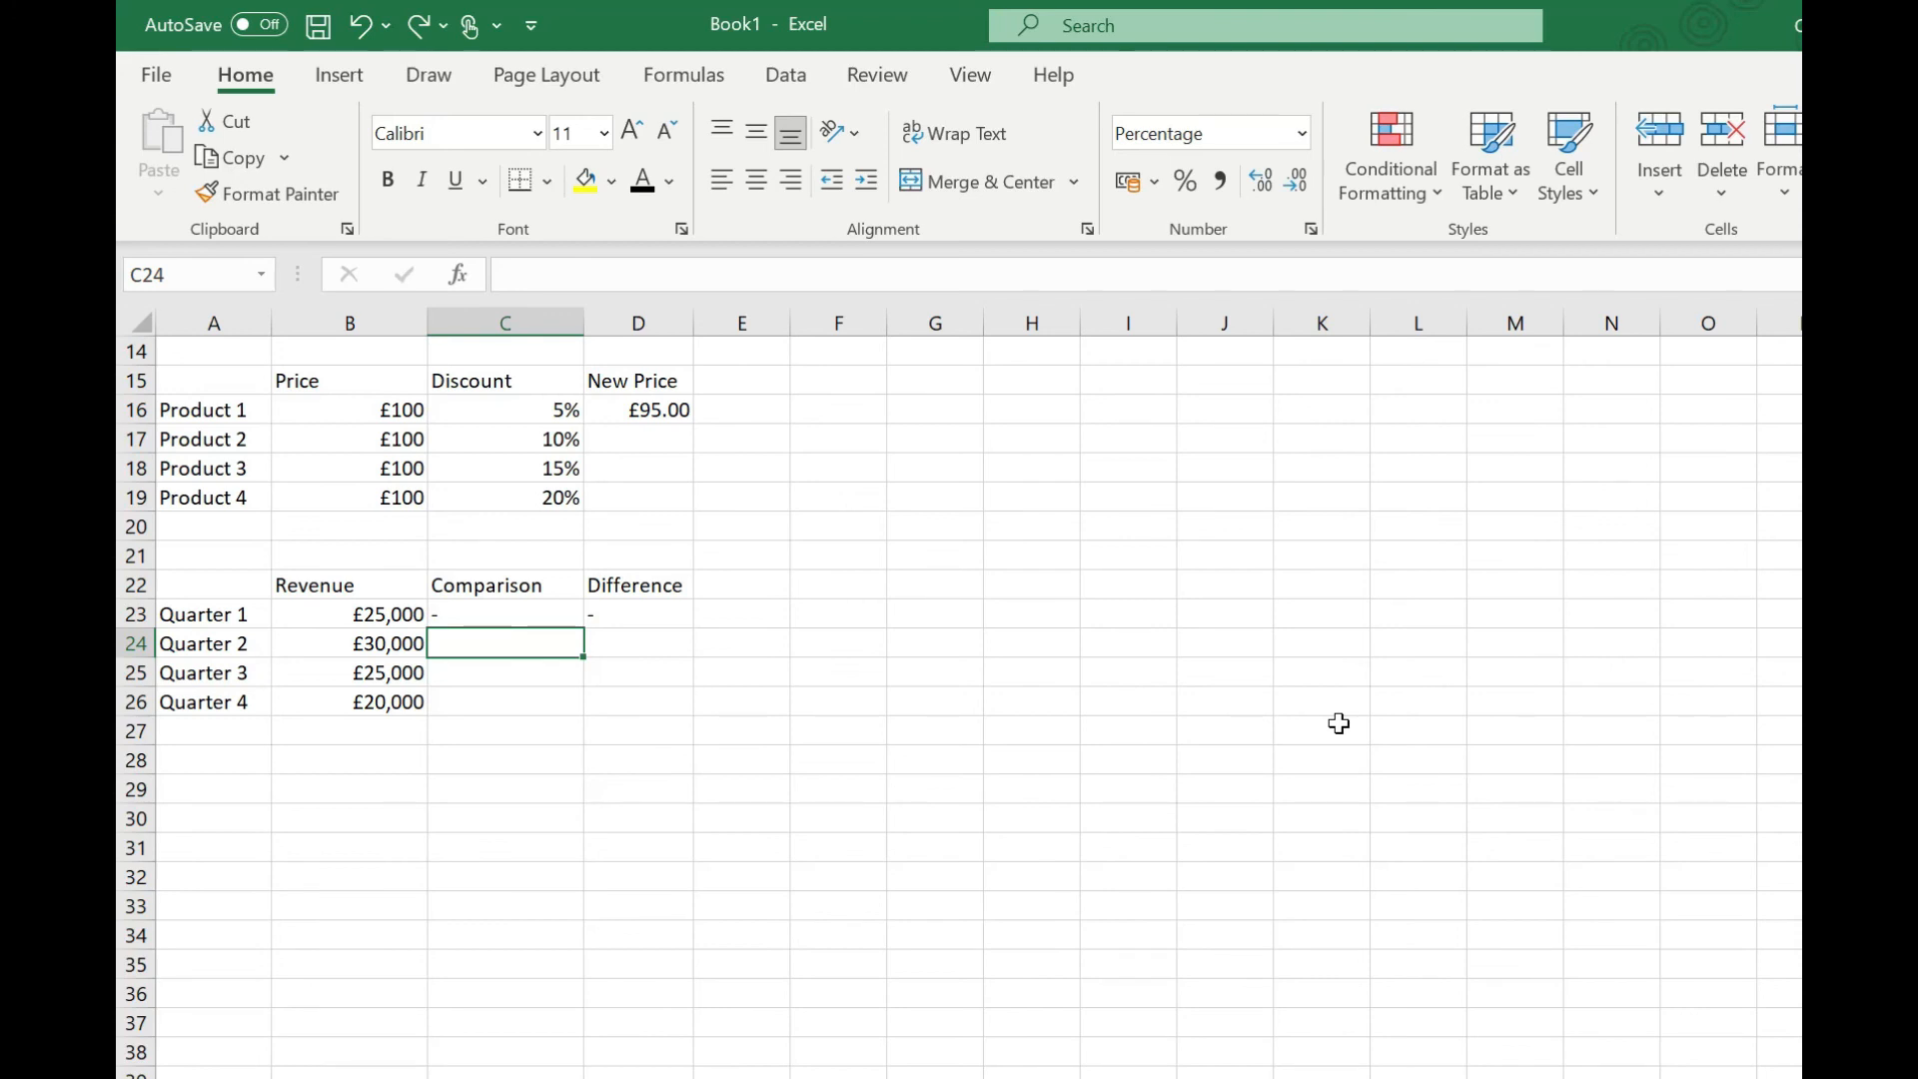
Step: Enter =B24/B23 in C24 to compare quarterly revenue and fill it down to C26
{"action": "type", "text": "="}
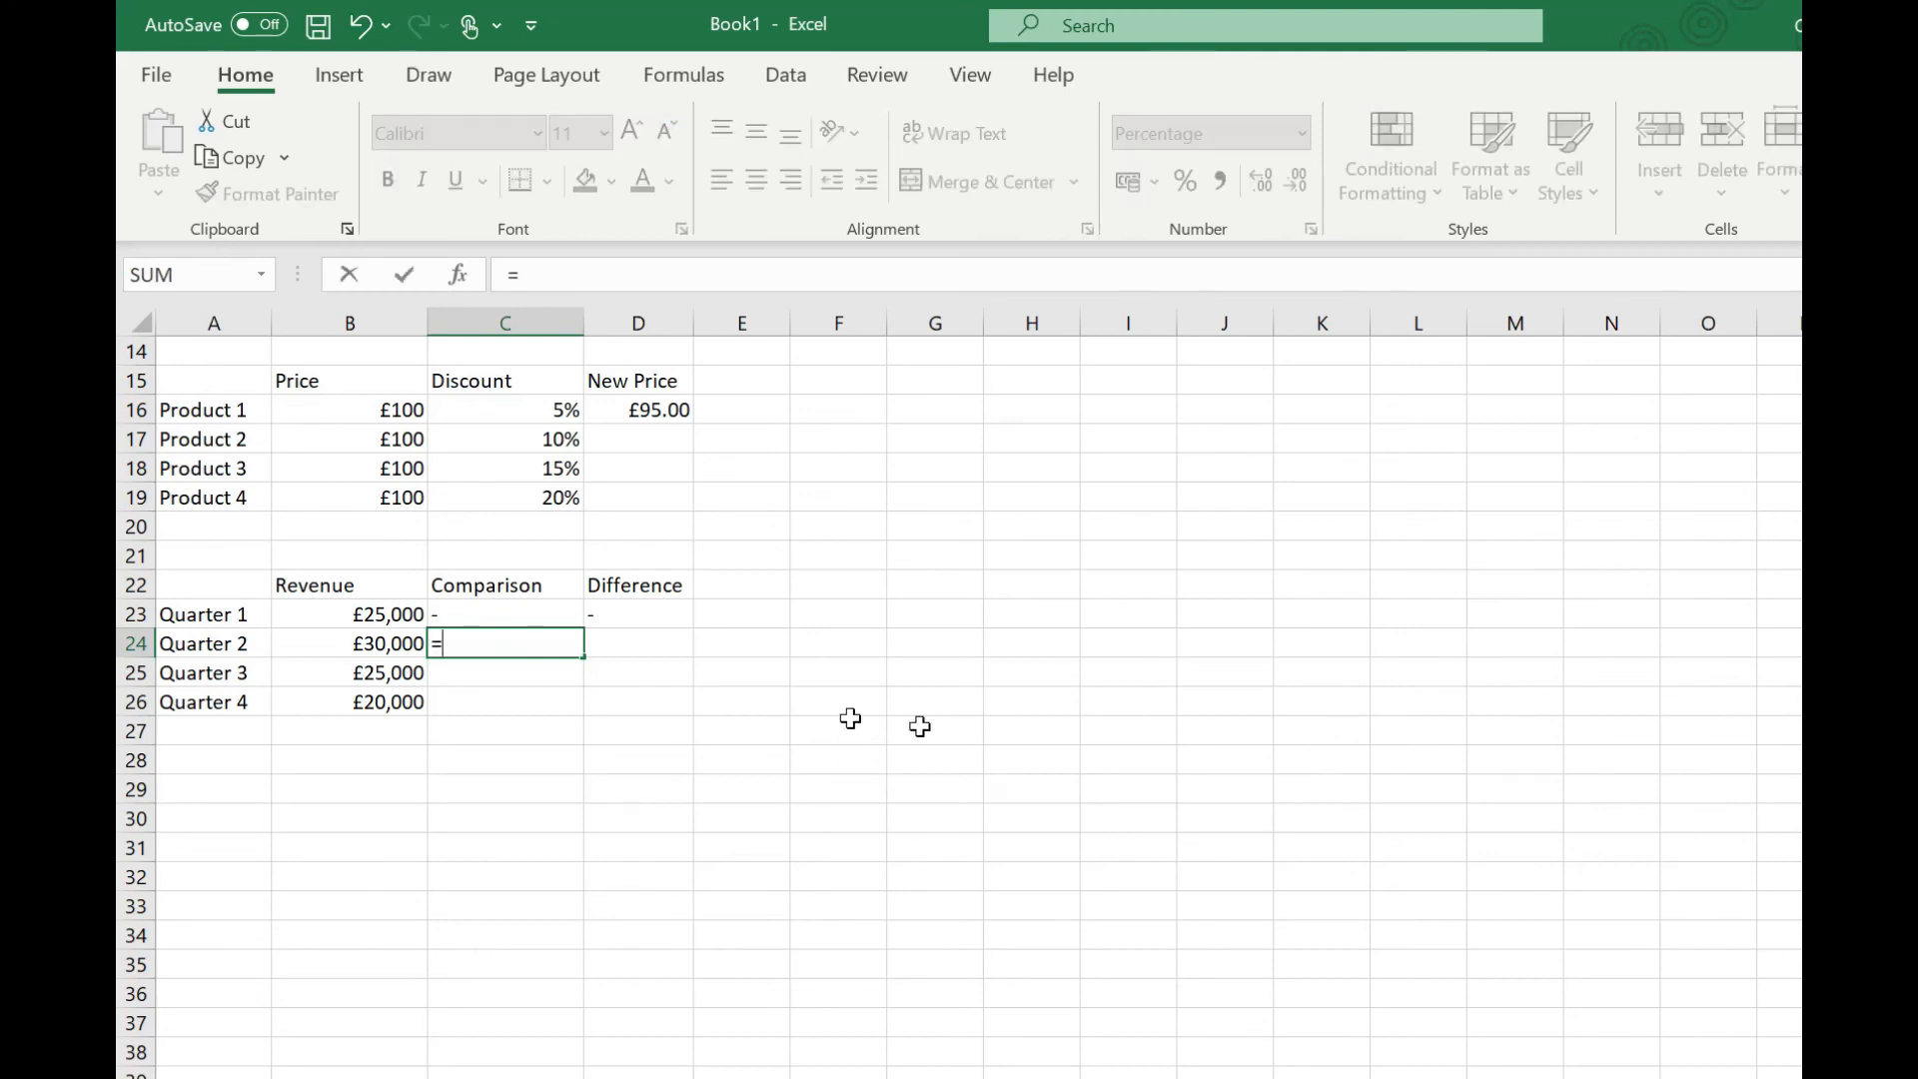
{"action": "left_click", "coordinate": [343, 648]}
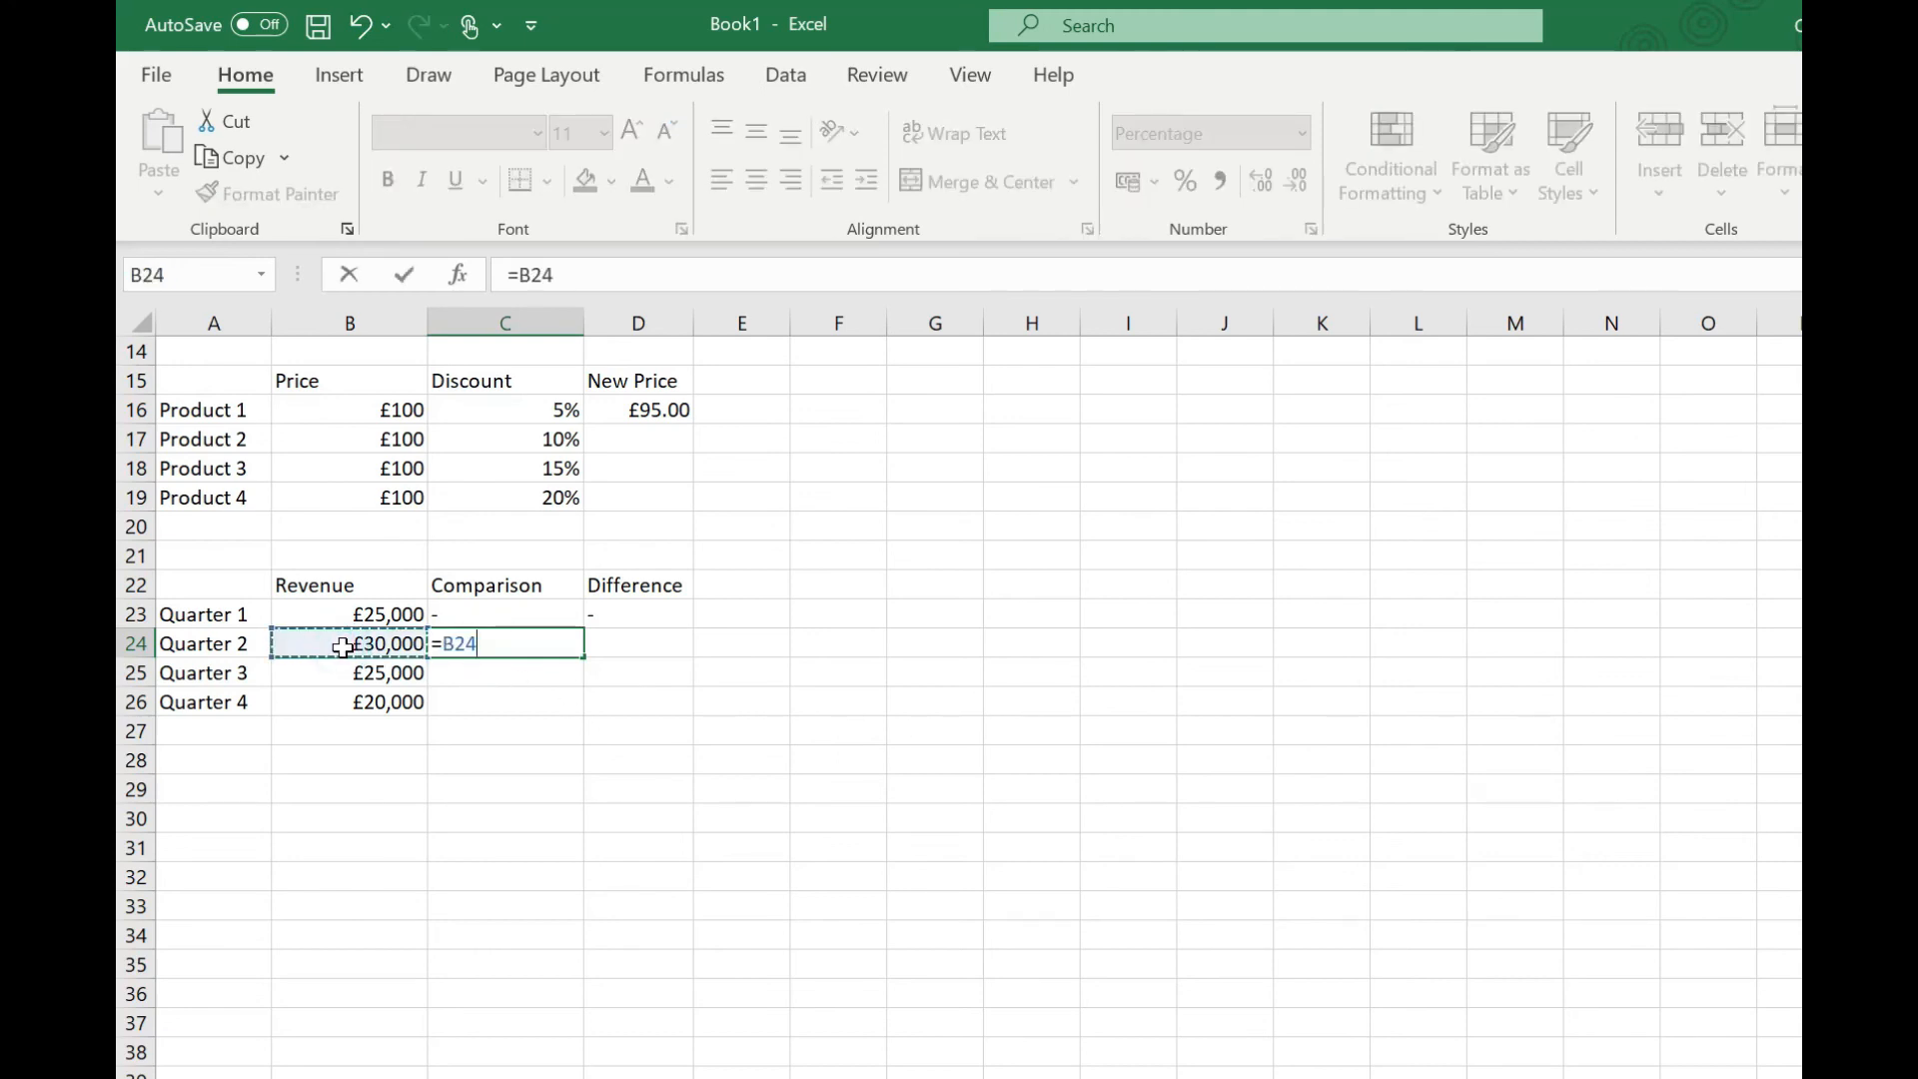
{"action": "type", "text": "/"}
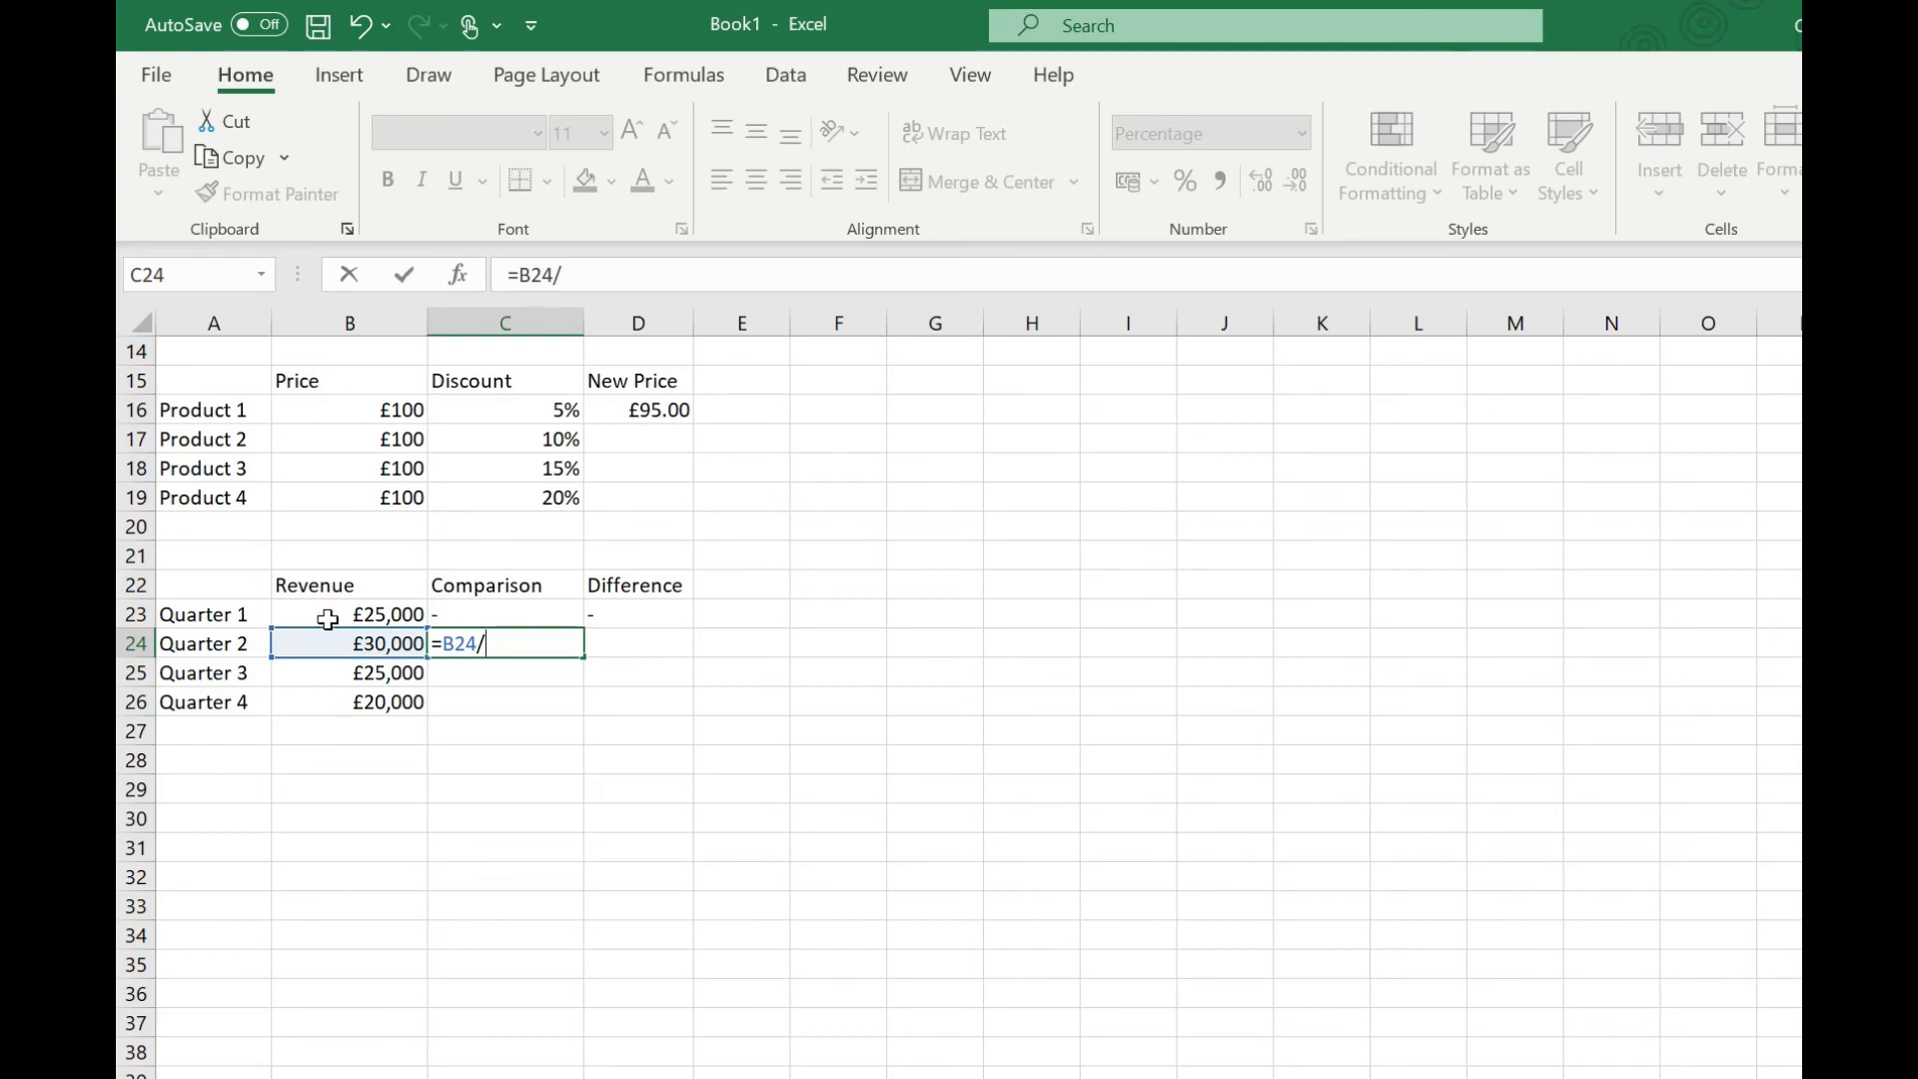
{"action": "left_click", "coordinate": [328, 618]}
{"action": "key", "text": "Return"}
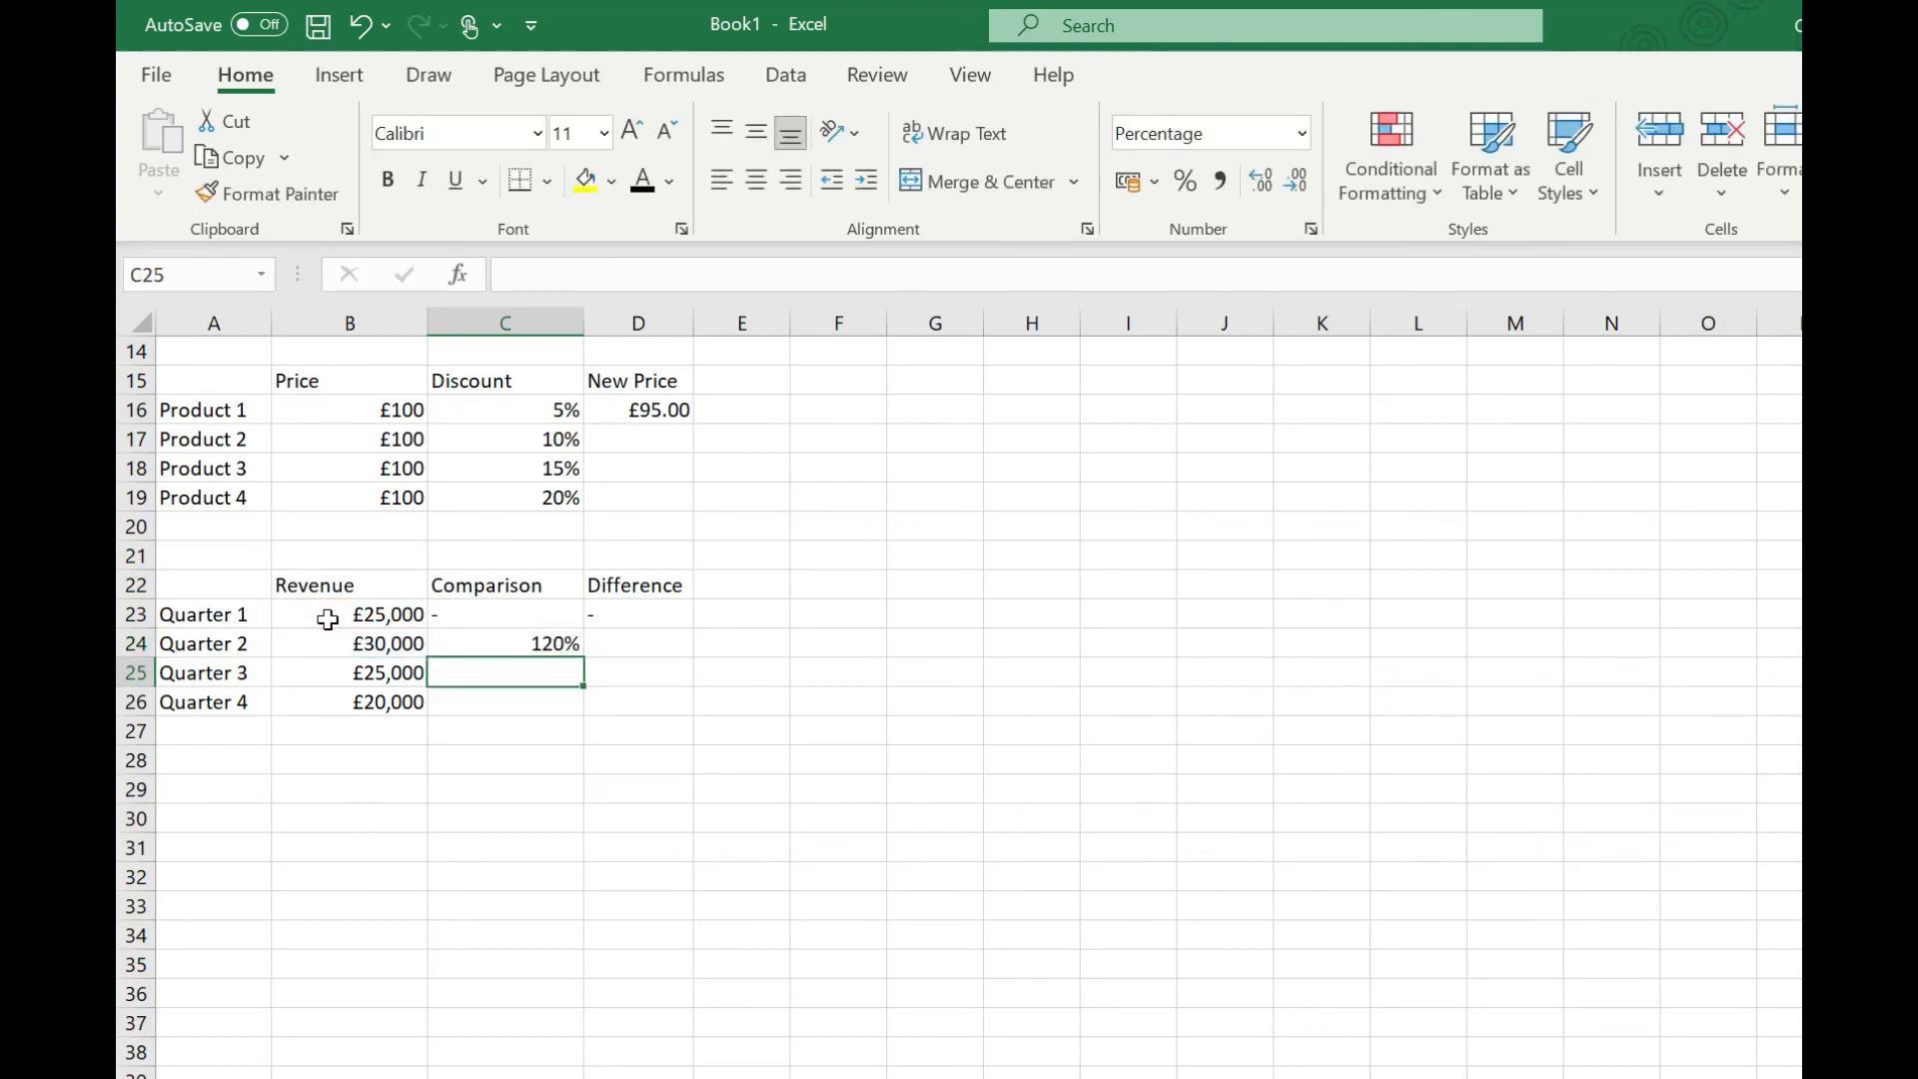
{"action": "left_click", "coordinate": [567, 644]}
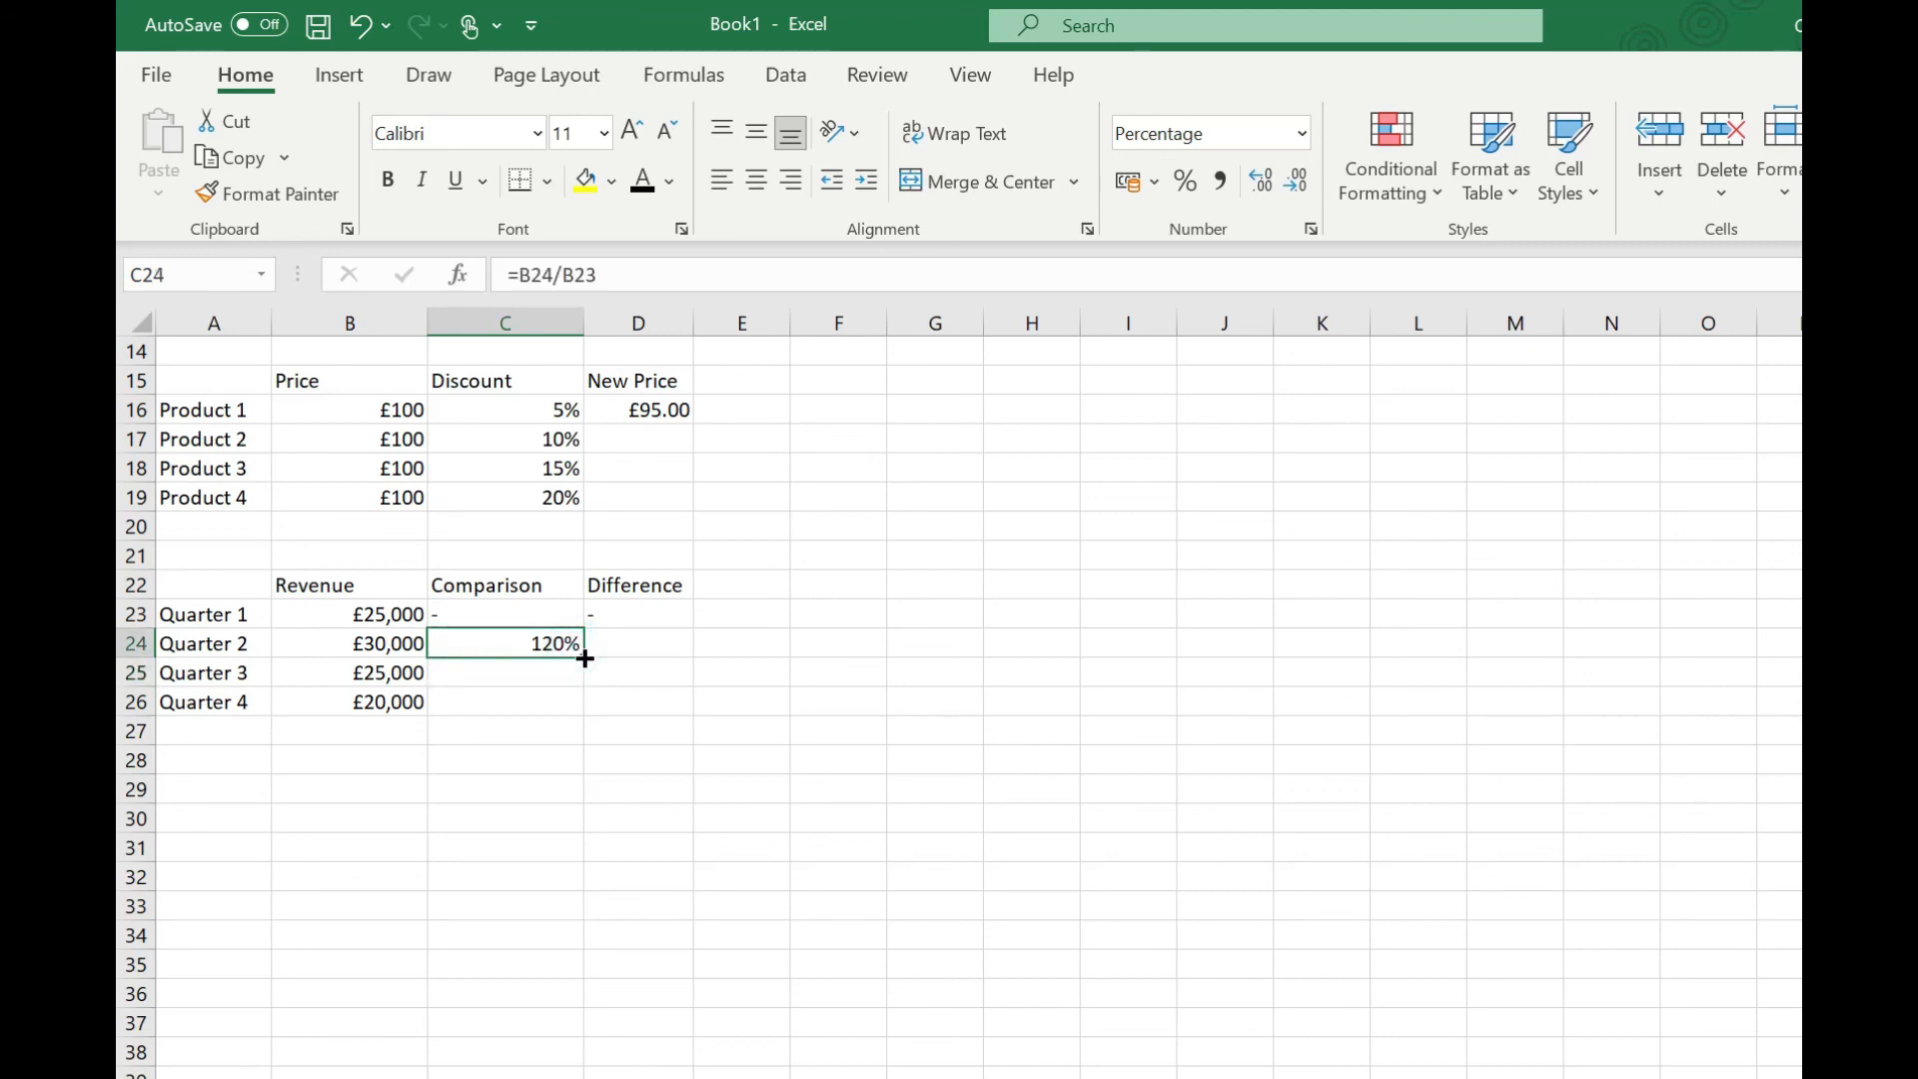
{"action": "double_click", "coordinate": [584, 658]}
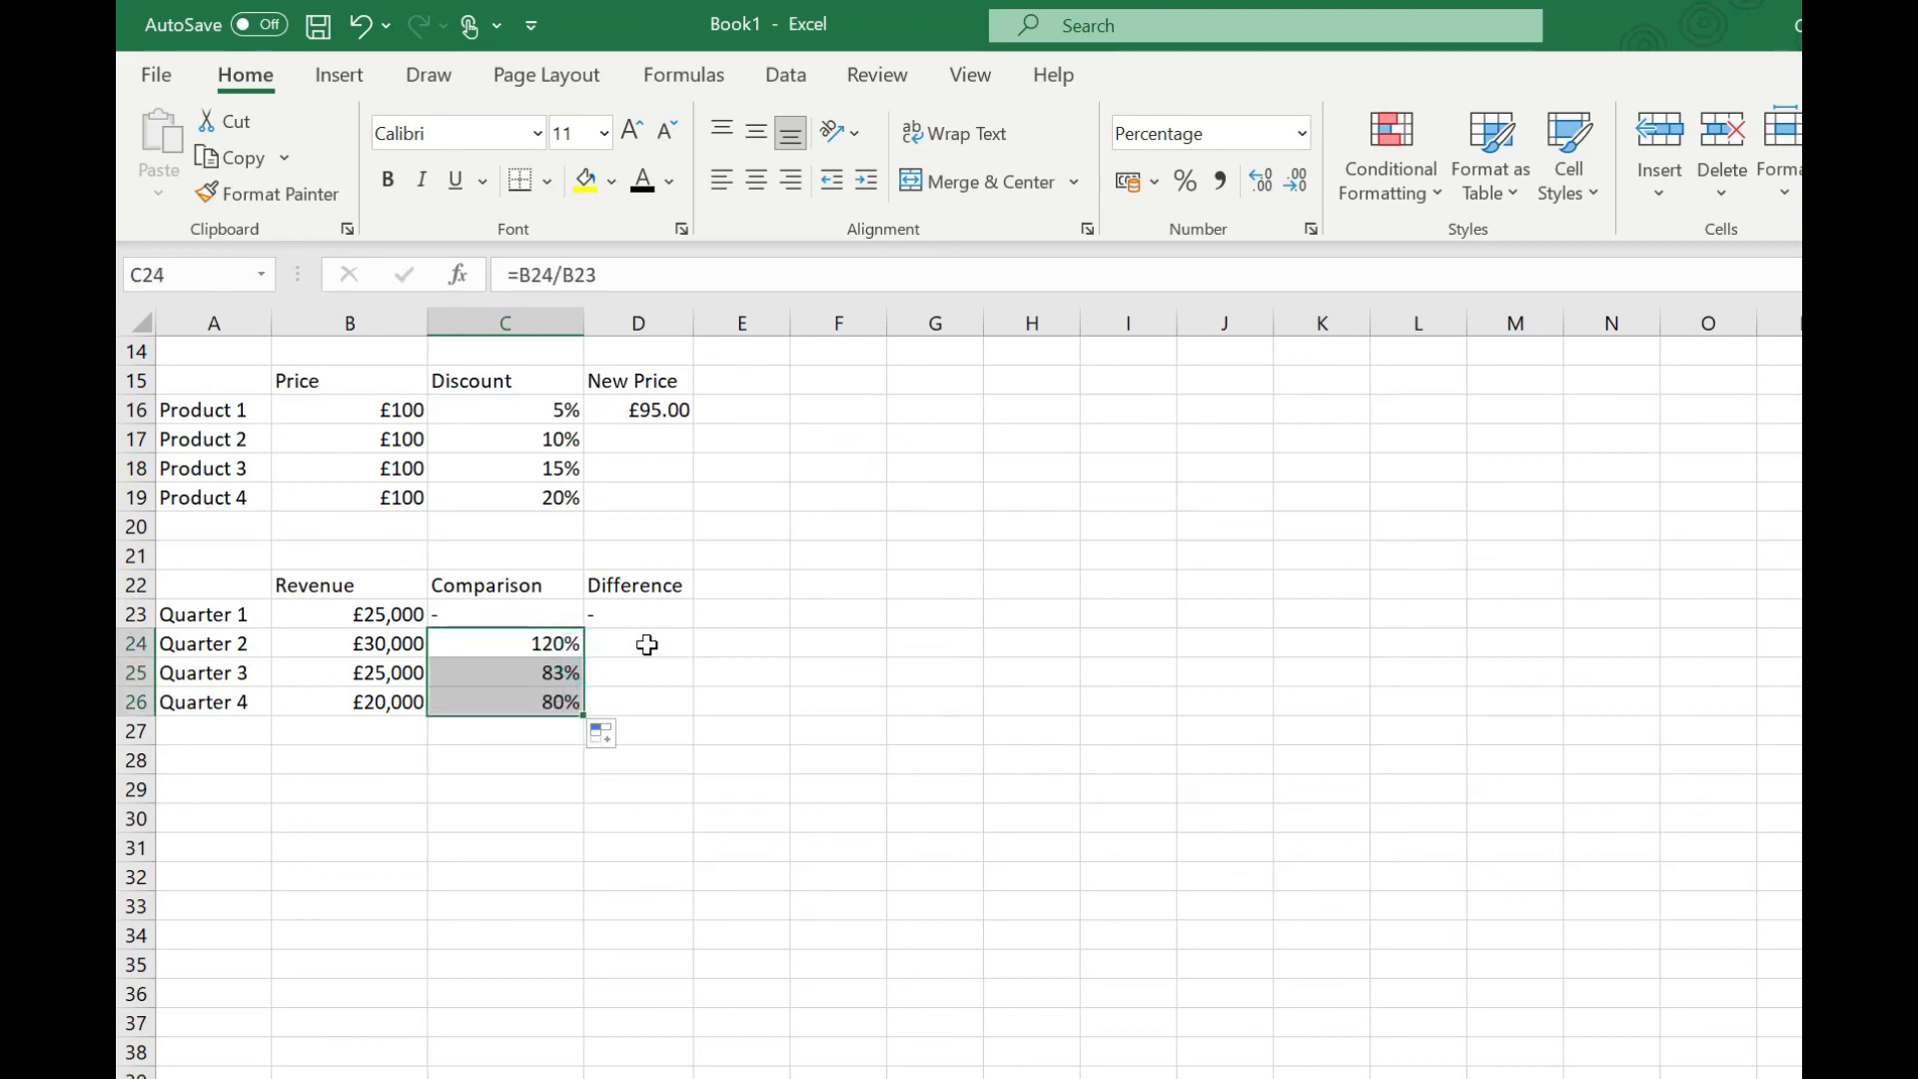
Step: Enter the percentage change formula =(B24-B23)/B23 in D24 and fill it down to D26
{"action": "left_click", "coordinate": [646, 644]}
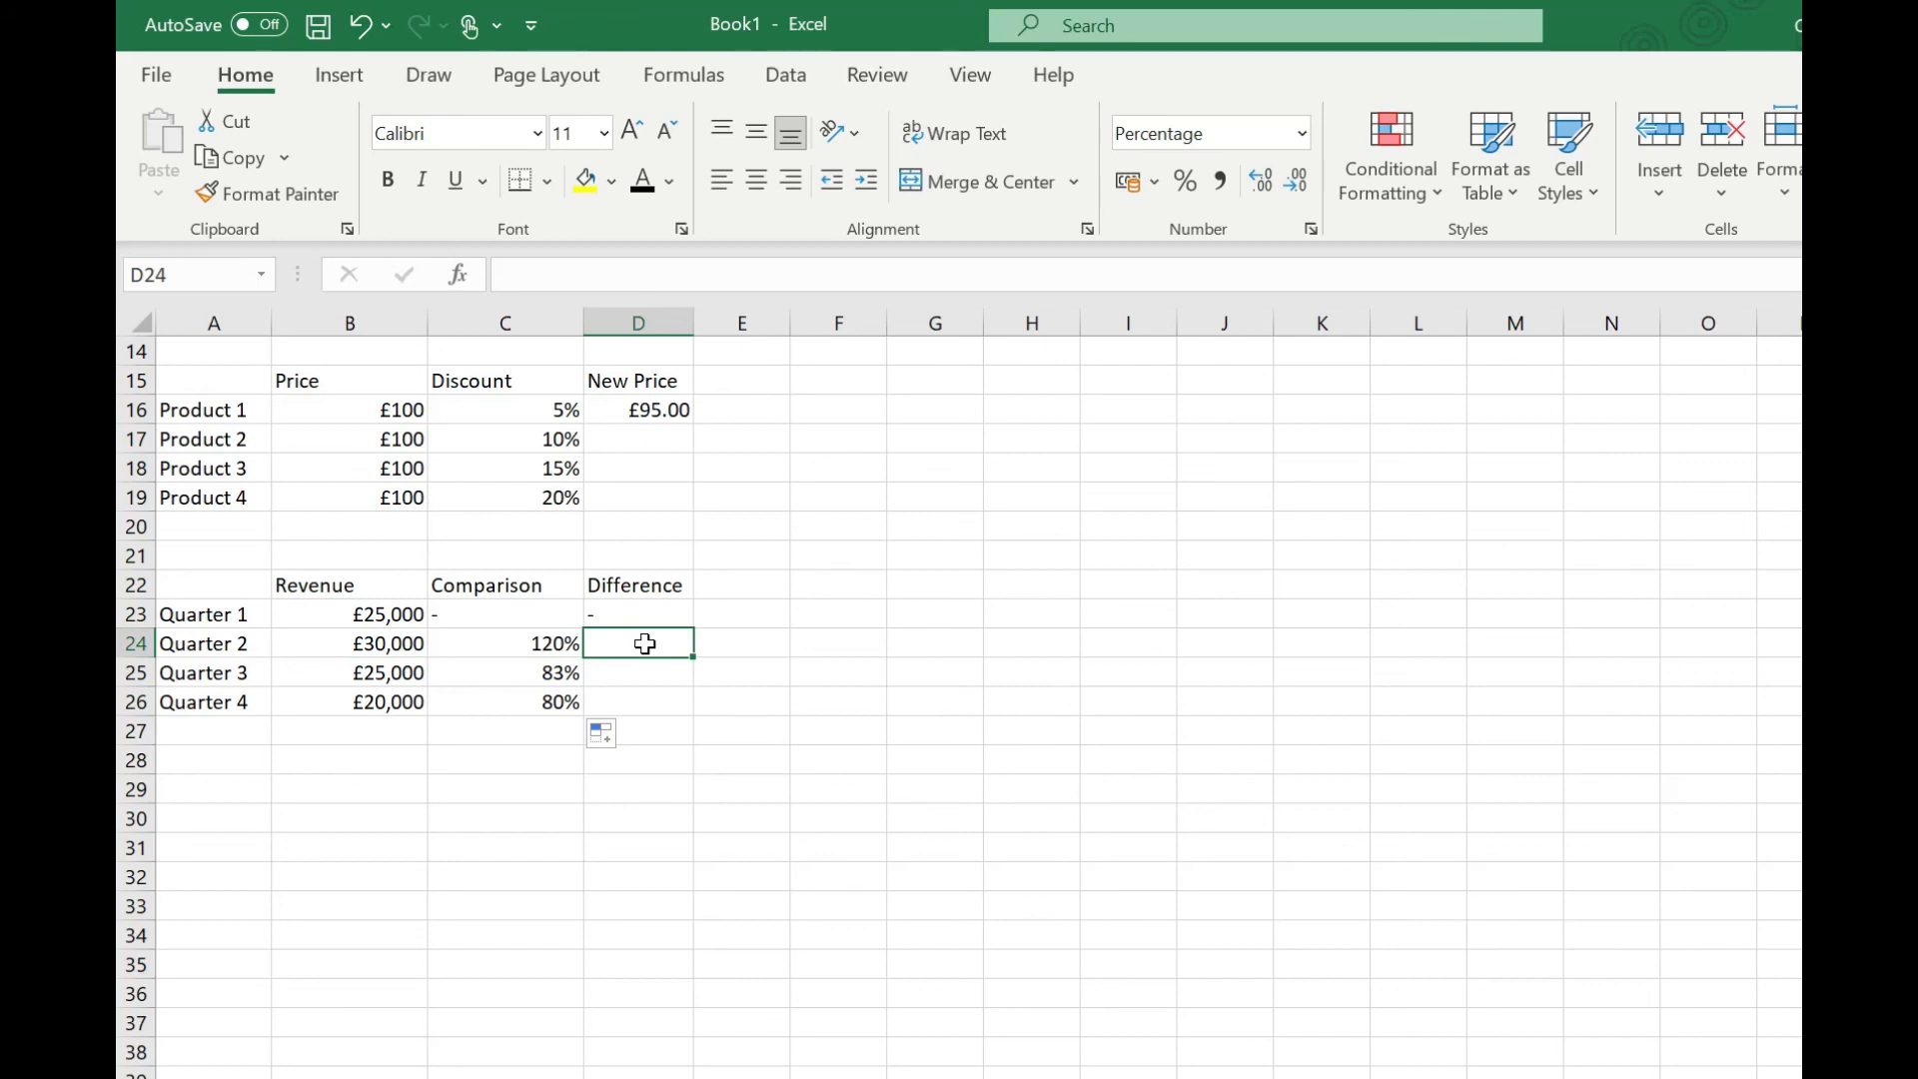
{"action": "type", "text": "="}
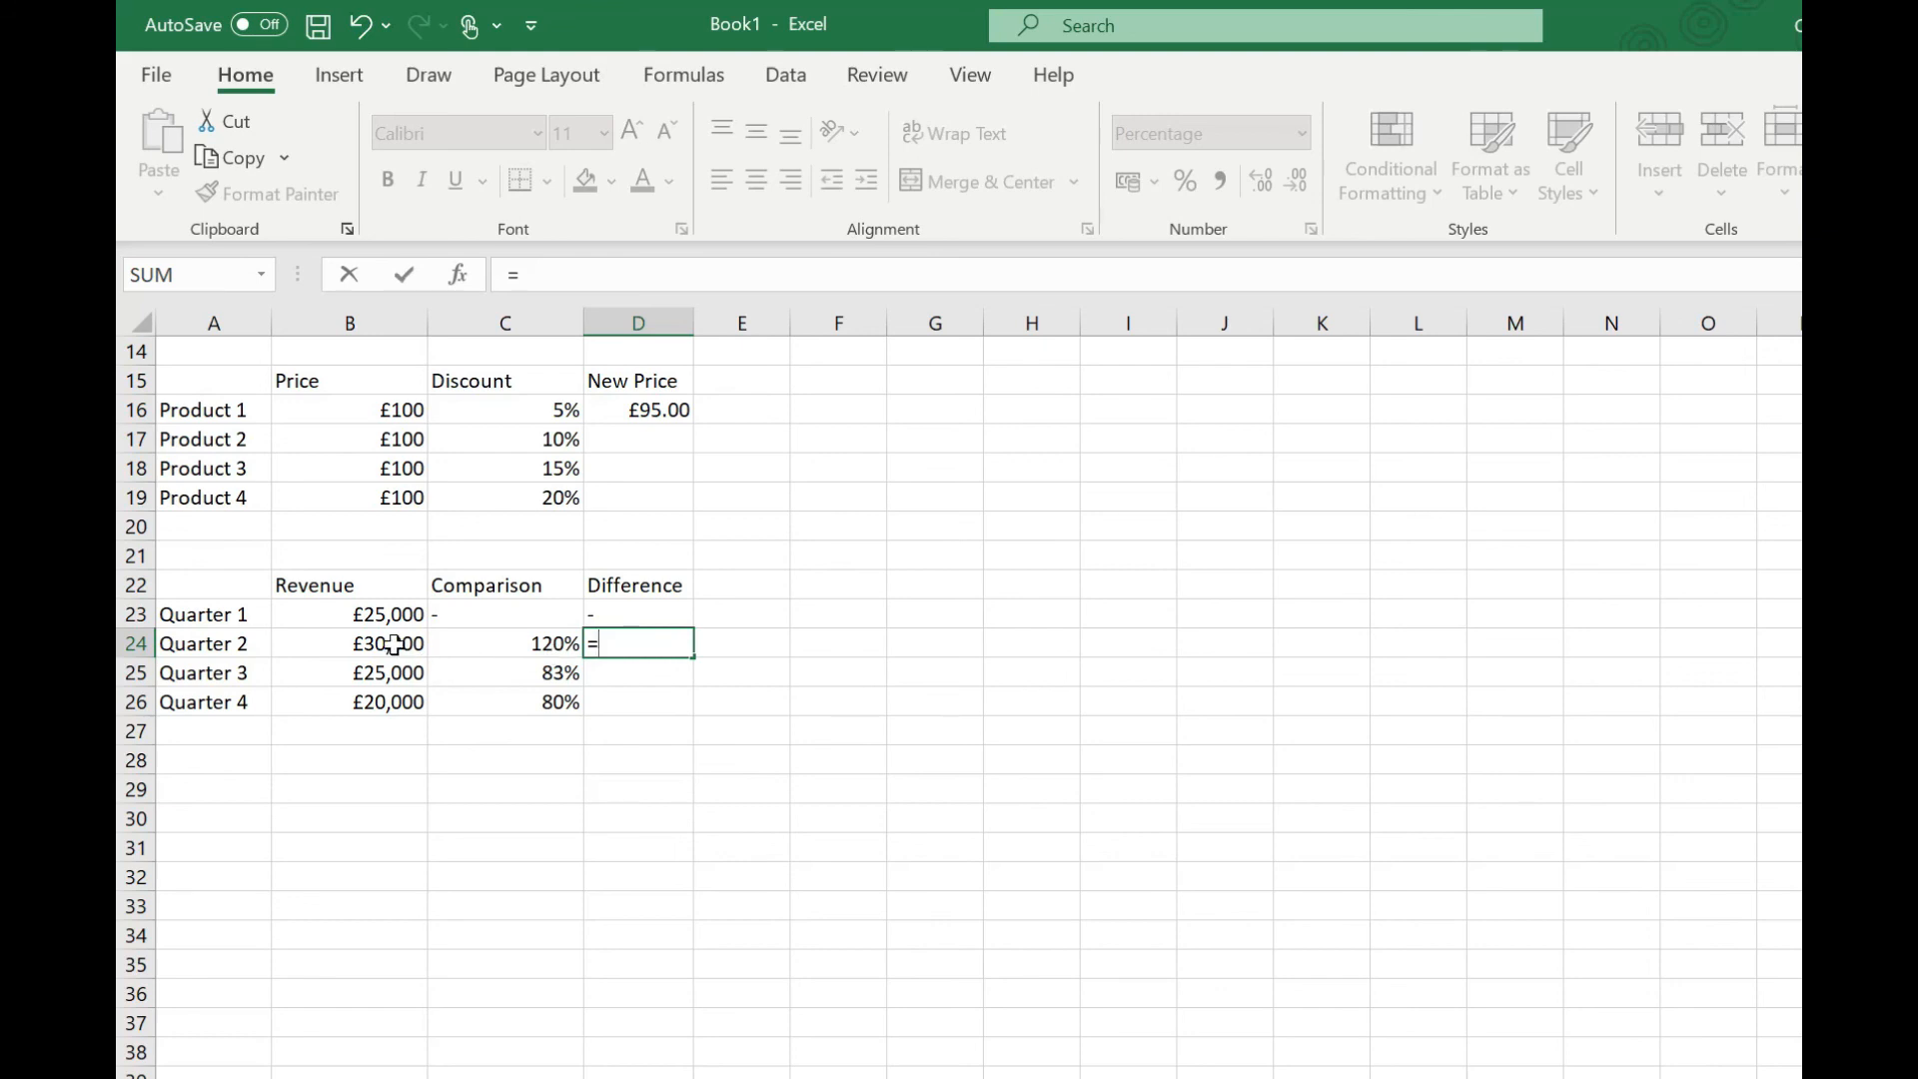
{"action": "type", "text": "("}
{"action": "left_click", "coordinate": [395, 644]}
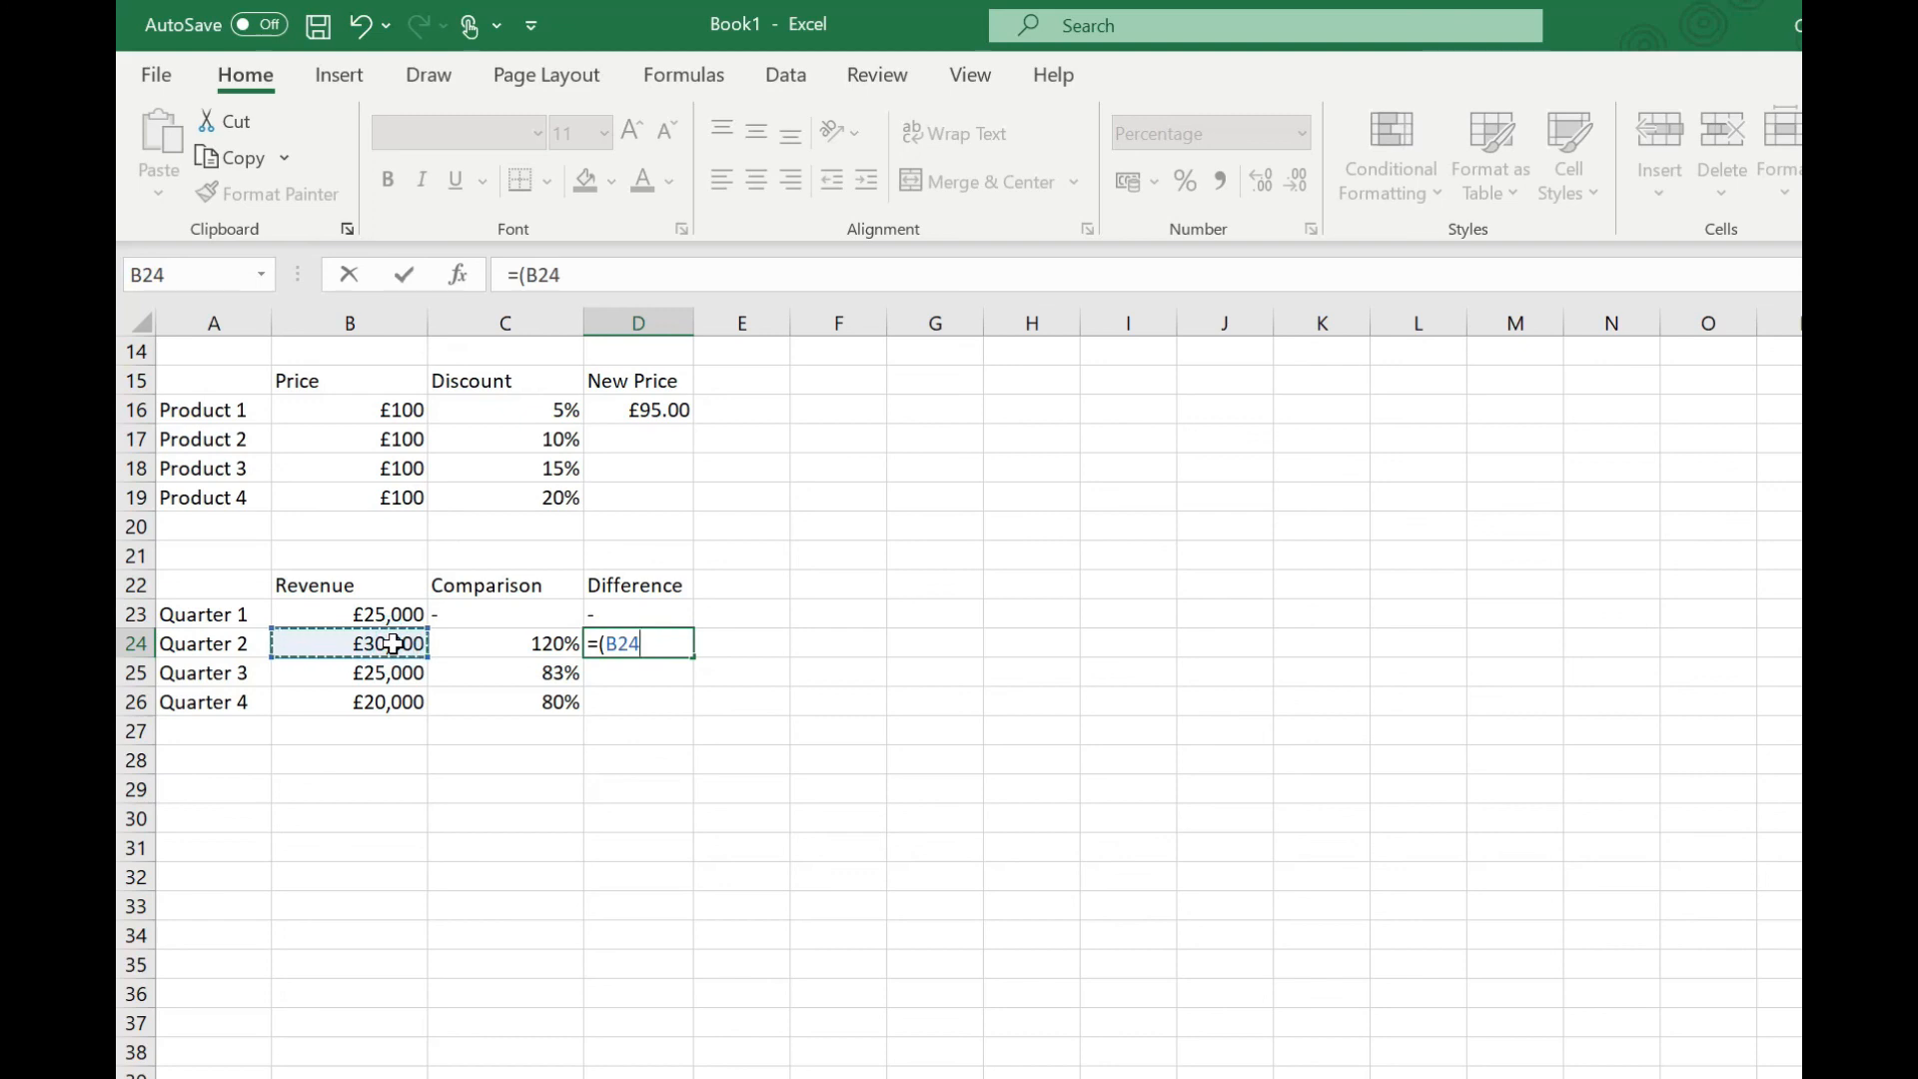
{"action": "type", "text": "-"}
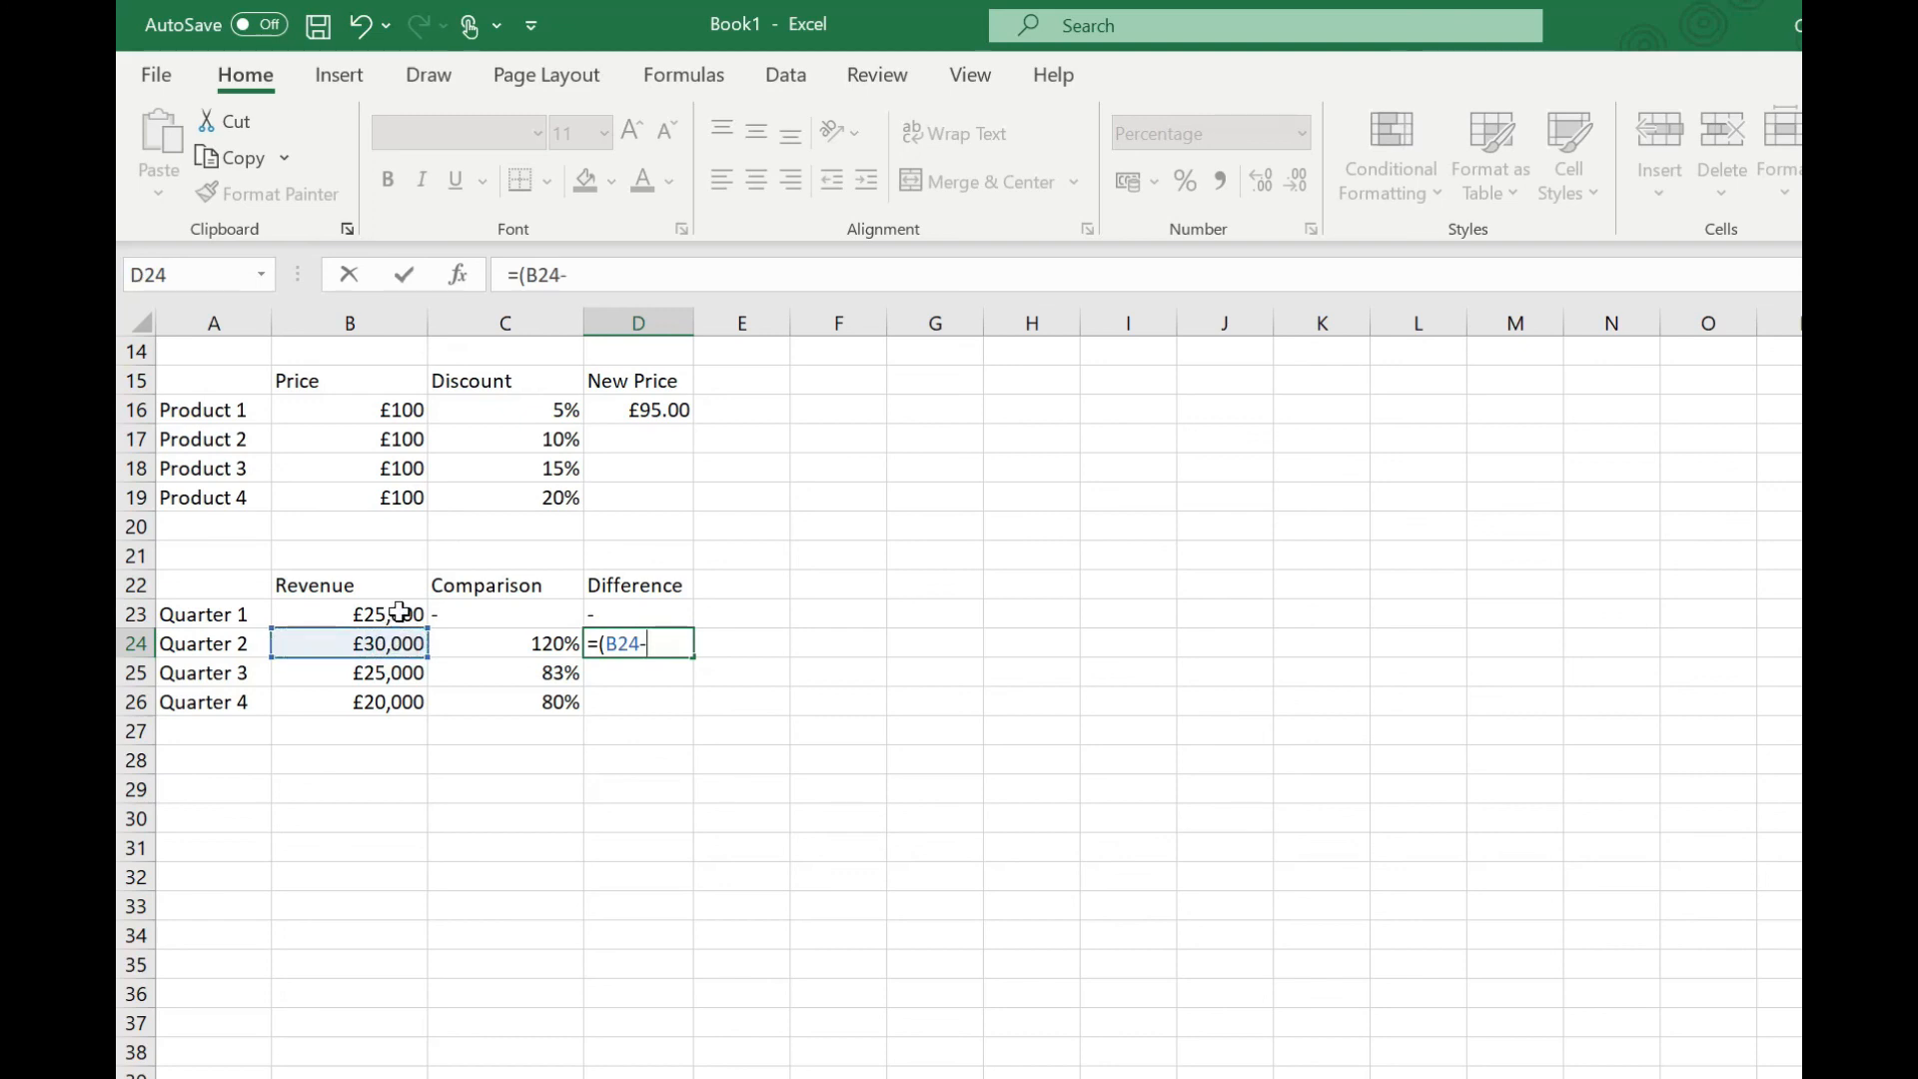
{"action": "left_click", "coordinate": [399, 613]}
{"action": "type", "text": ")"}
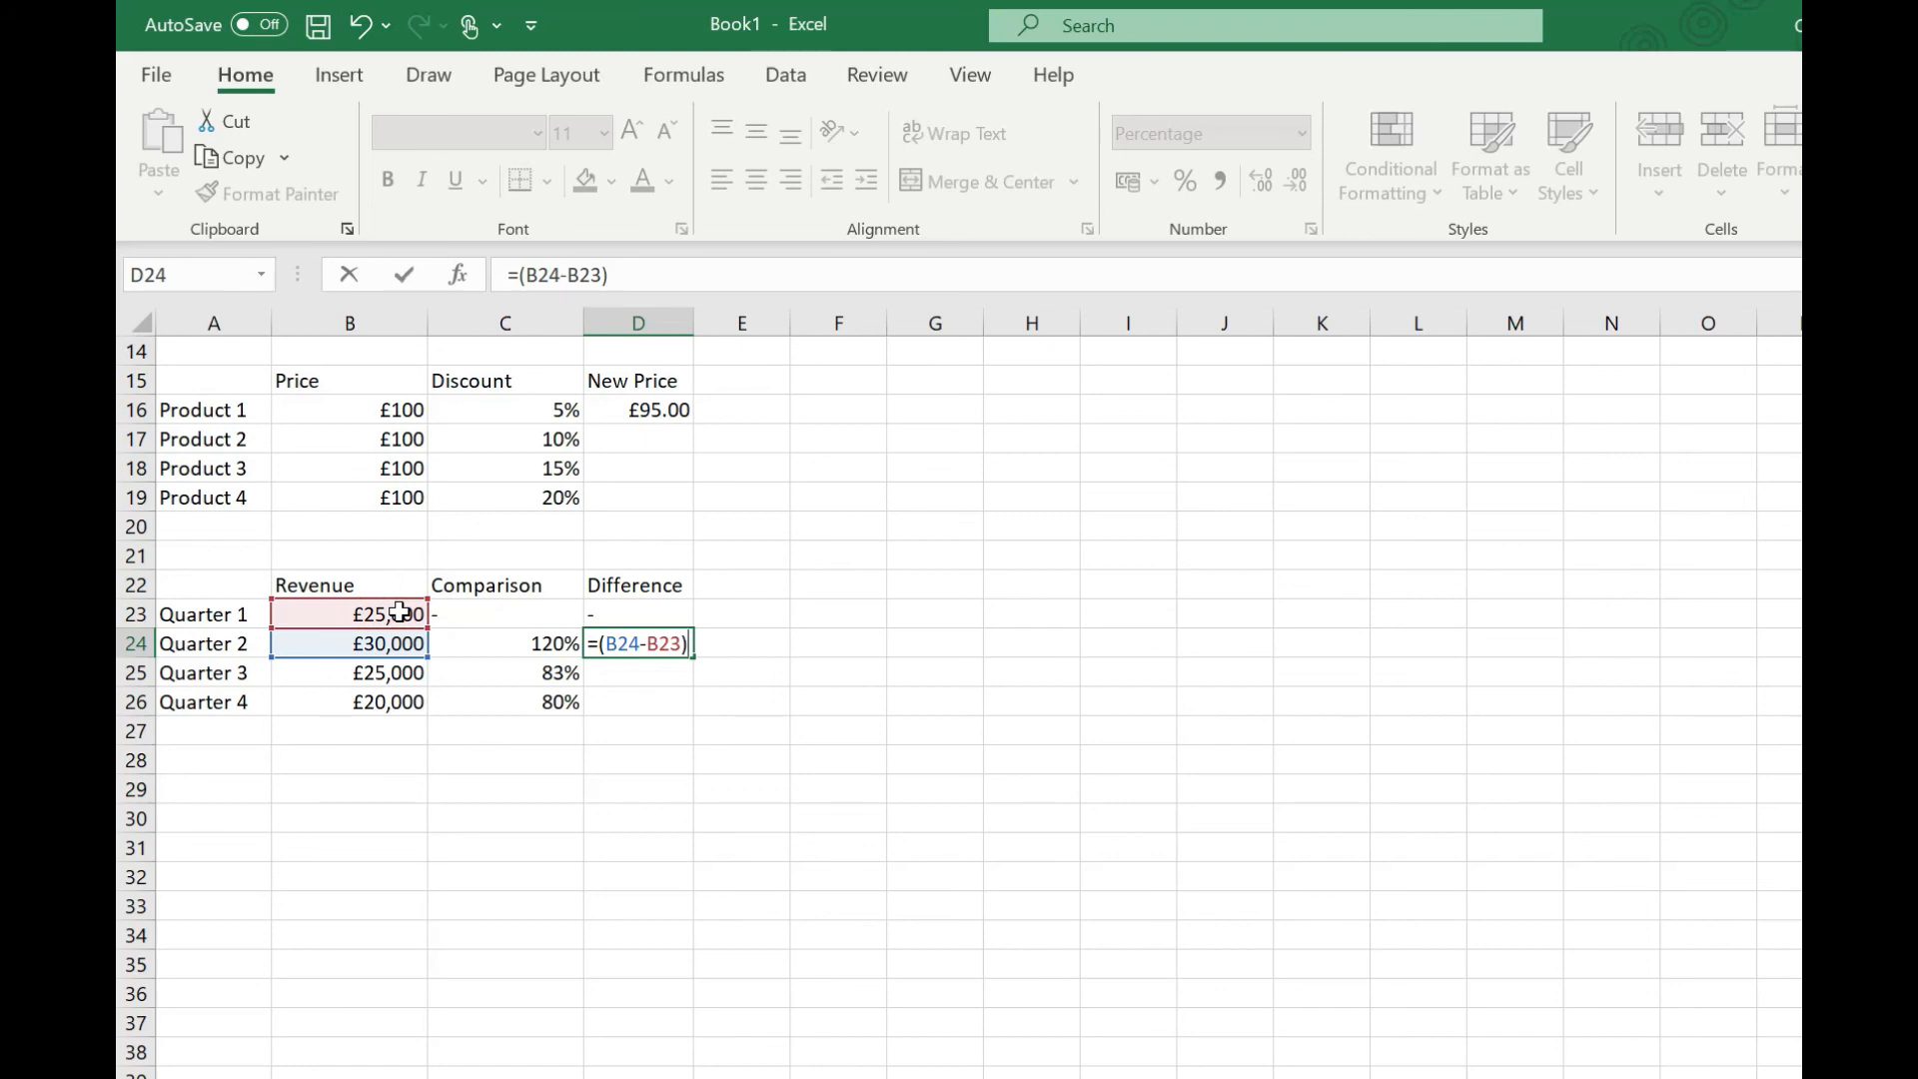
{"action": "type", "text": "/"}
{"action": "left_click", "coordinate": [330, 612]}
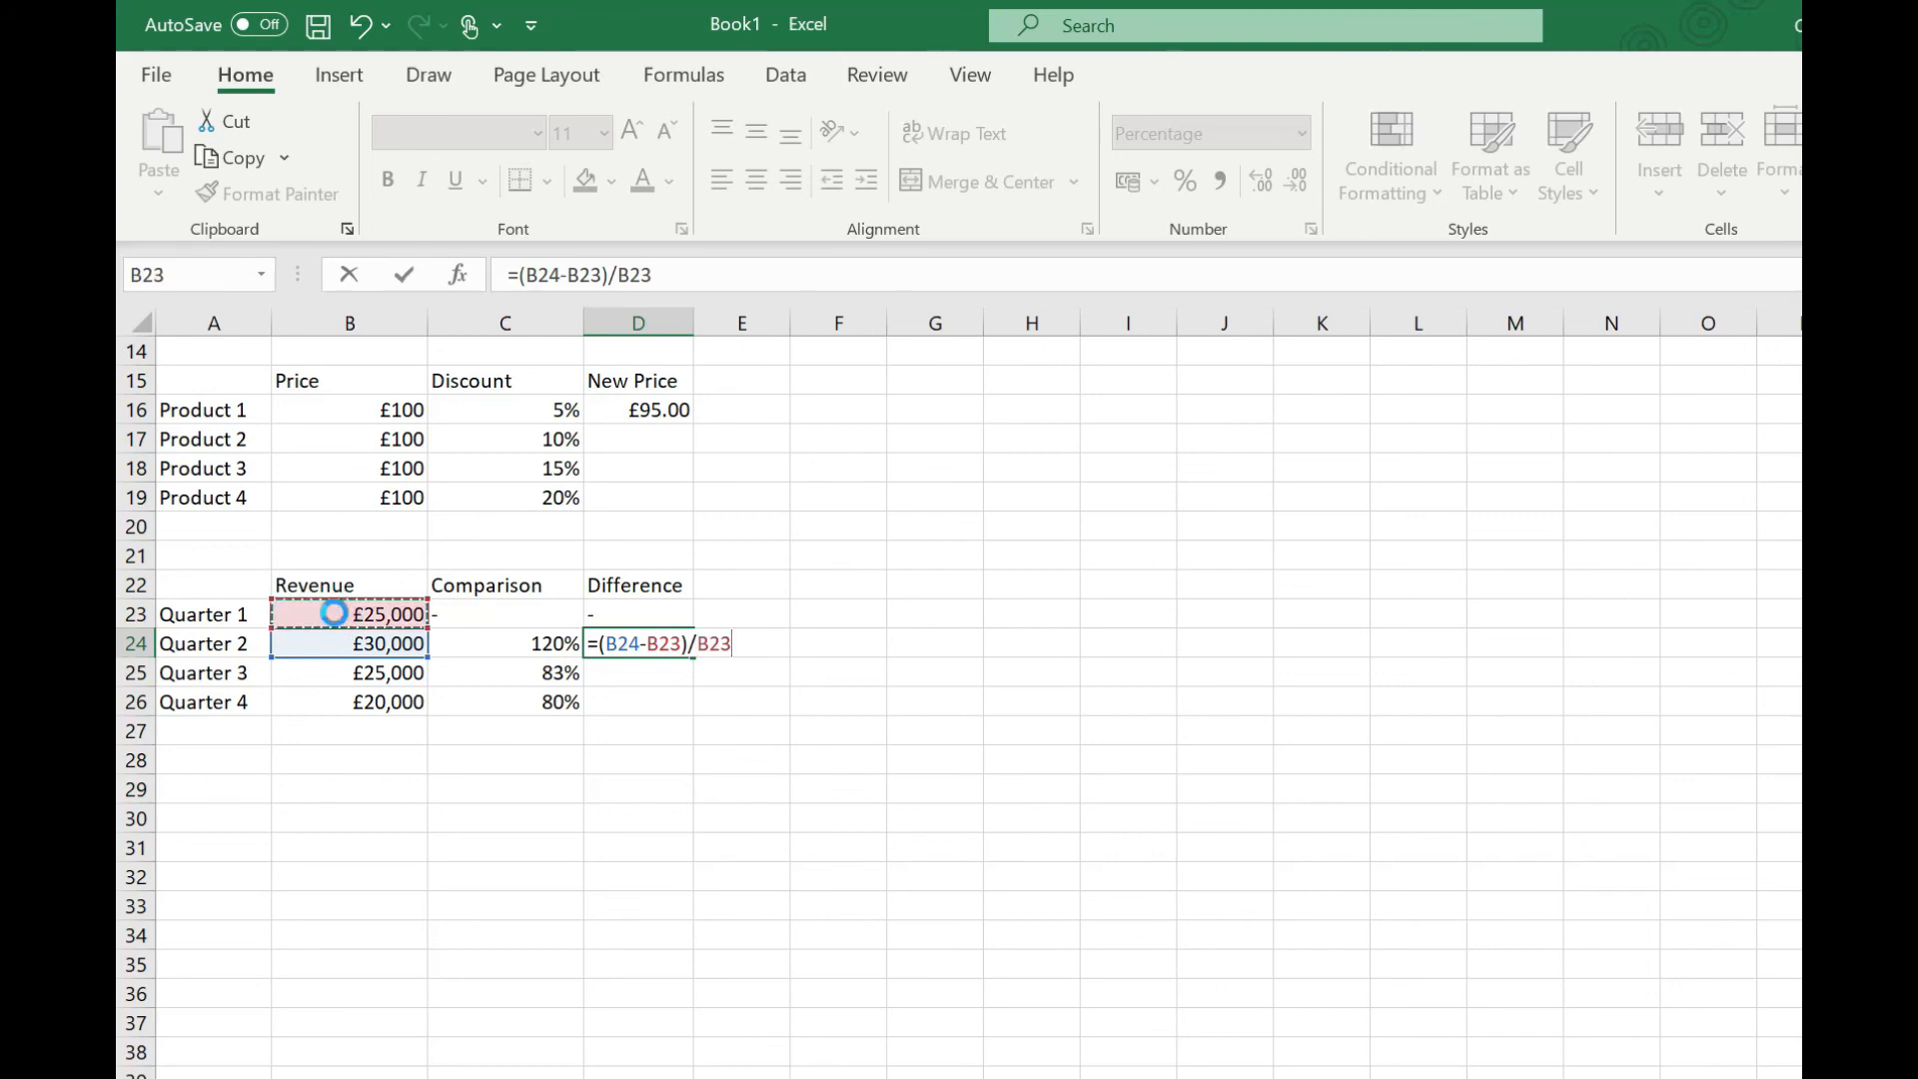
{"action": "key", "text": "Return"}
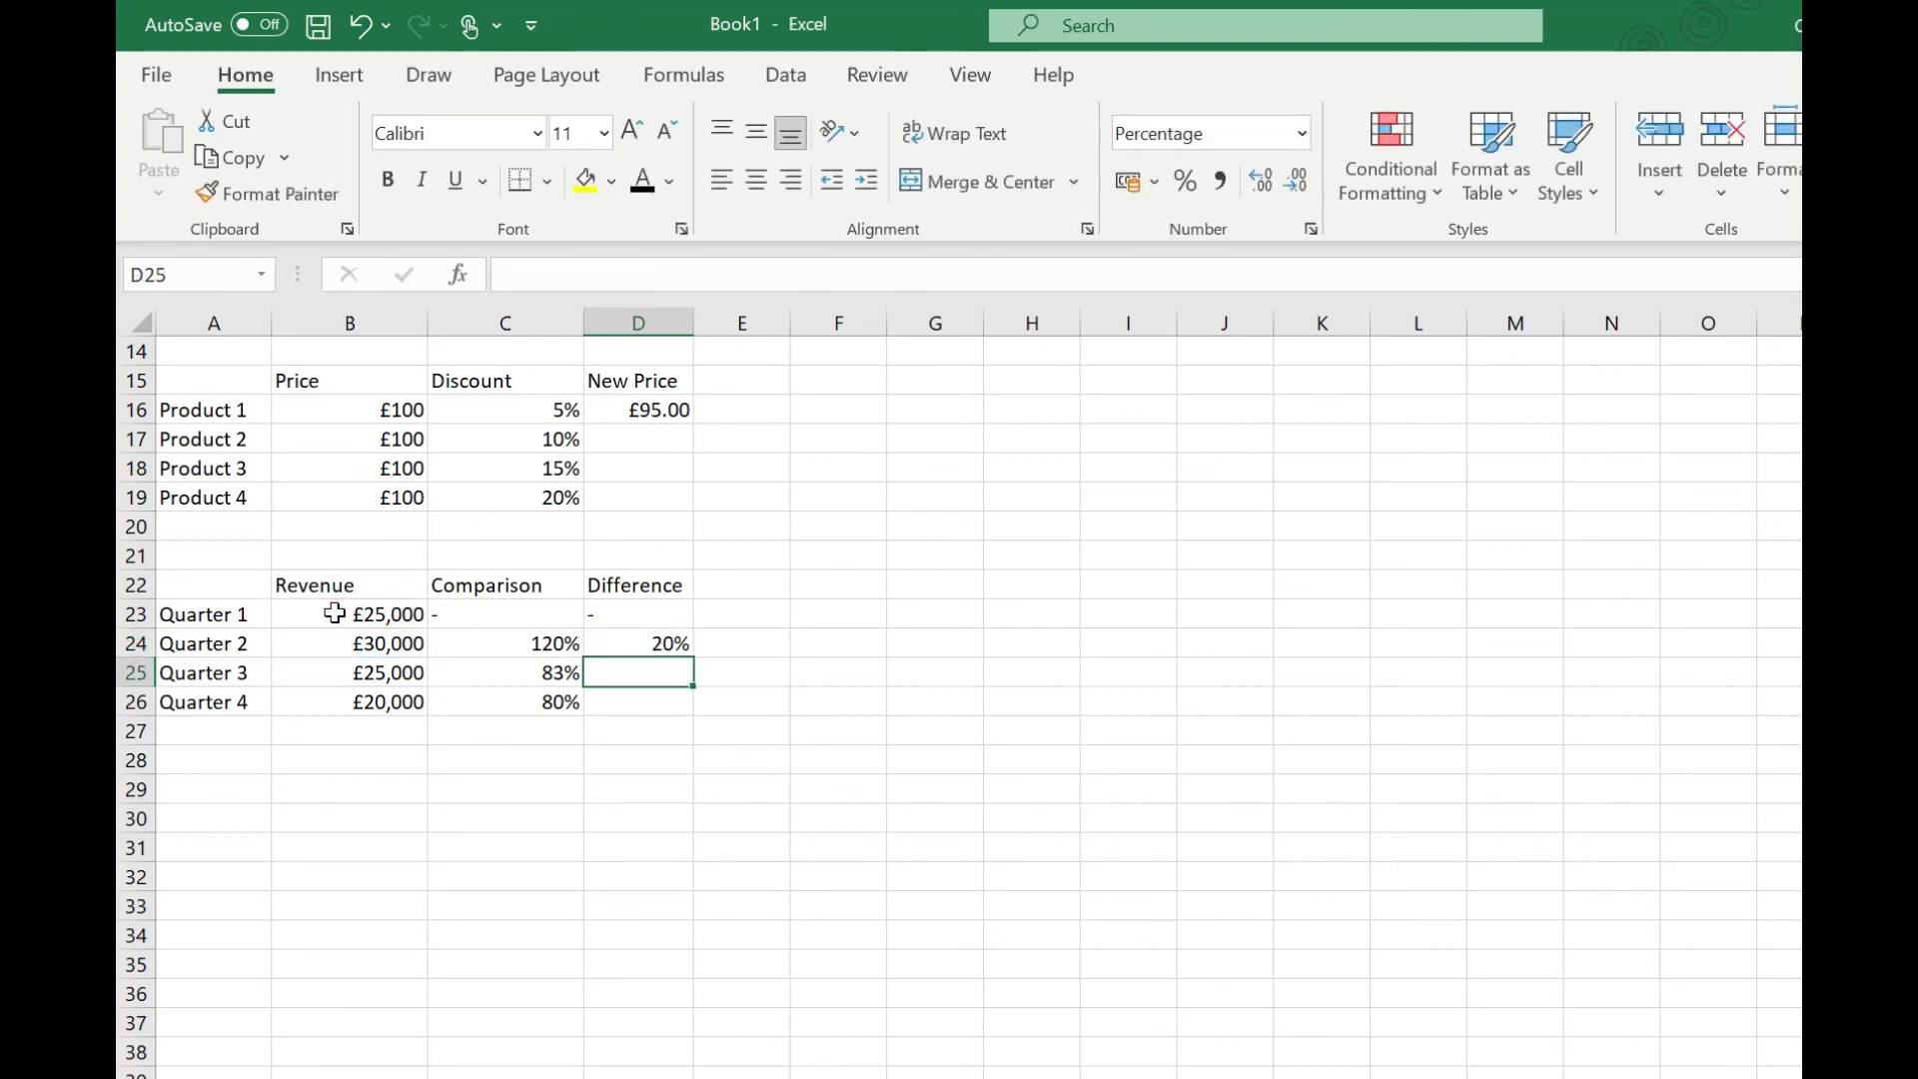
{"action": "left_click", "coordinate": [627, 642]}
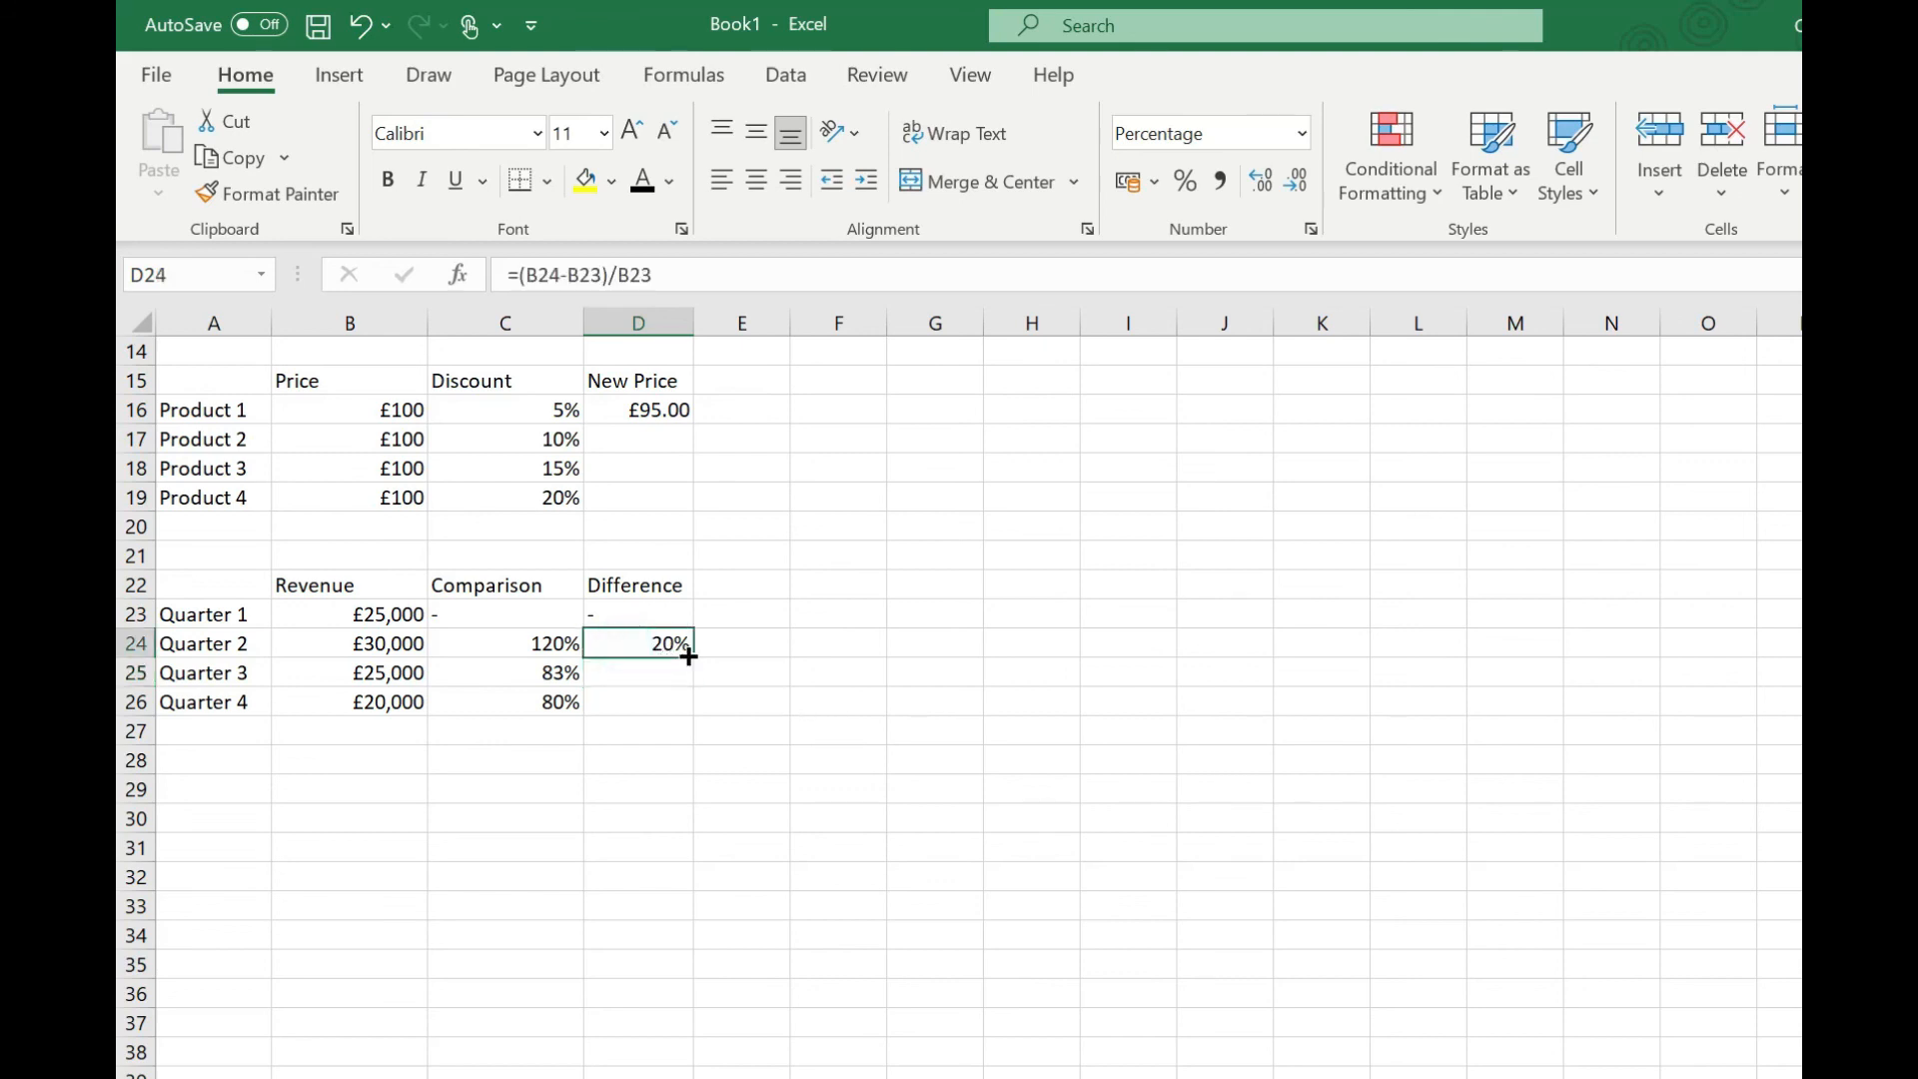
{"action": "left_click_drag", "start_coordinate": [689, 655], "coordinate": [691, 705]}
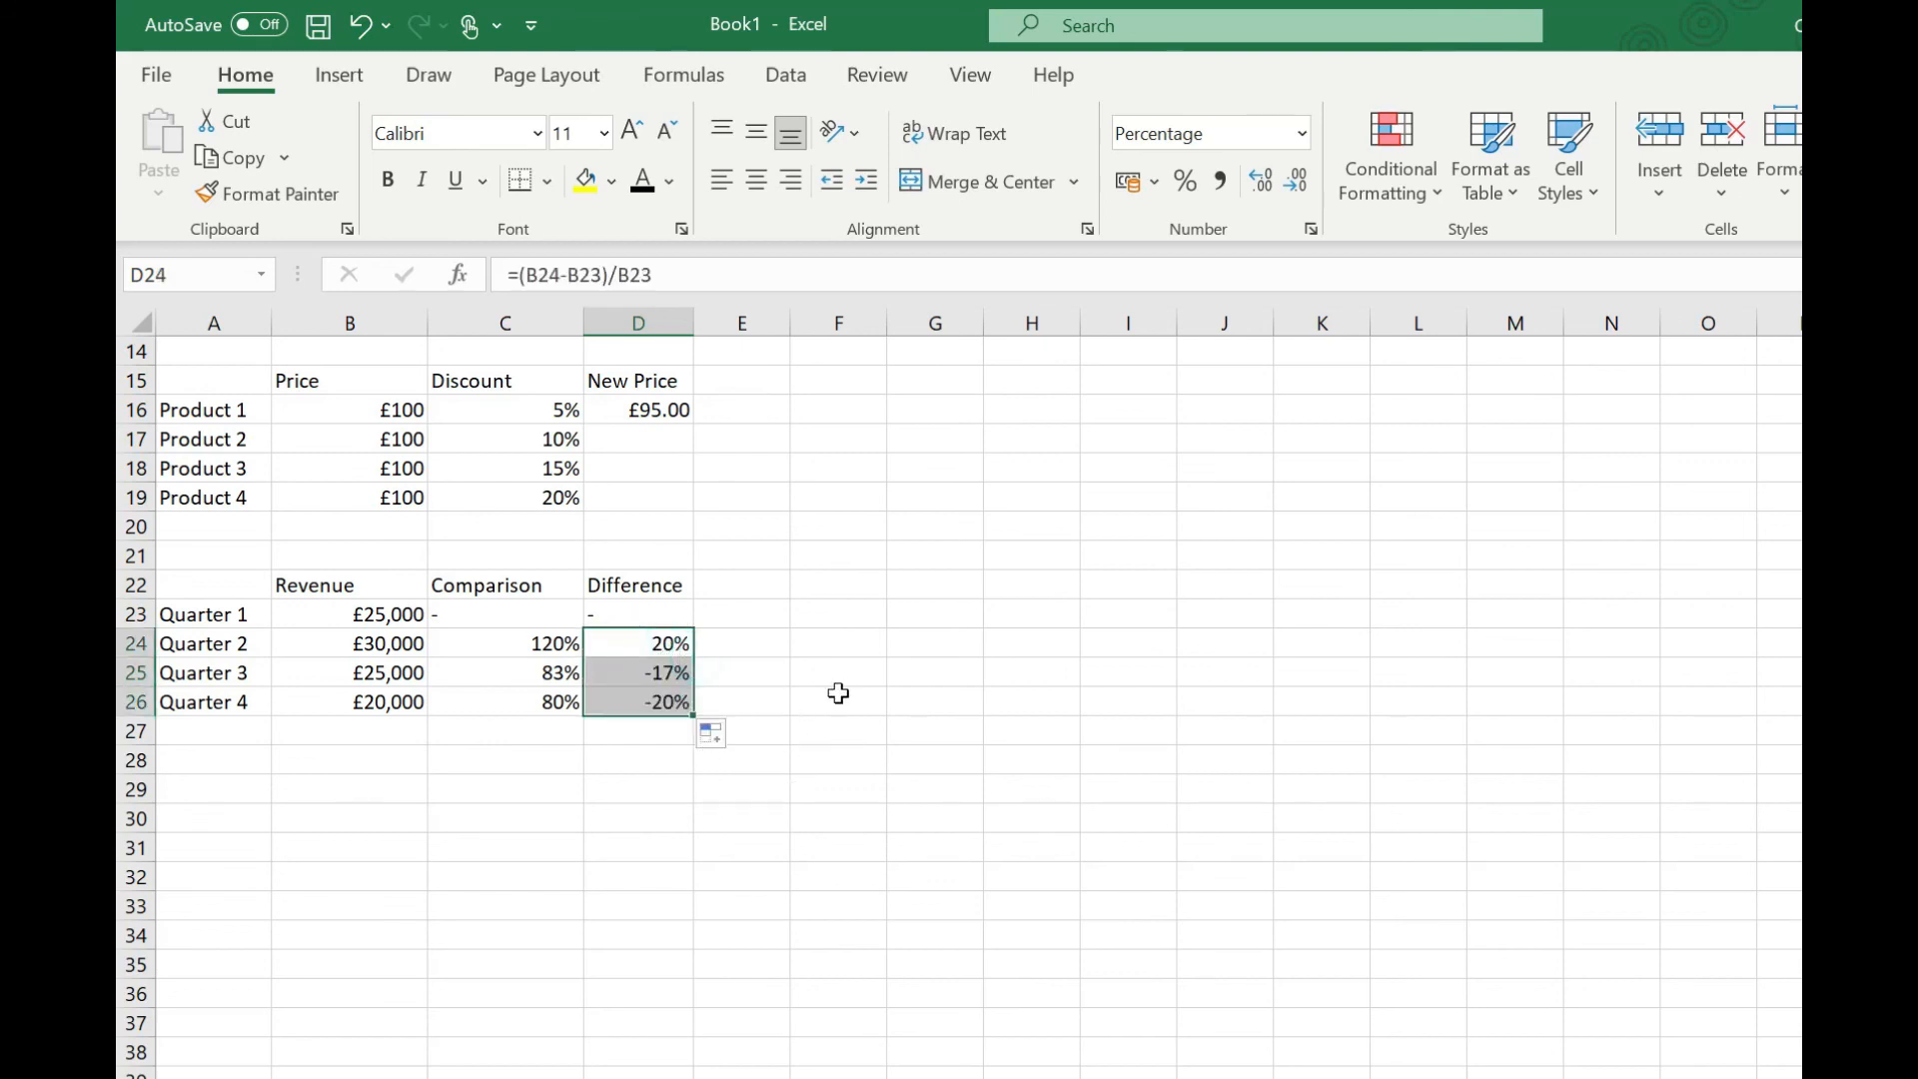